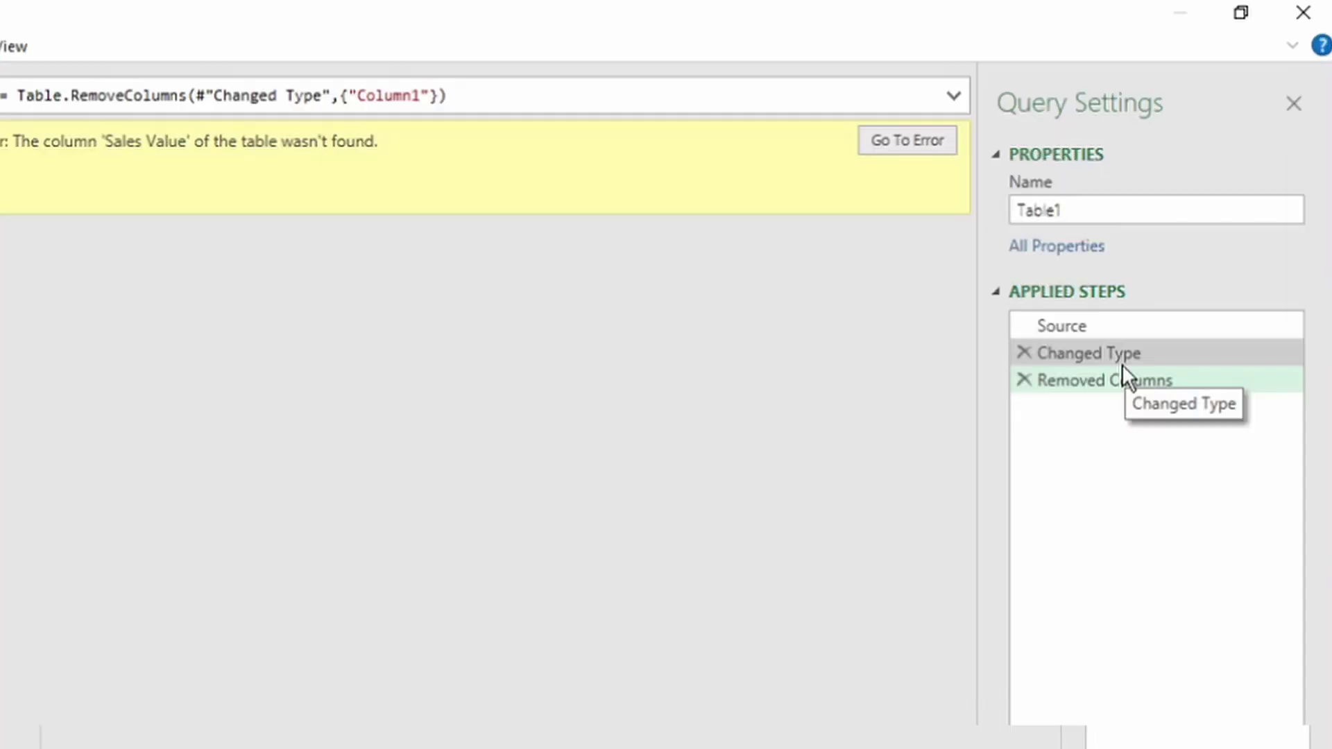
pyautogui.click(1171, 285)
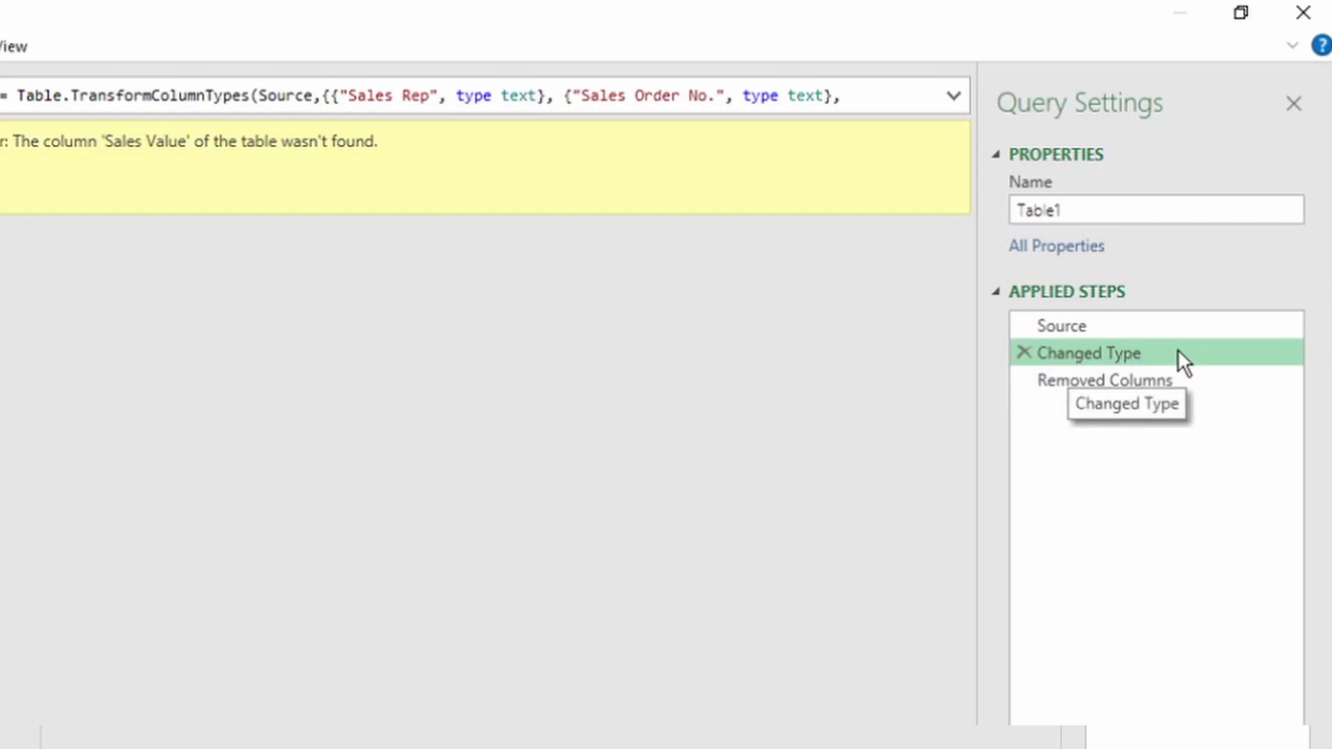
pyautogui.click(1166, 380)
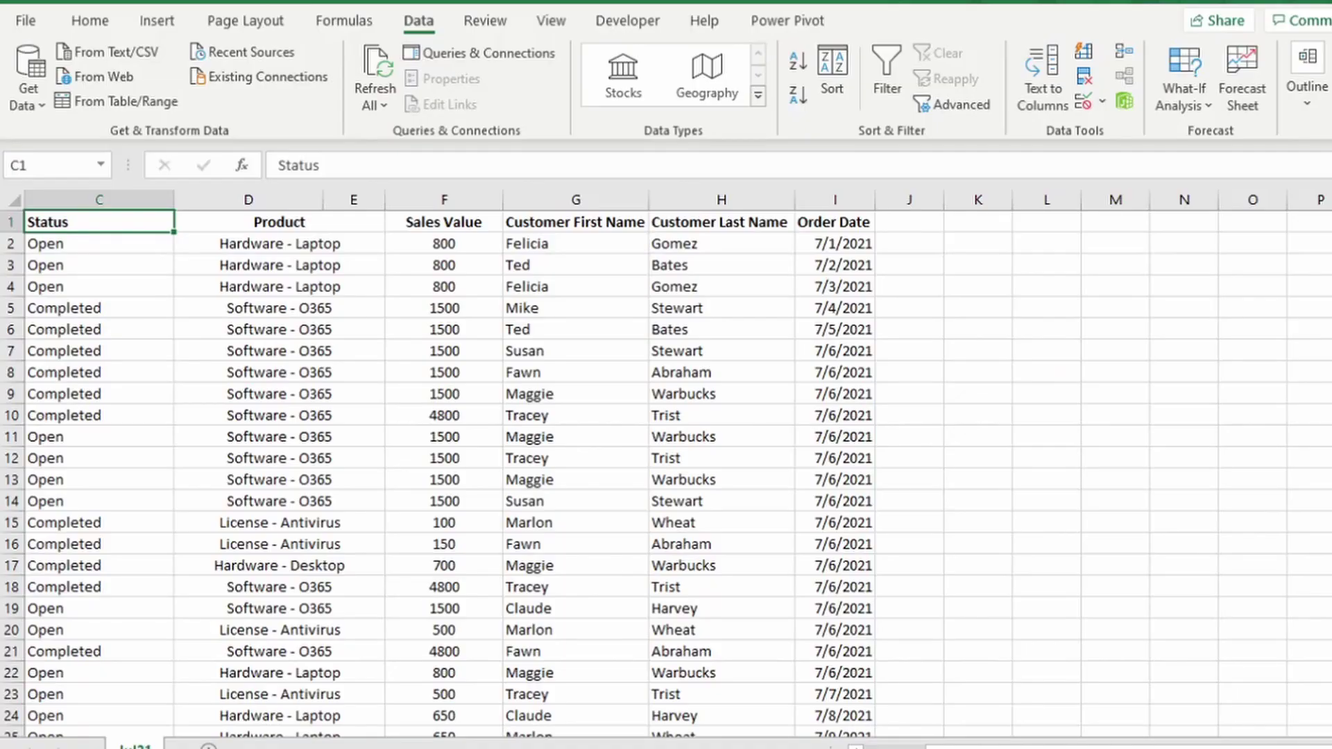
# - Turn the sales data in A1:I56 into a table with headers and bring it into Power Query
pyautogui.click(110, 108)
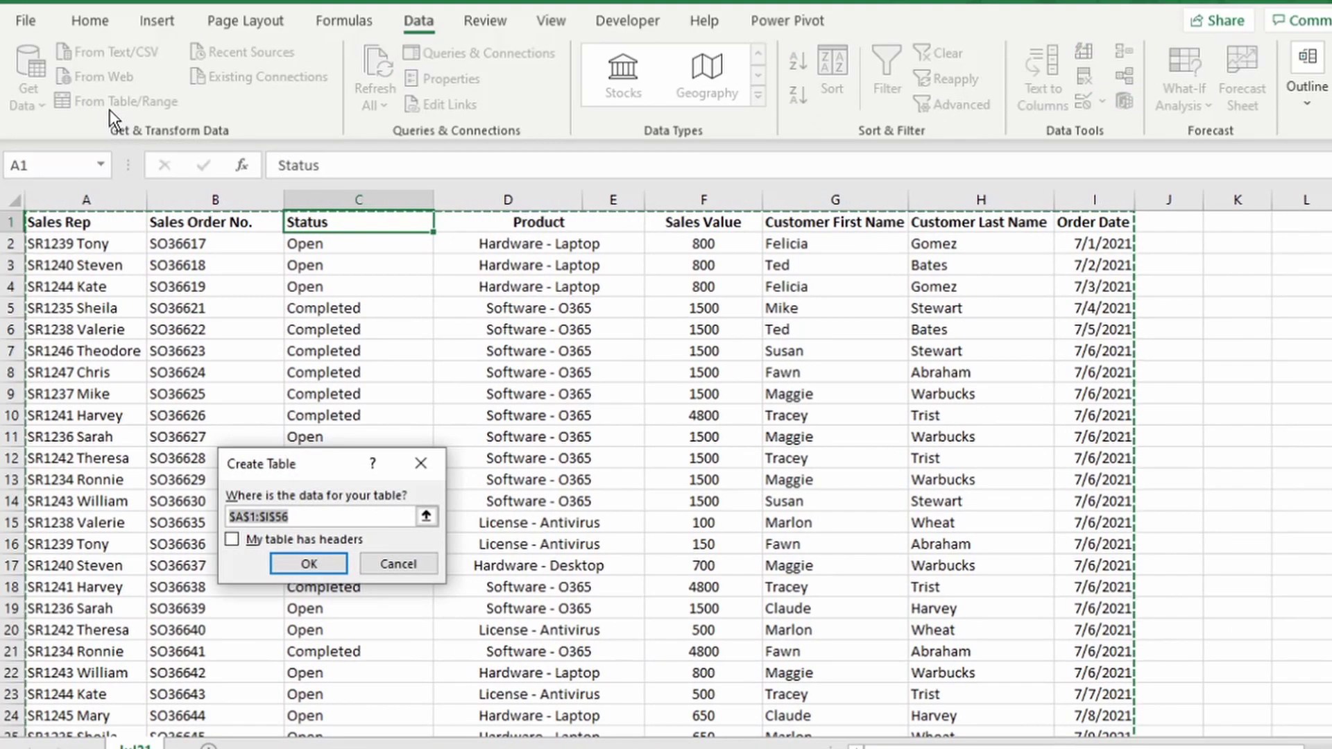
pyautogui.click(231, 540)
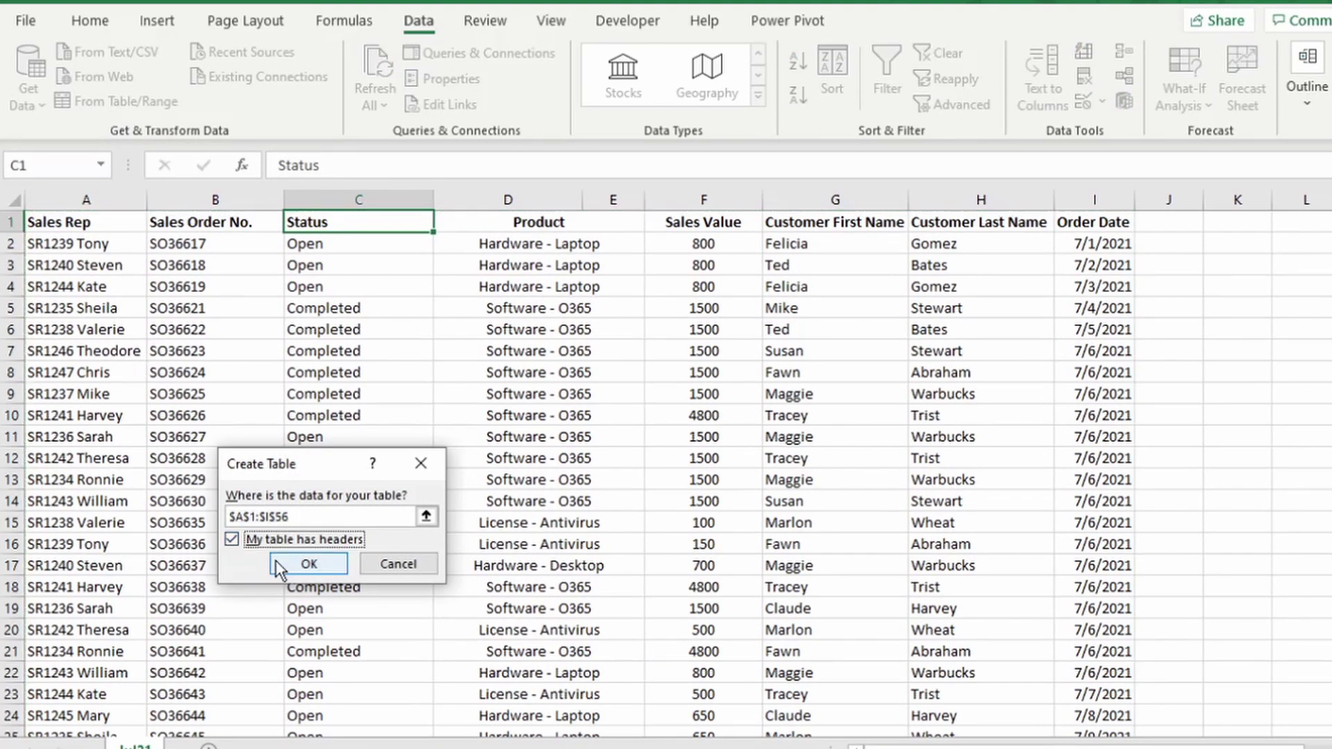
pyautogui.click(295, 567)
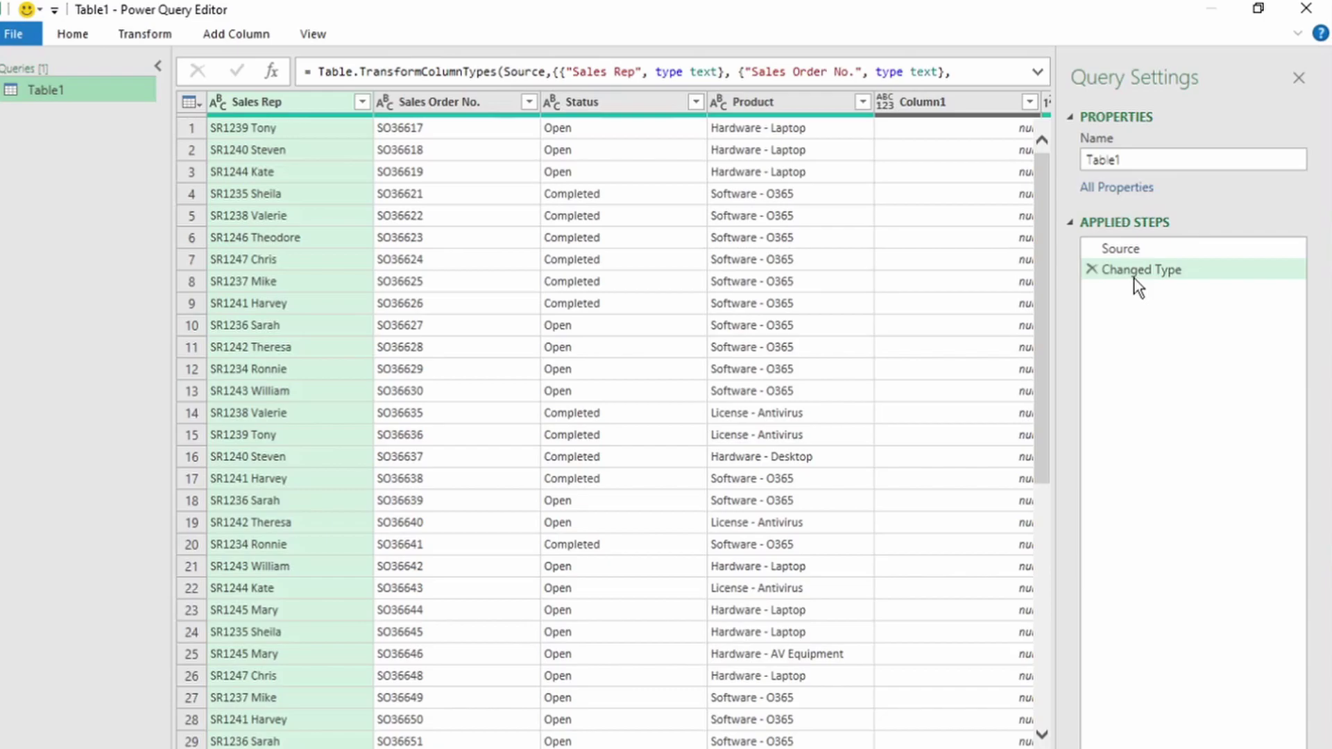
pyautogui.click(220, 104)
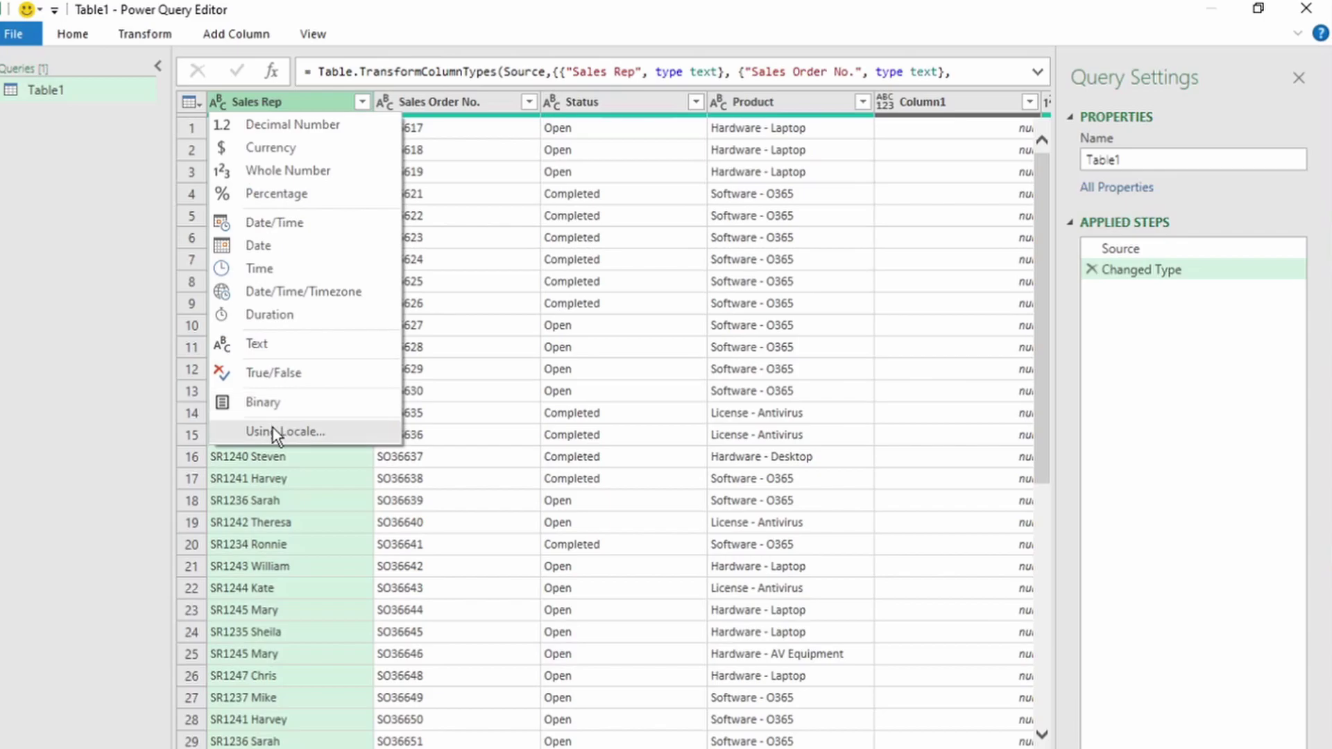
pyautogui.press('Escape')
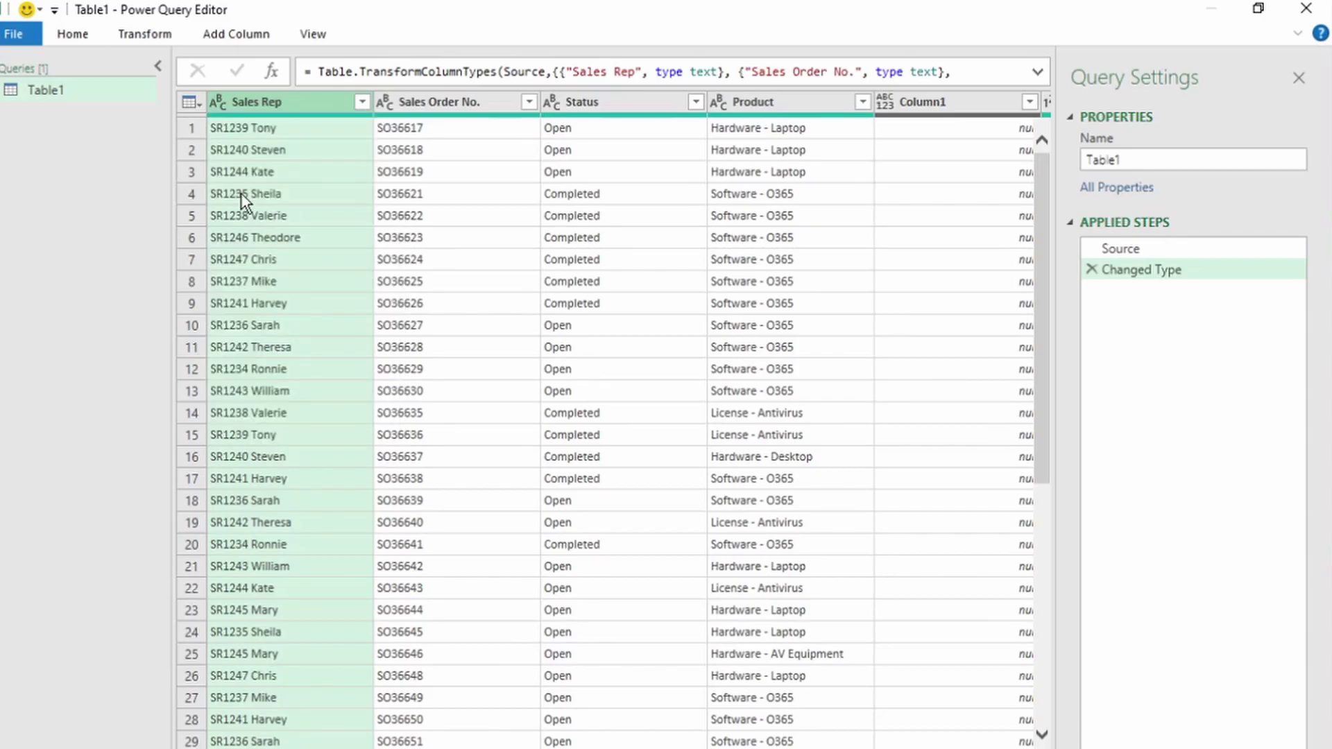
# - Check the filter values of Column1 and remove that column from the query
pyautogui.hscroll(4, 750, 147)
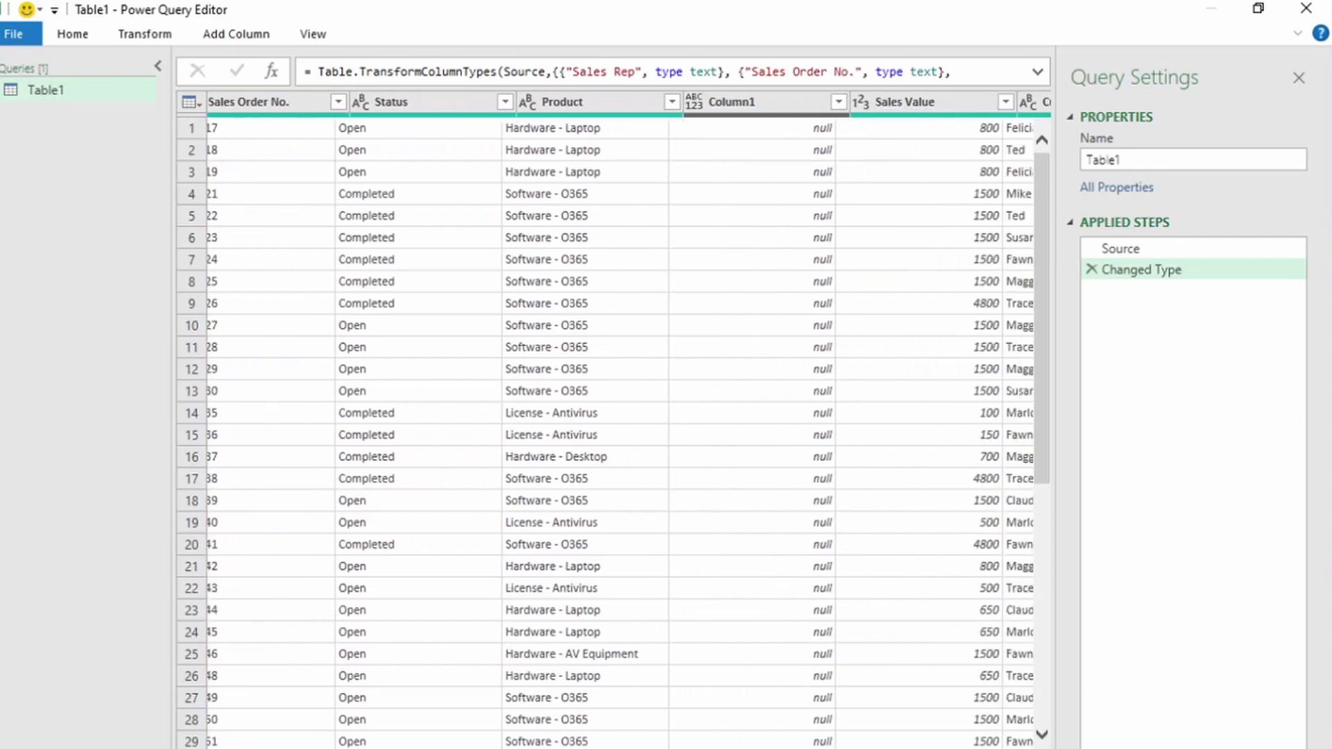
pyautogui.click(736, 106)
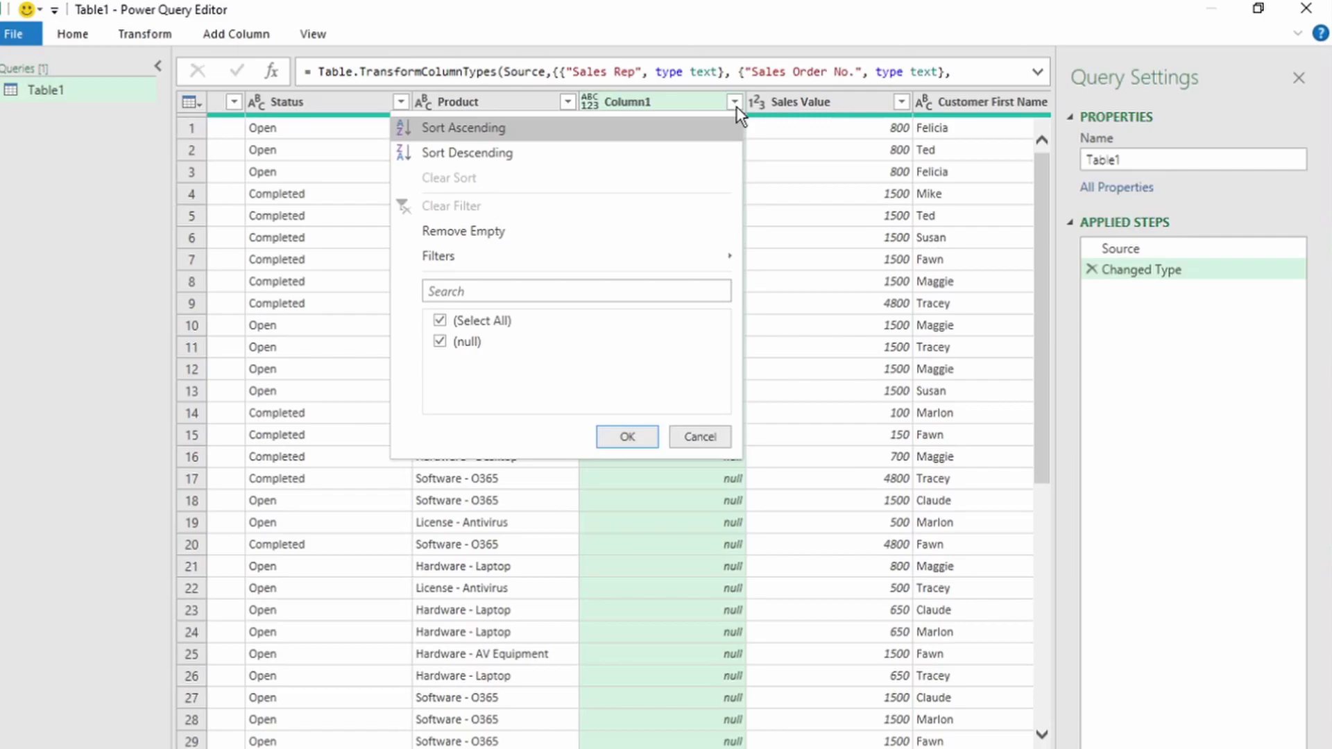
pyautogui.click(736, 106)
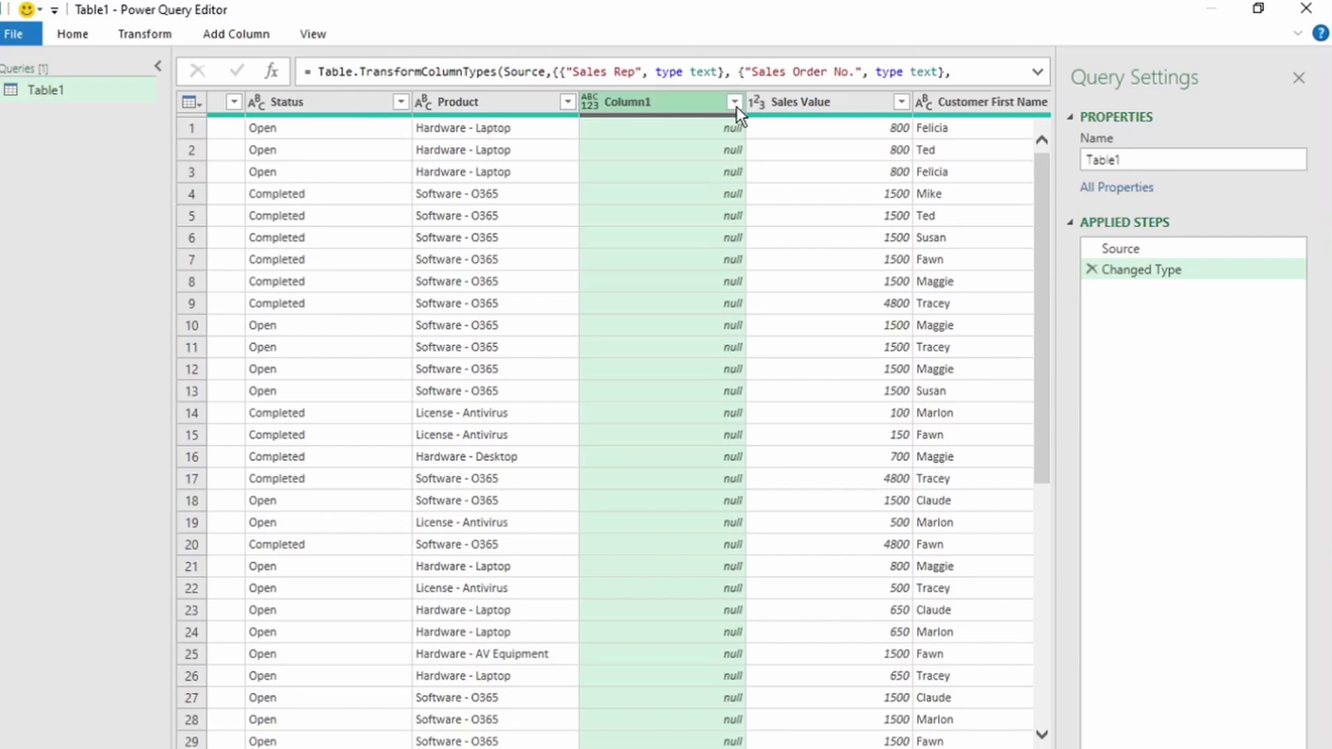
pyautogui.rightClick(667, 110)
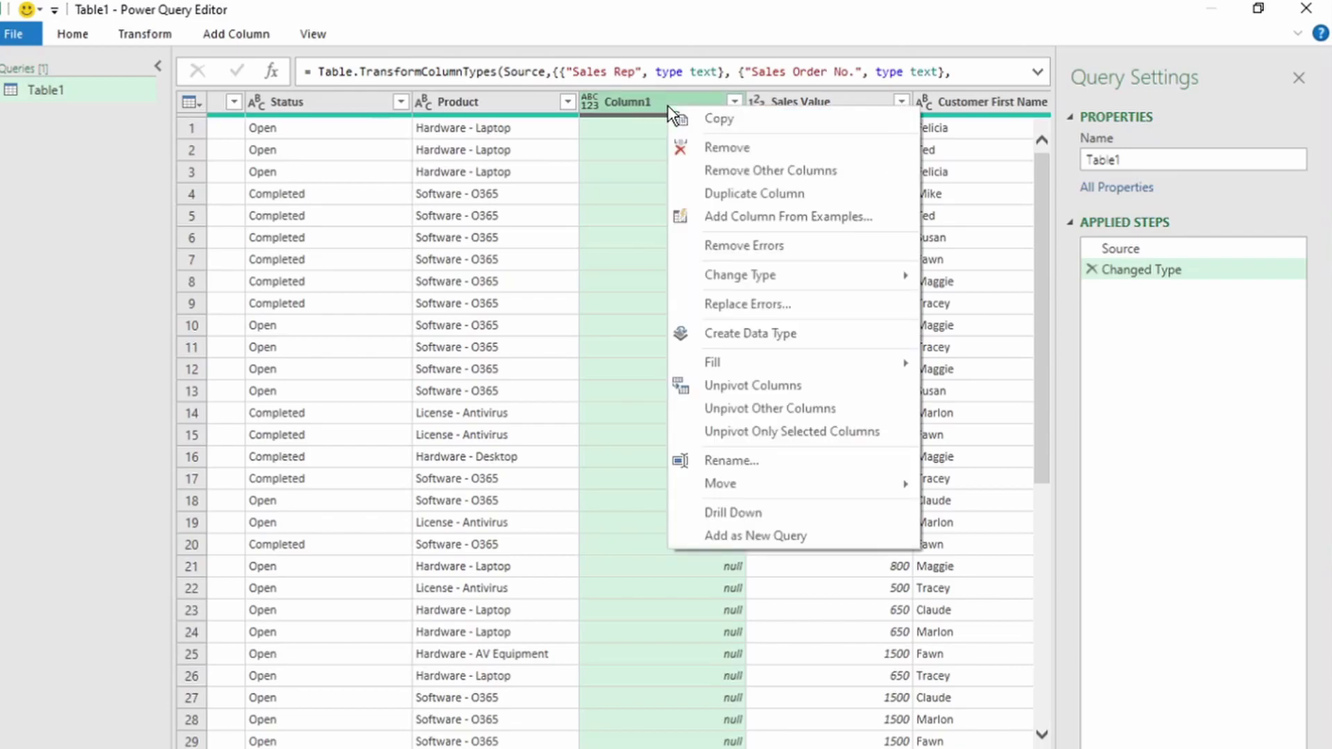
pyautogui.click(714, 148)
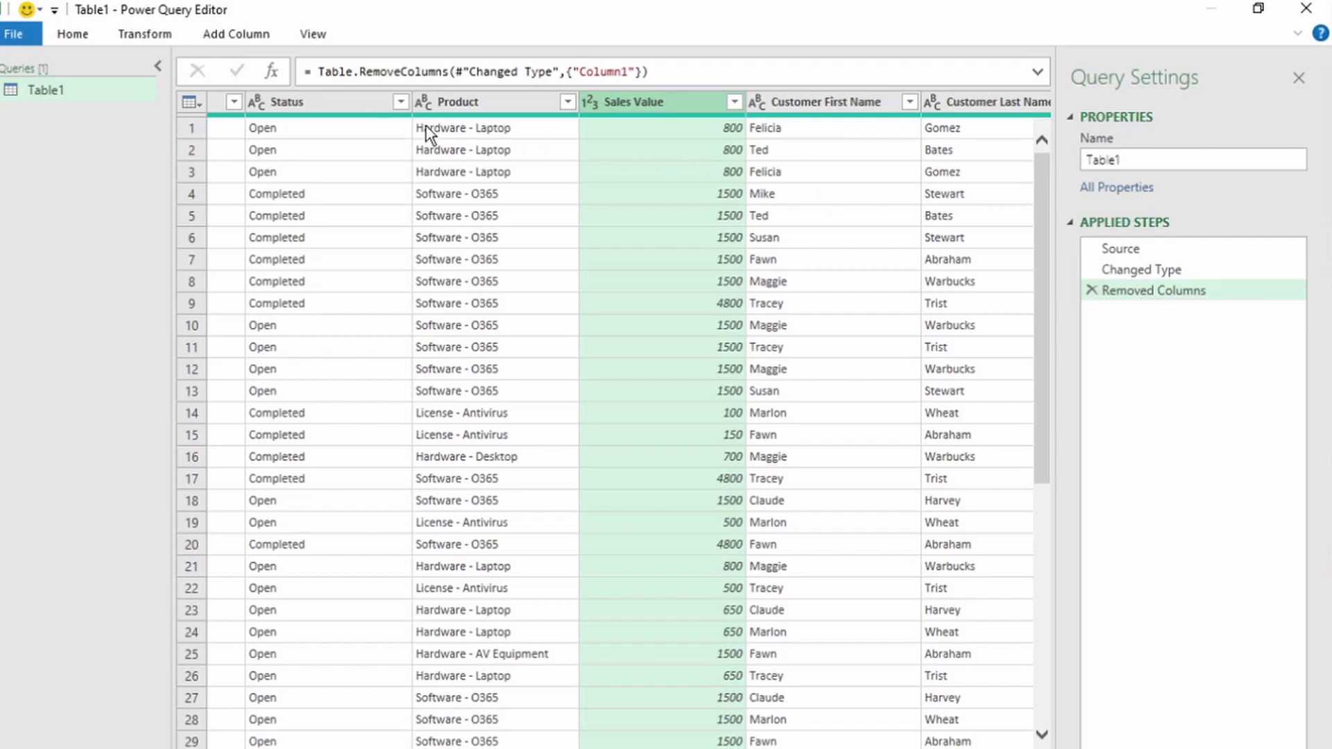
# - Close and load the query into a worksheet and select the loaded table's Order Date column
pyautogui.click(13, 31)
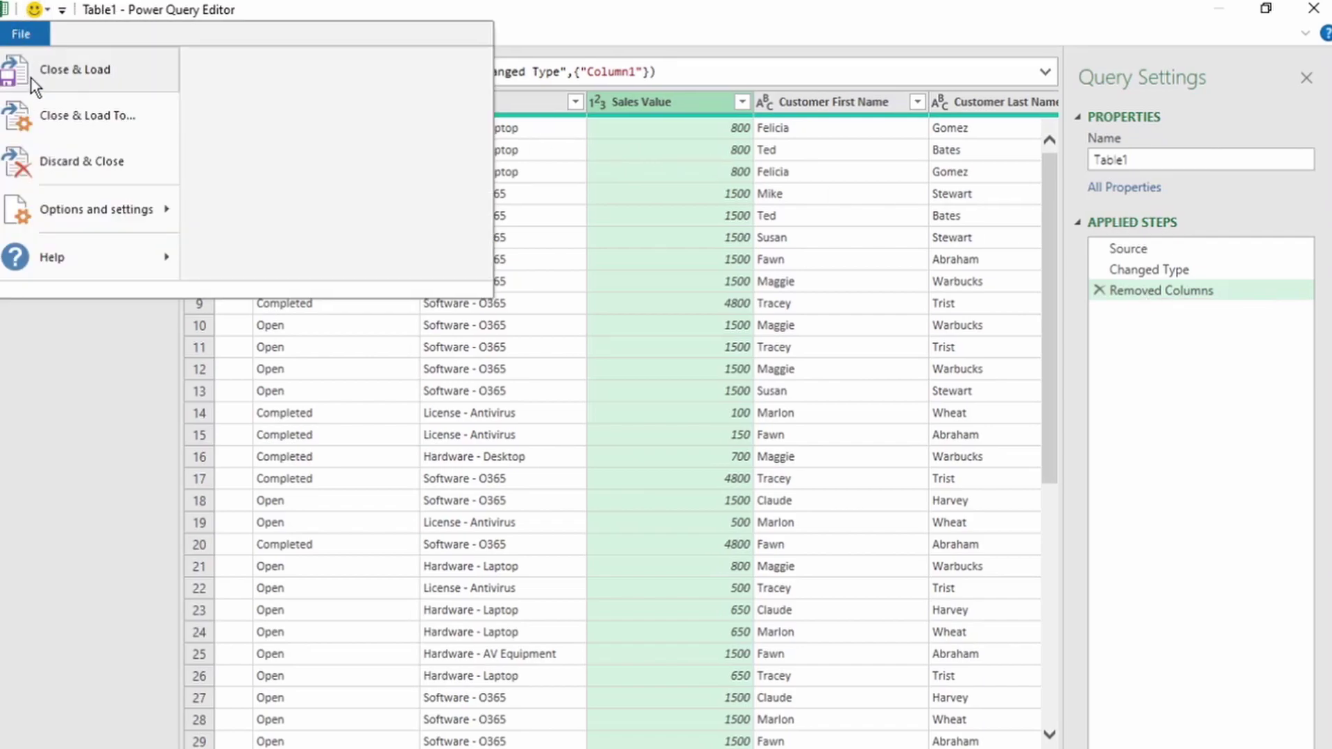
pyautogui.click(32, 79)
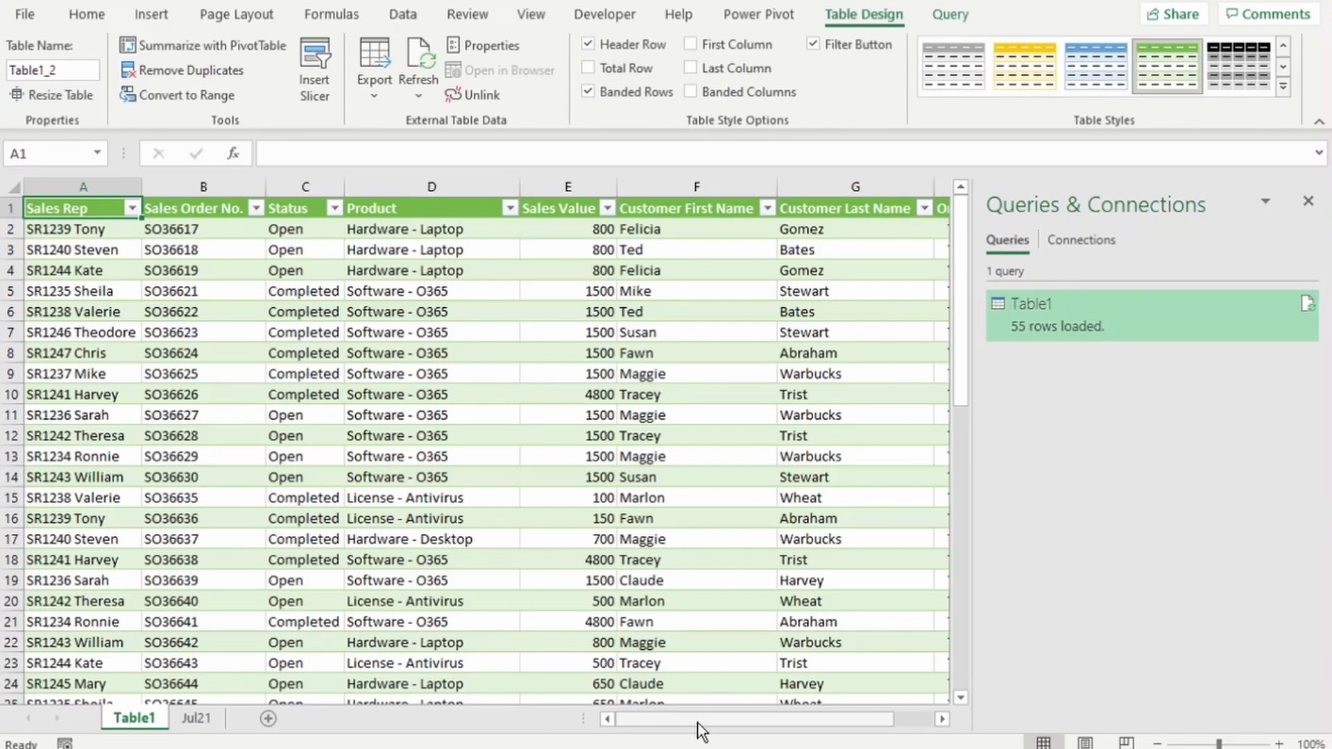
pyautogui.moveTo(698, 724); pyautogui.dragTo(763, 741)
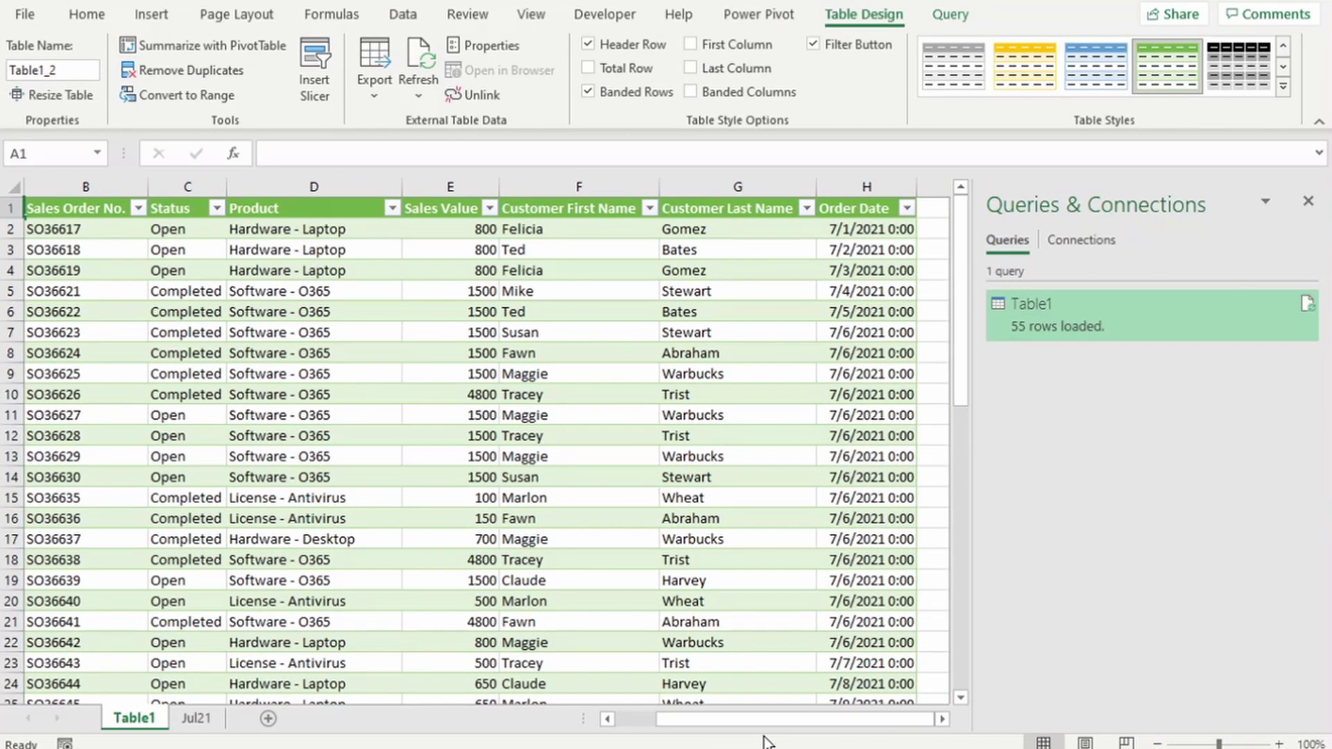
pyautogui.click(868, 182)
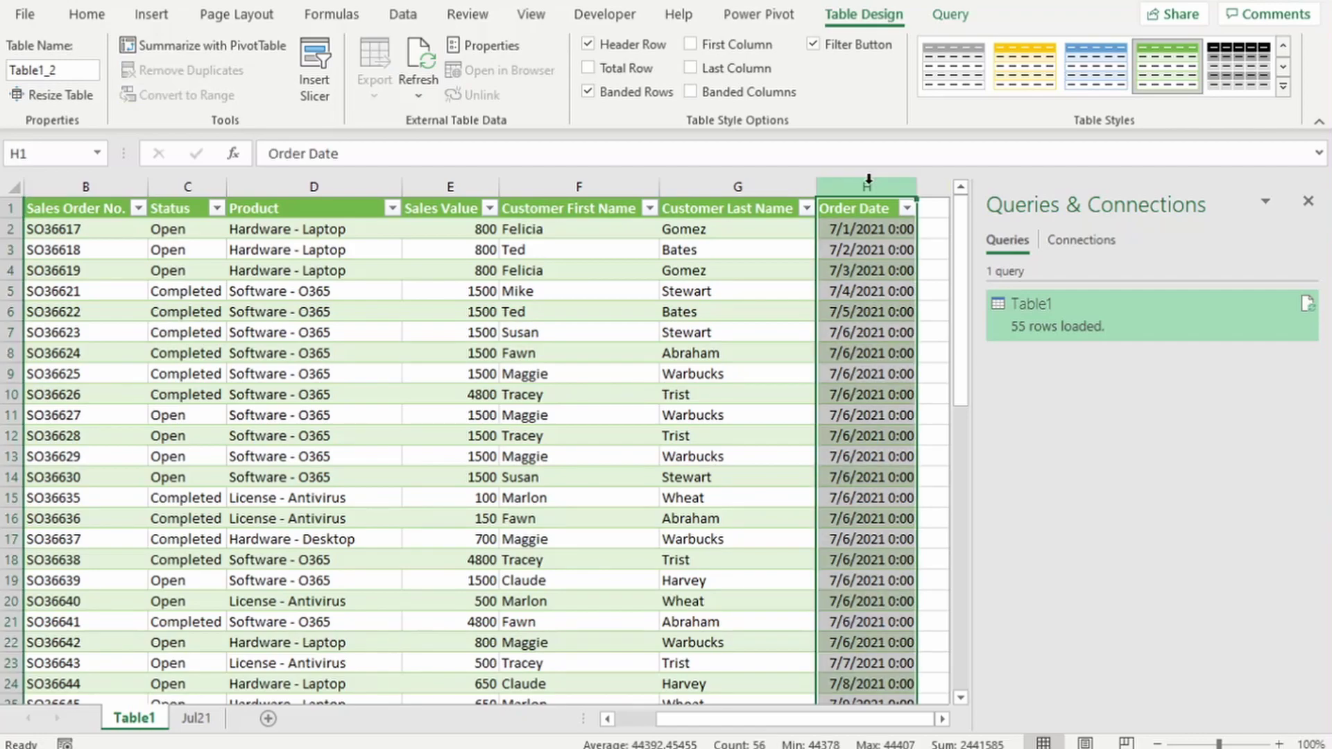
# - Rename the Sales Value header in the Jul21 source table to Sales Price
pyautogui.click(197, 718)
pyautogui.click(670, 211)
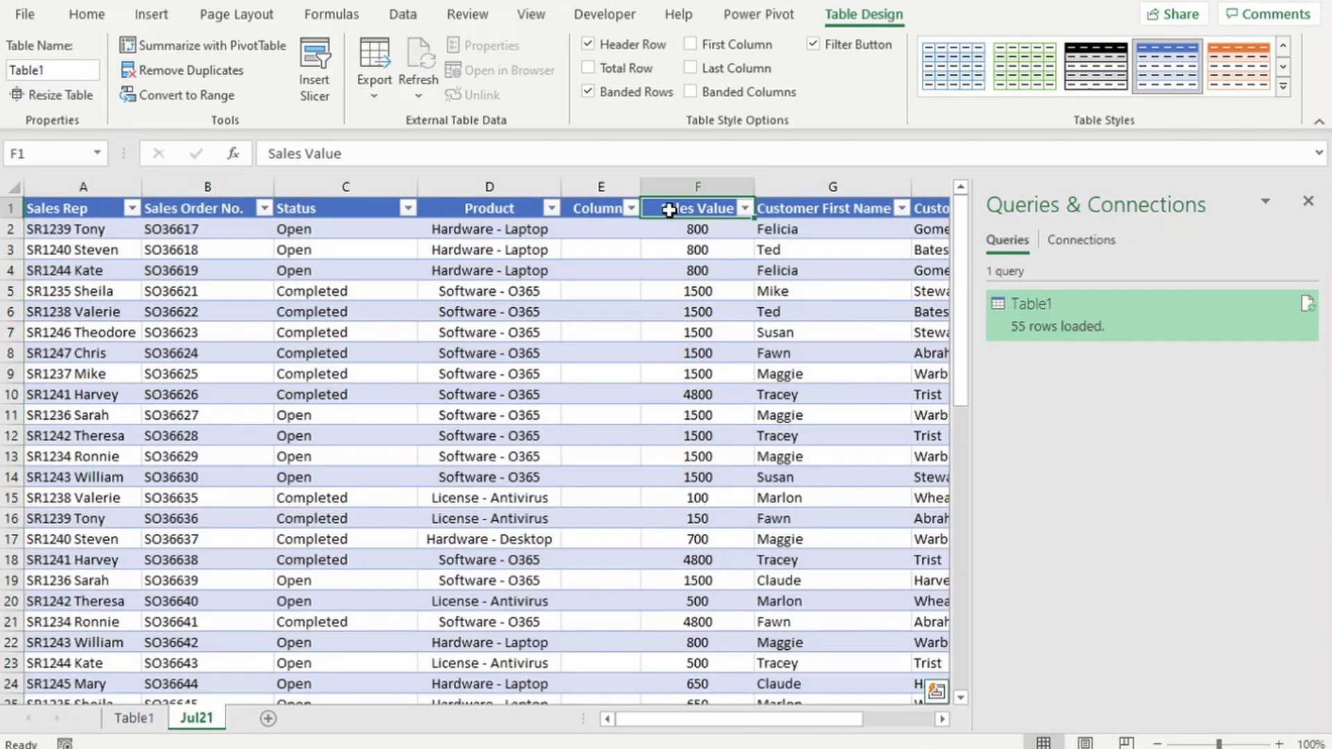
pyautogui.doubleClick(309, 154)
pyautogui.write('Pr')
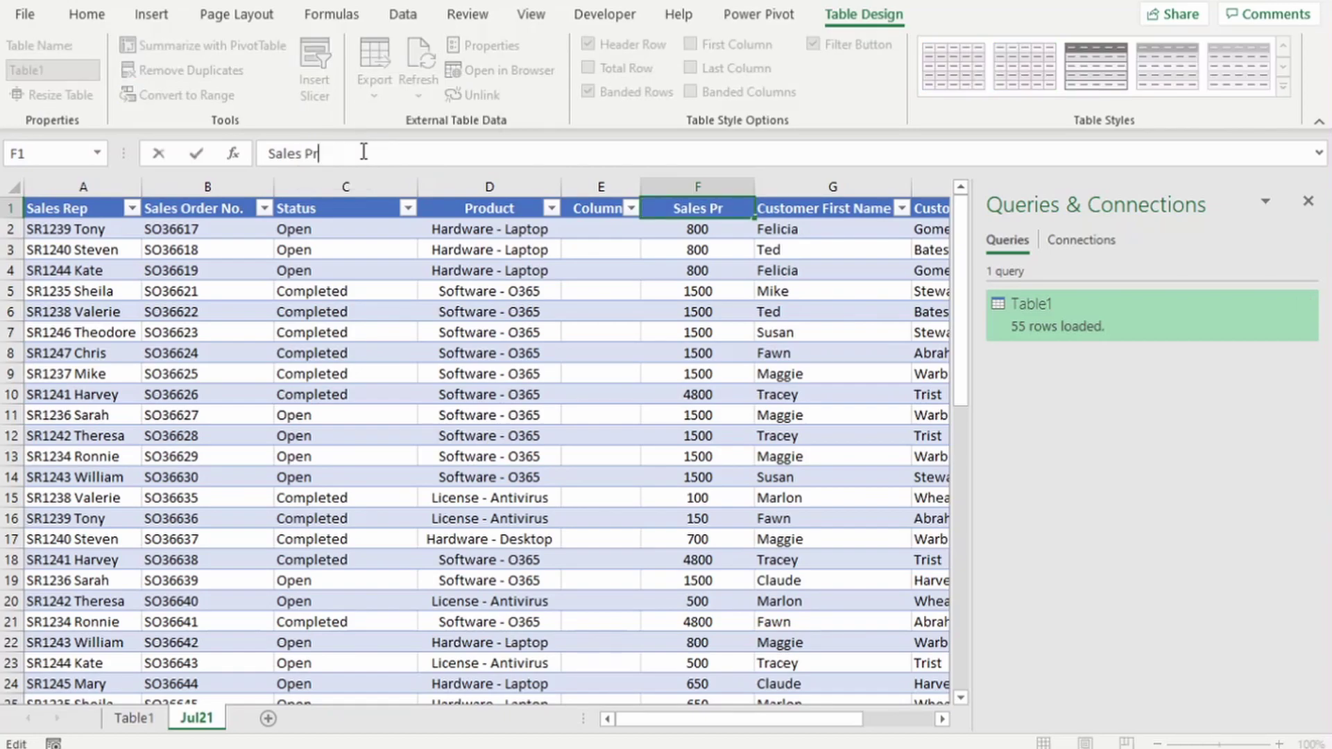
pyautogui.write('ice')
pyautogui.press('Return')
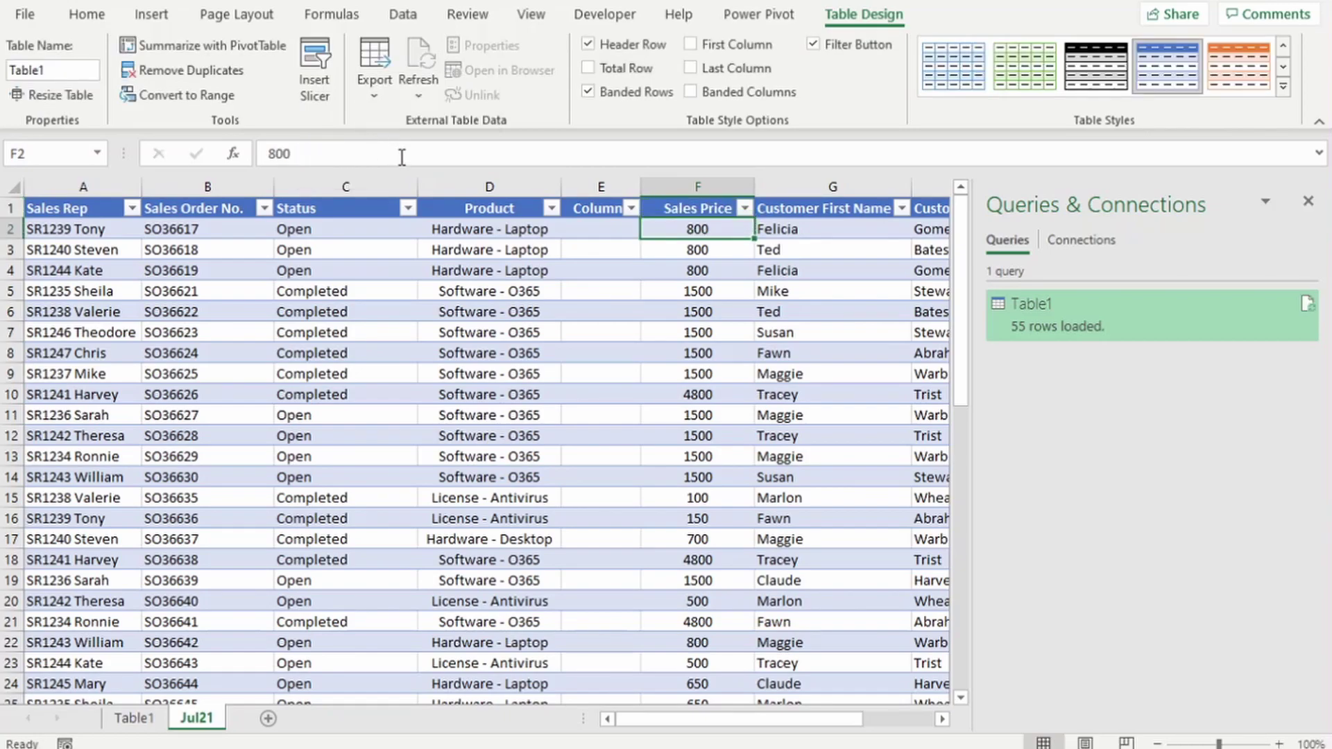
# - Refresh the Table1 query, dismiss the error message and open the query for editing
pyautogui.click(1308, 305)
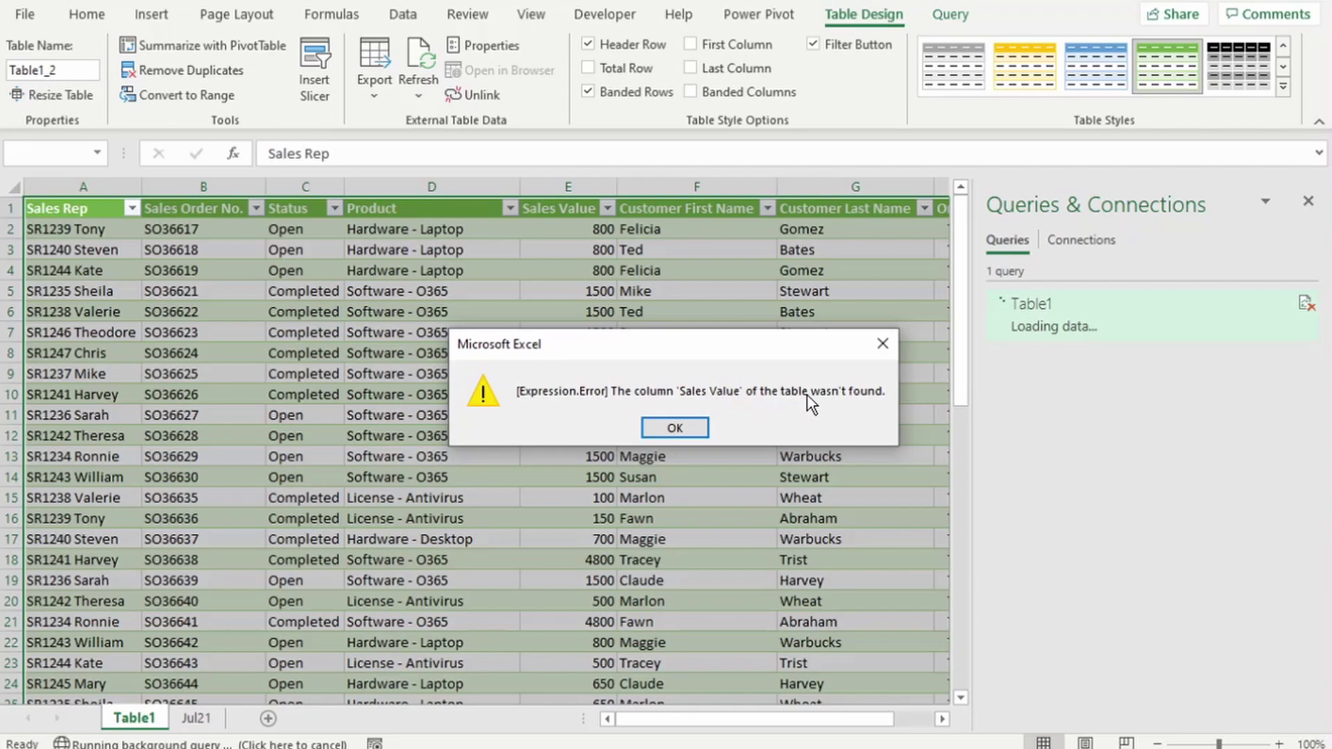
pyautogui.click(671, 432)
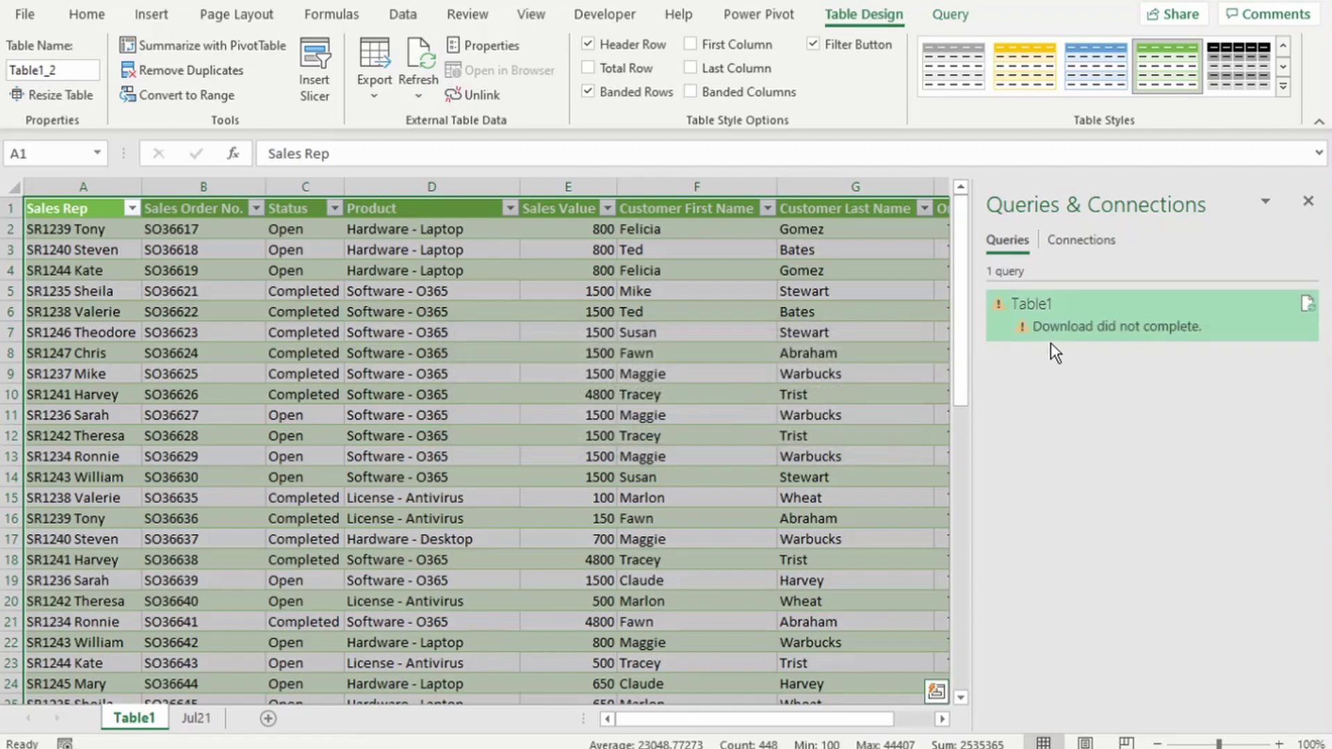
pyautogui.moveTo(1147, 336)
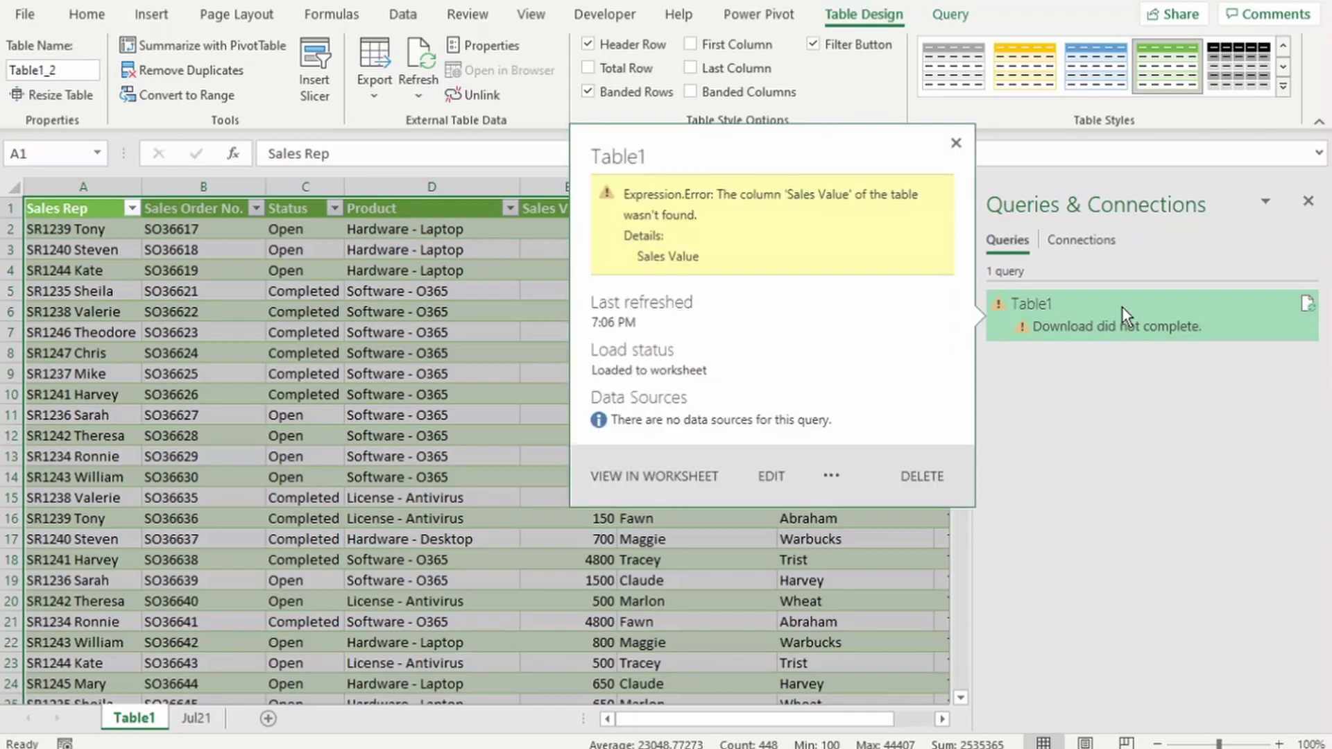
pyautogui.doubleClick(1123, 307)
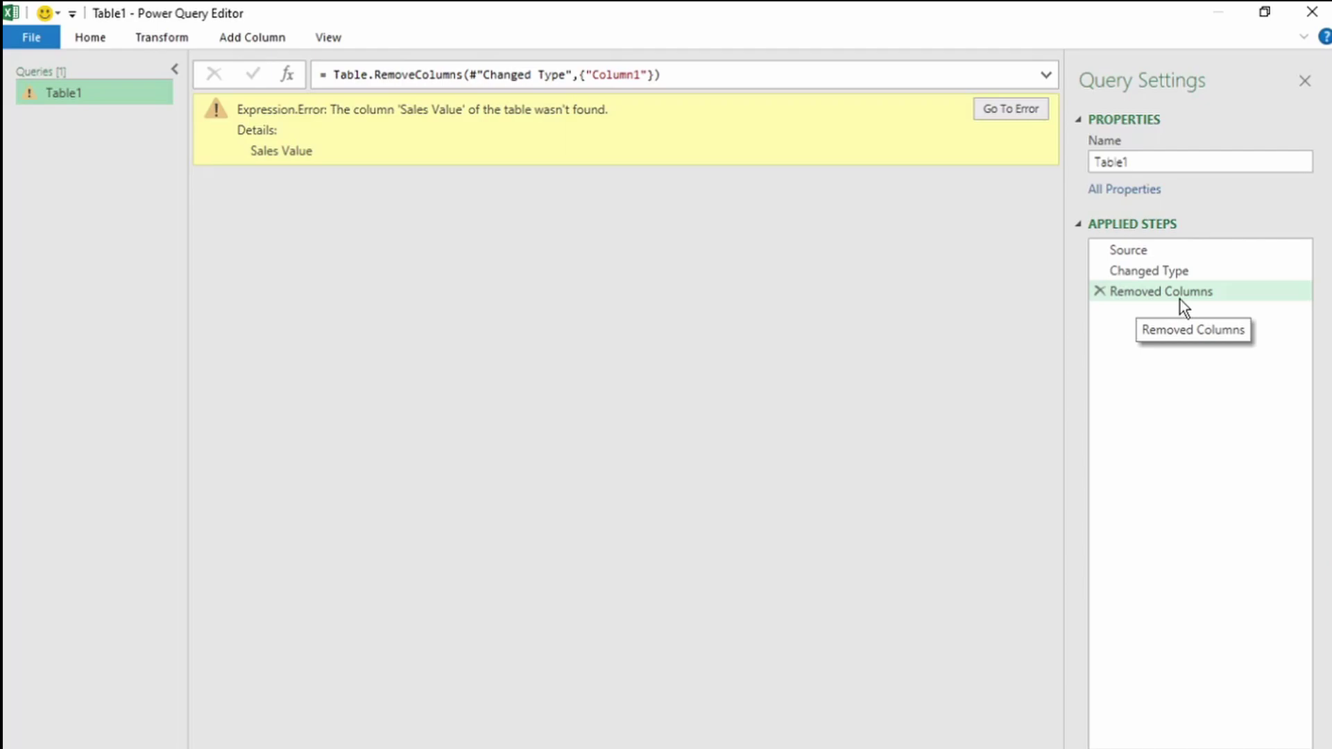
# - Go to the query error and compare the Source step's column headers with the column names in the Changed Type formula
pyautogui.click(1010, 111)
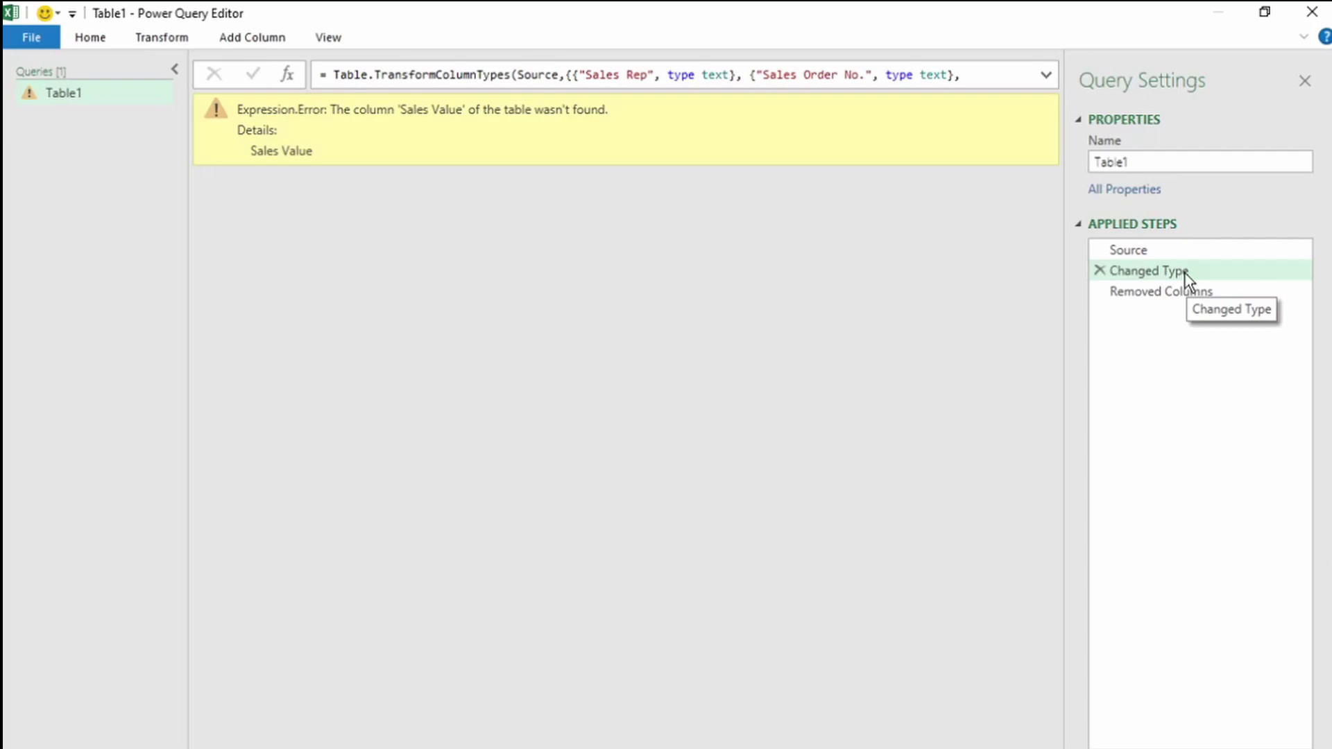
pyautogui.click(1146, 250)
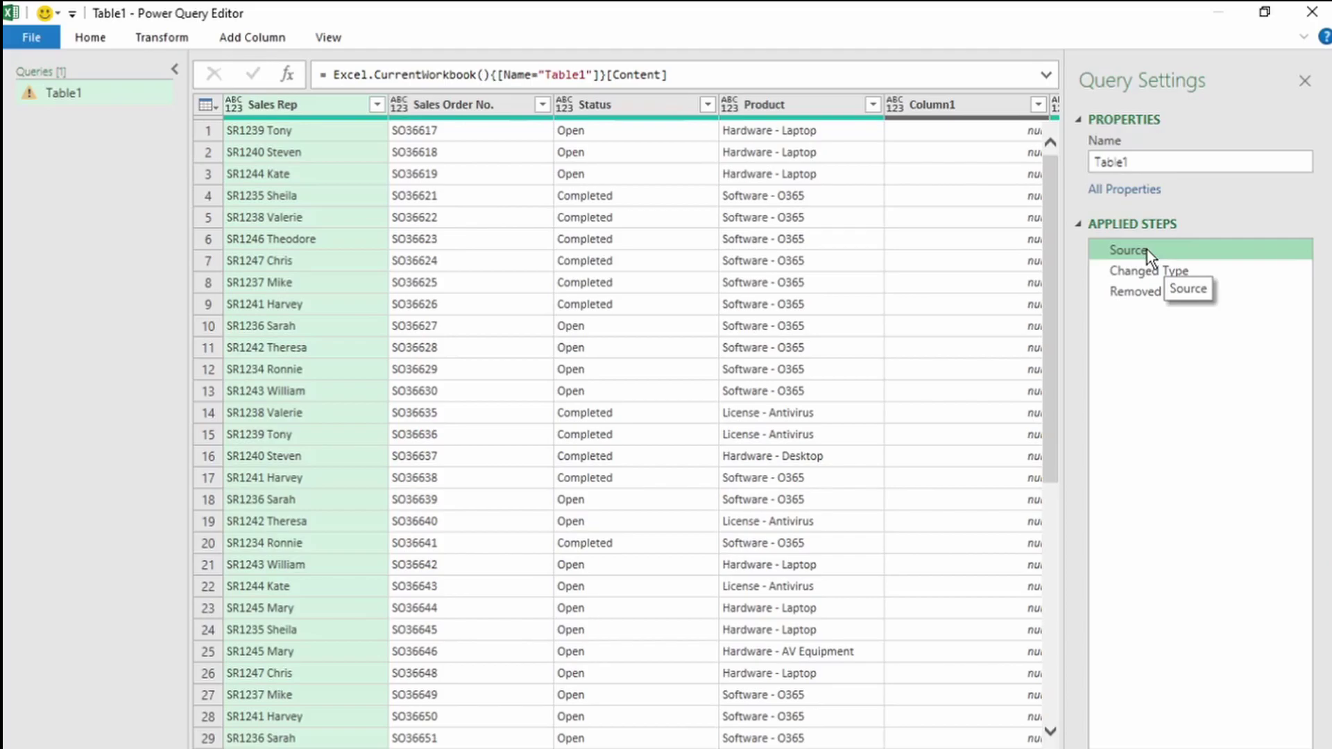
pyautogui.hscroll(6, 797, 237)
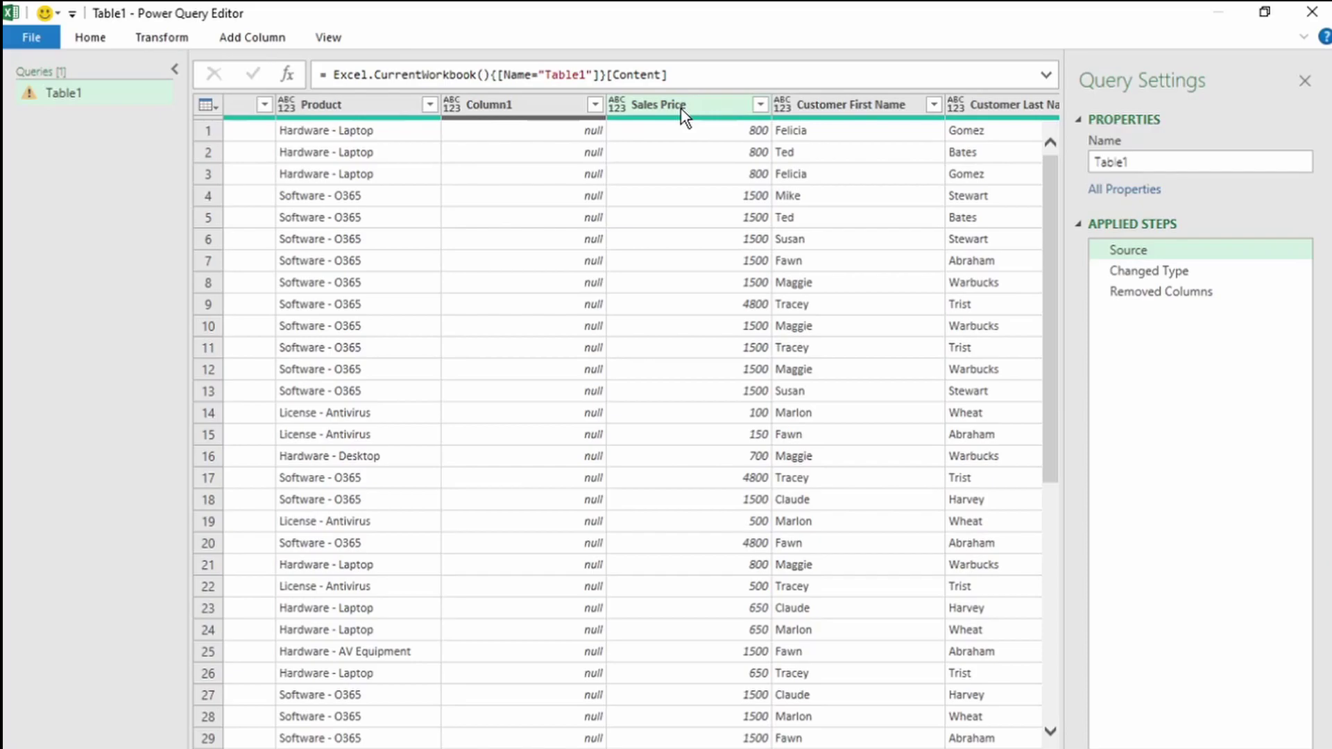
pyautogui.click(1137, 275)
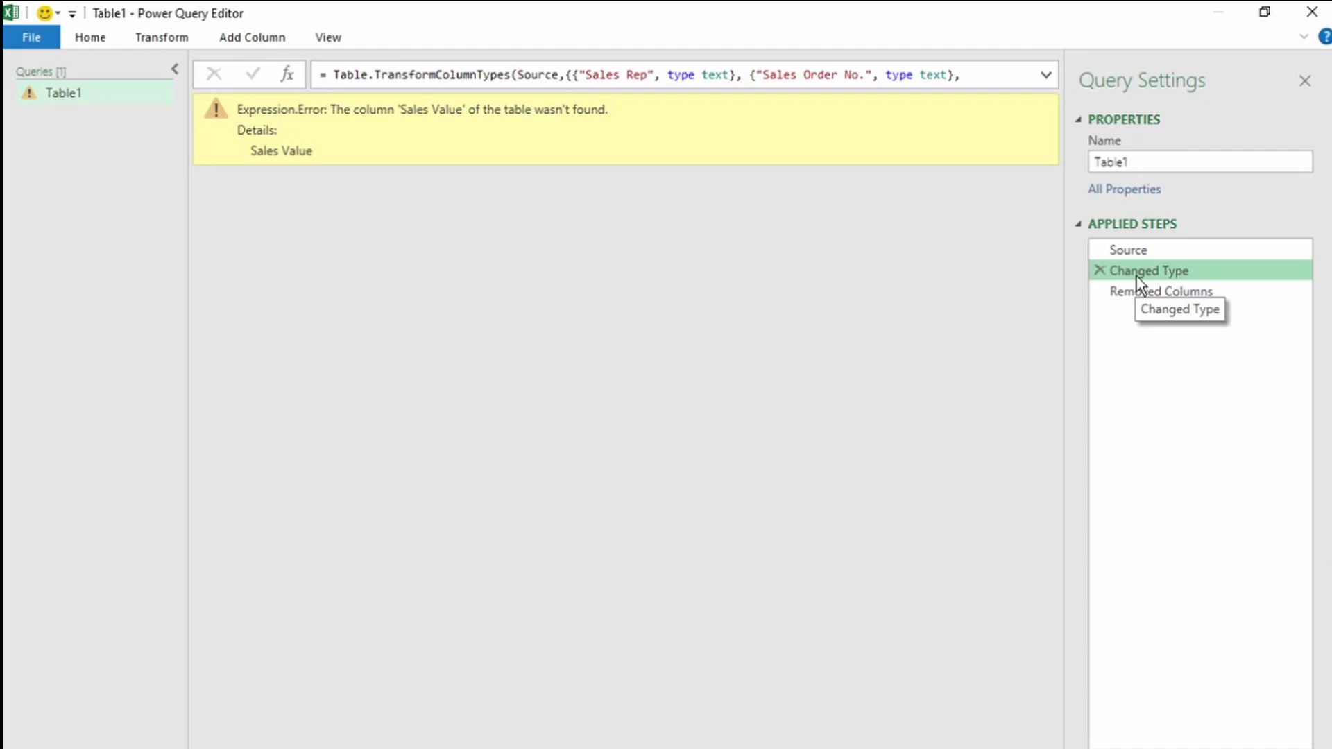
pyautogui.click(1050, 80)
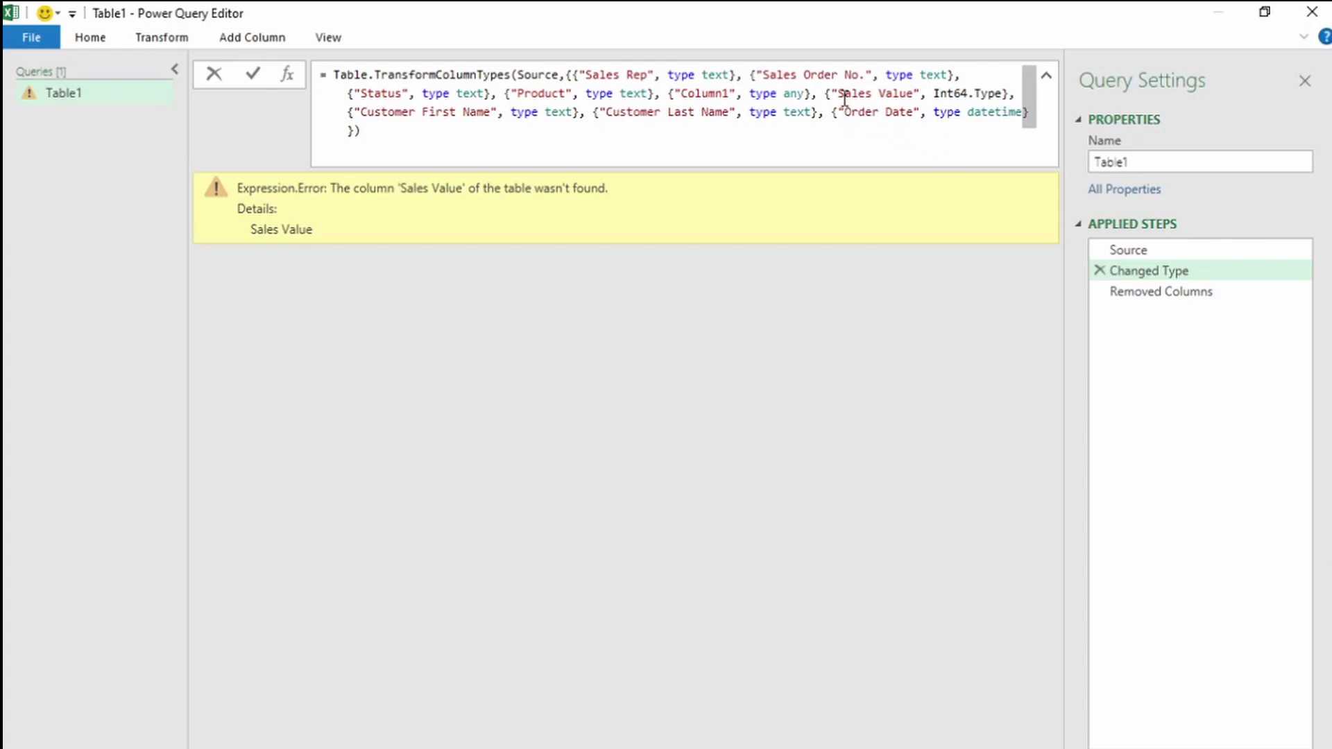
pyautogui.moveTo(838, 93); pyautogui.dragTo(912, 95)
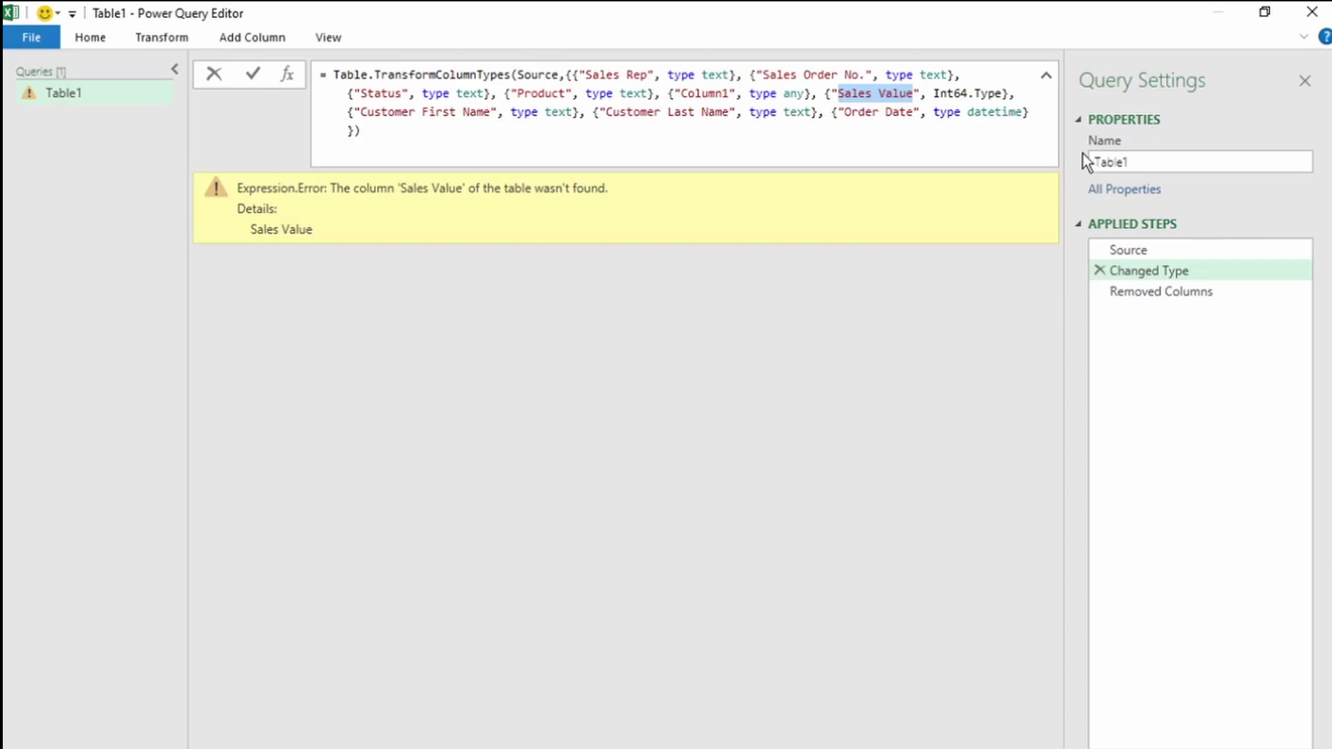
pyautogui.click(1046, 71)
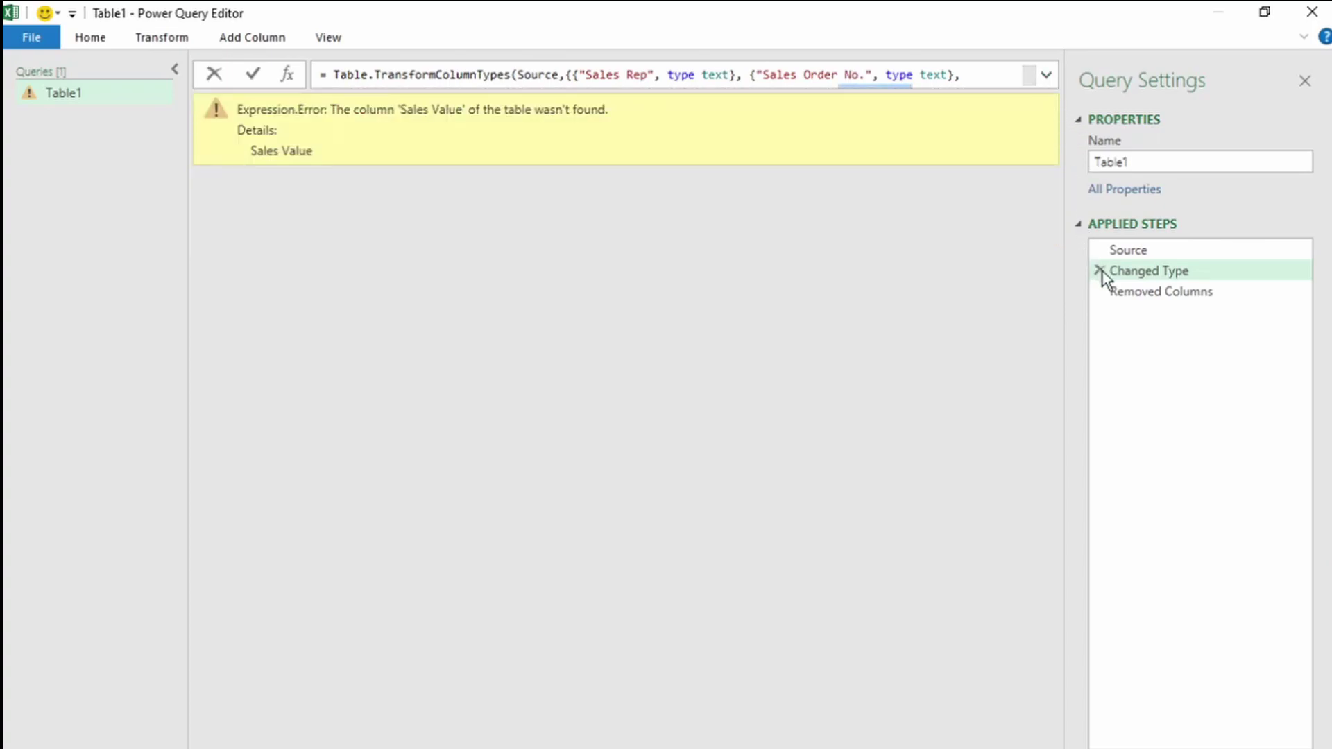
# - Delete the Changed Type step from the query, then close and load the result to the worksheet
pyautogui.click(1100, 272)
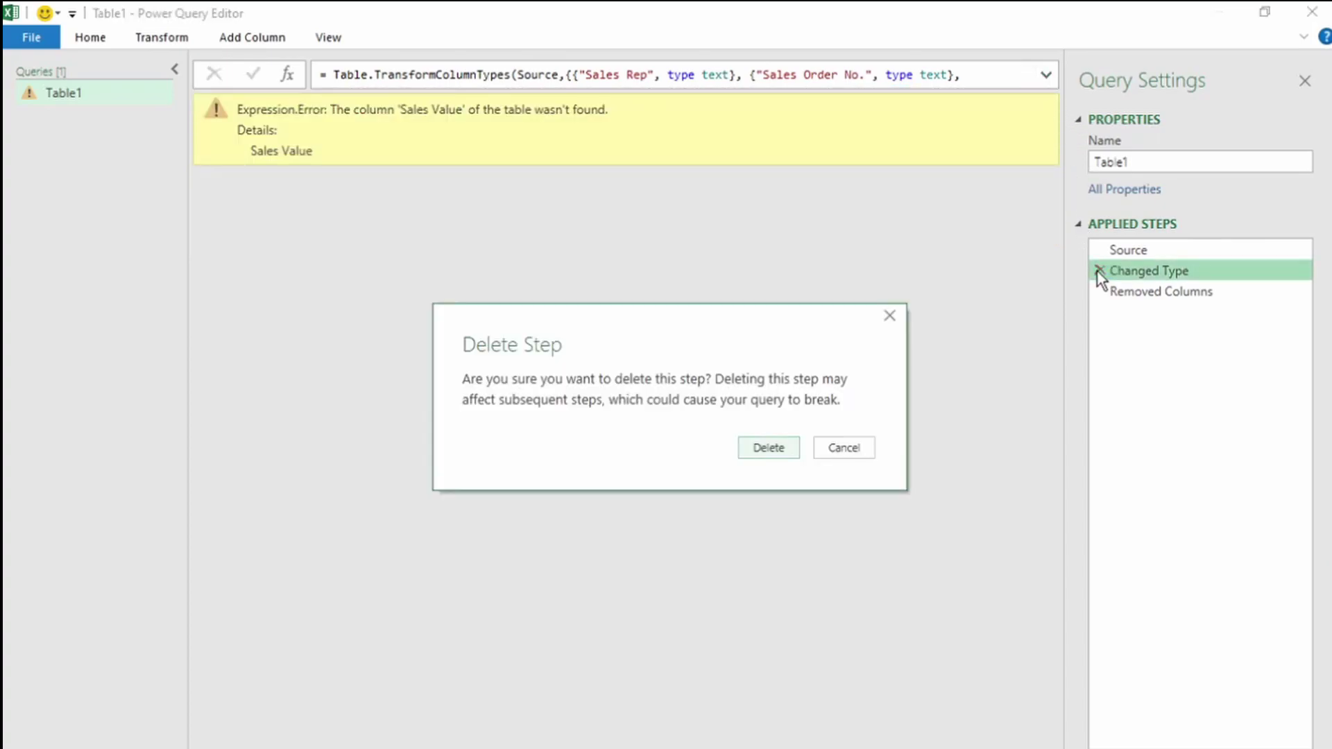
pyautogui.click(778, 447)
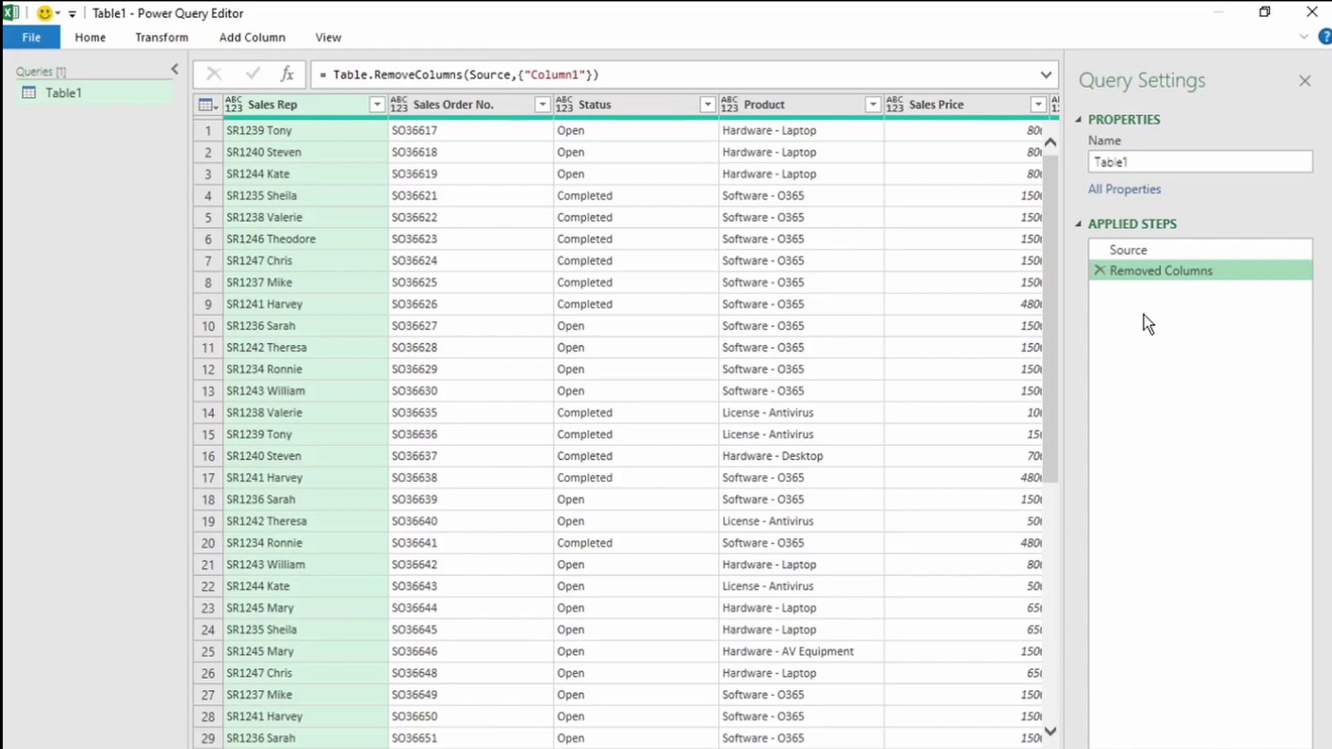
pyautogui.click(103, 34)
pyautogui.click(32, 78)
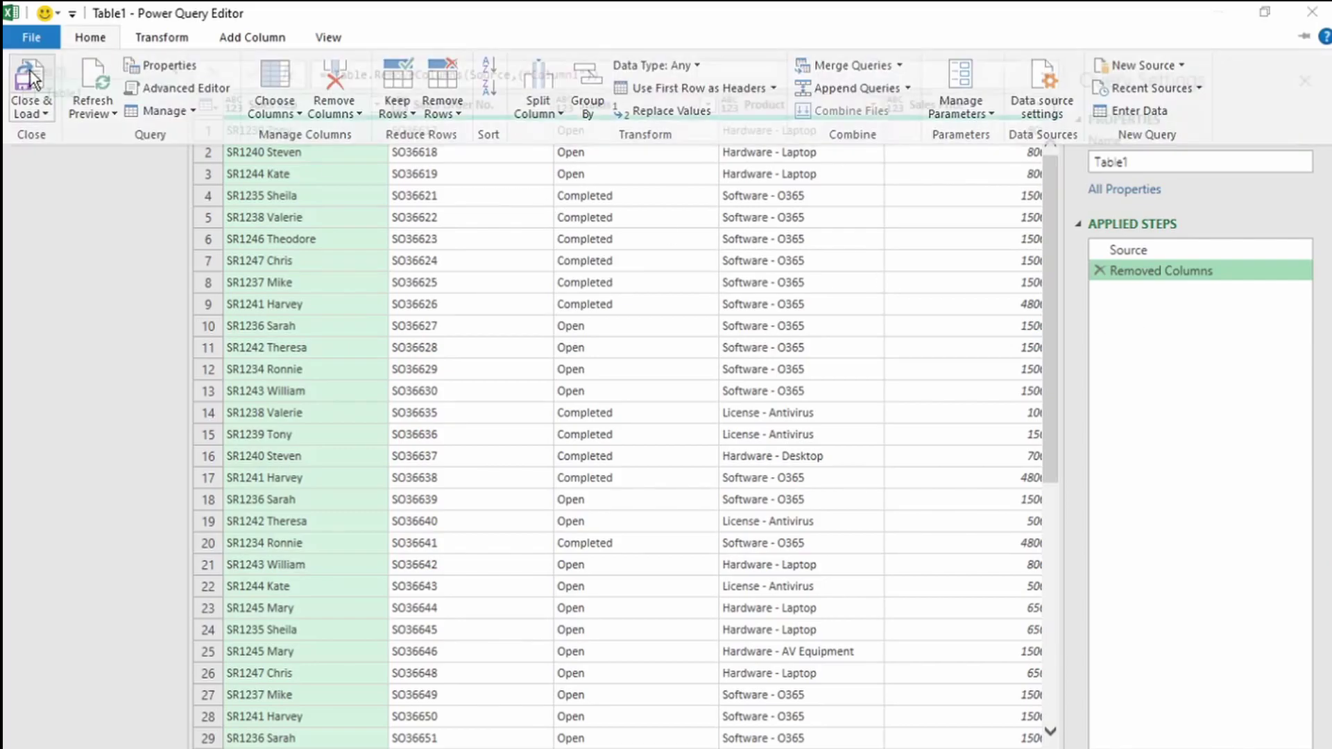
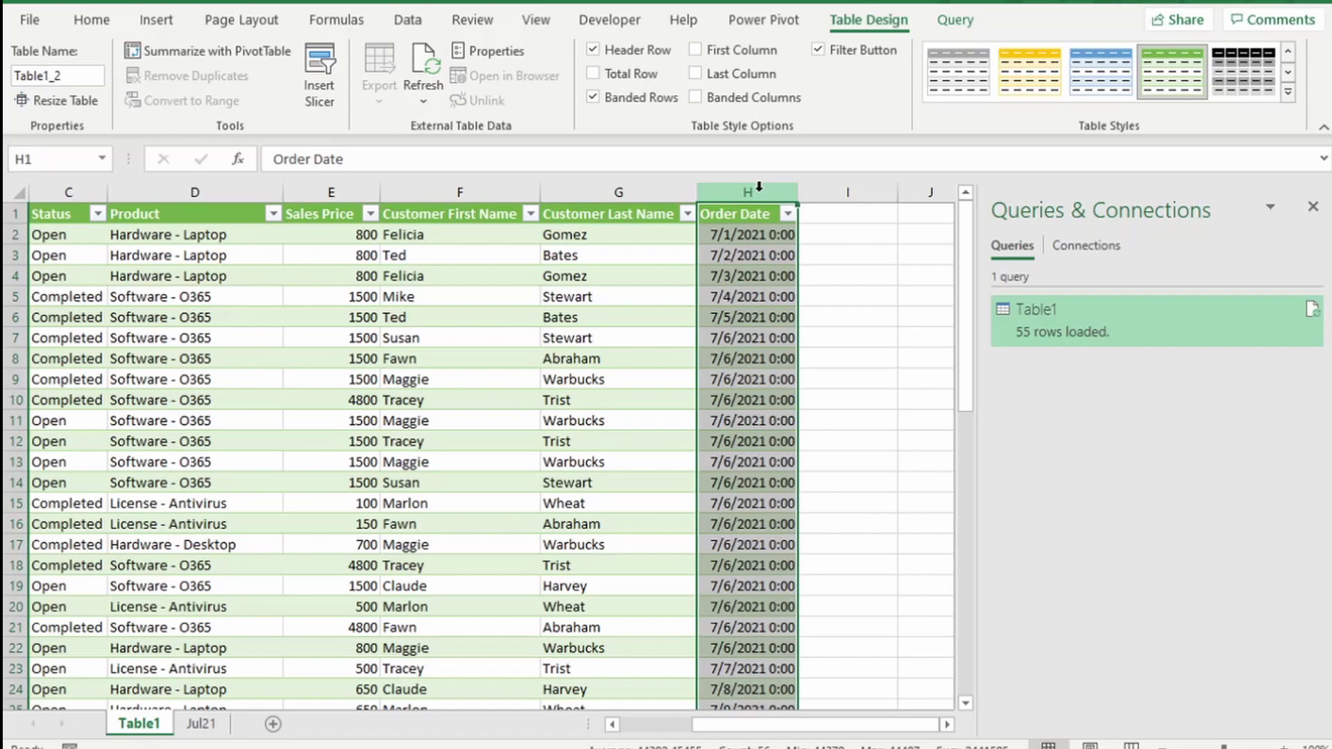
# - Open the Table1 query for editing and change the Order Date column's data type to Date
pyautogui.doubleClick(1099, 323)
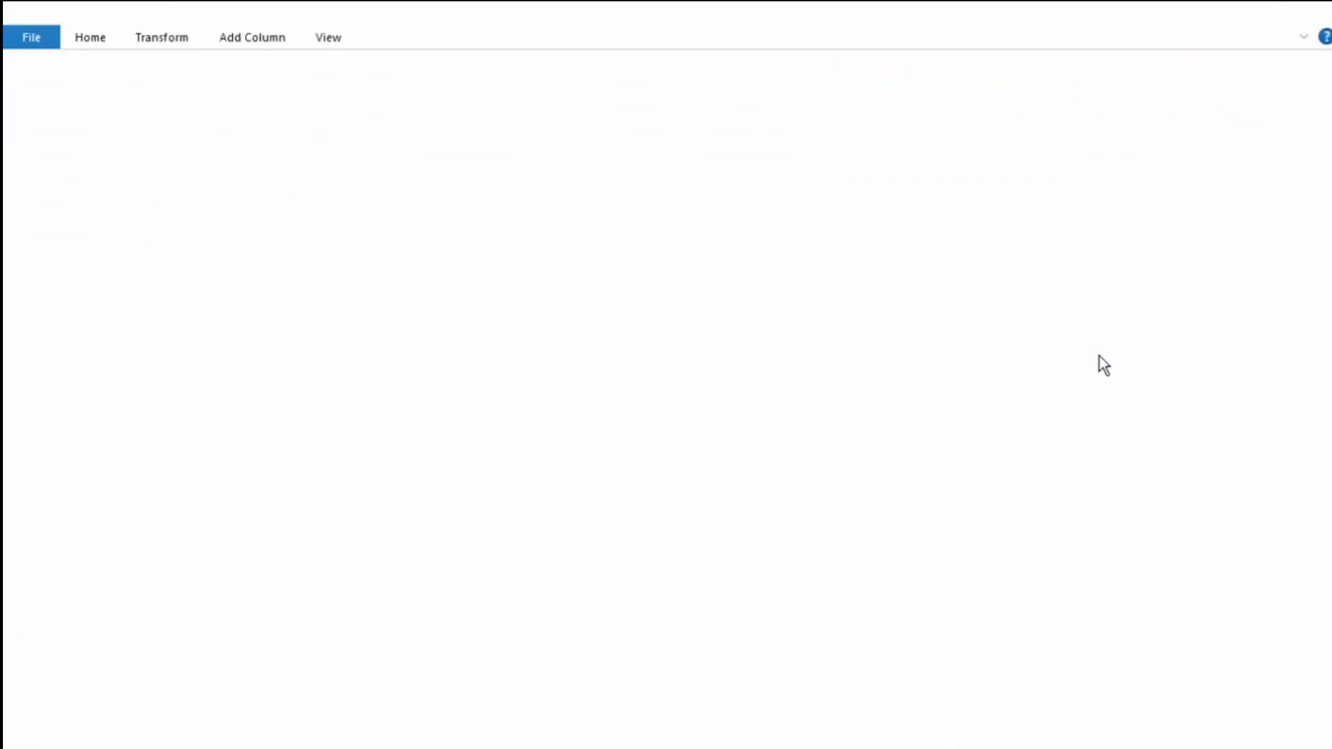
pyautogui.hscroll(5, 952, 740)
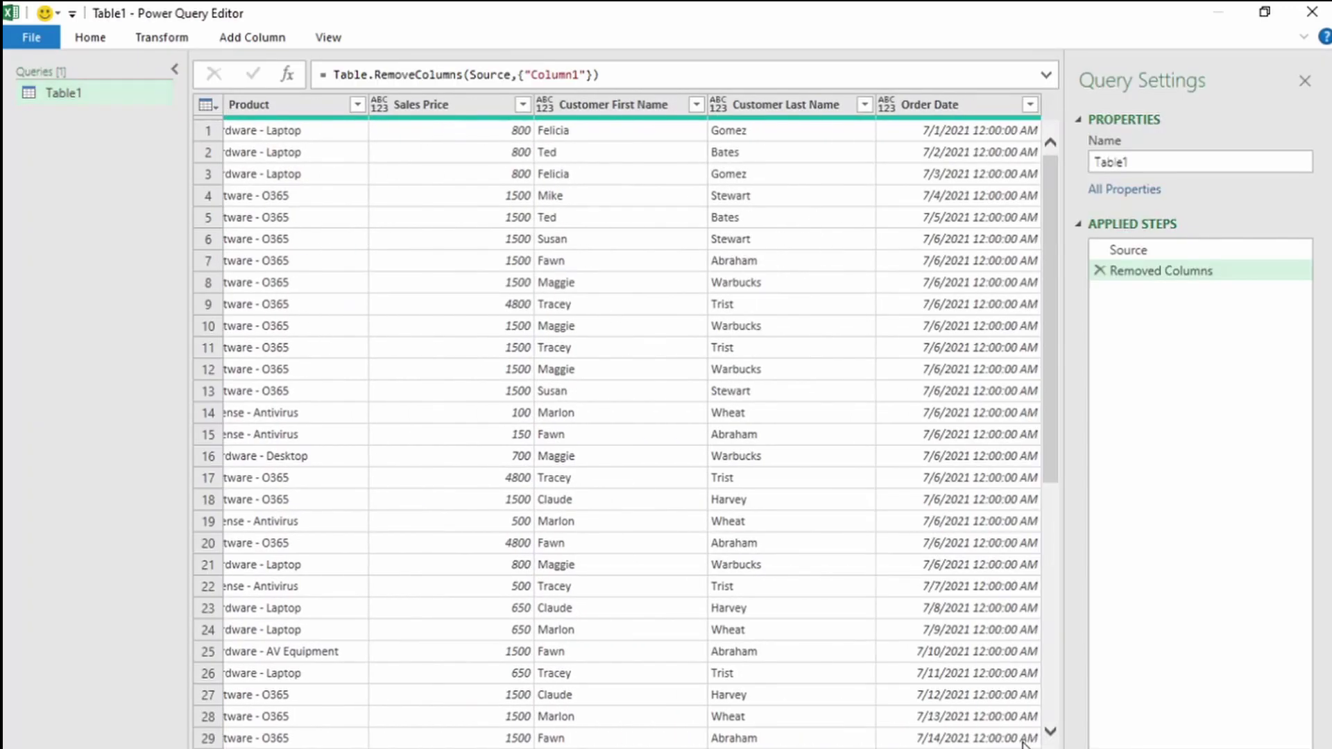
pyautogui.click(888, 111)
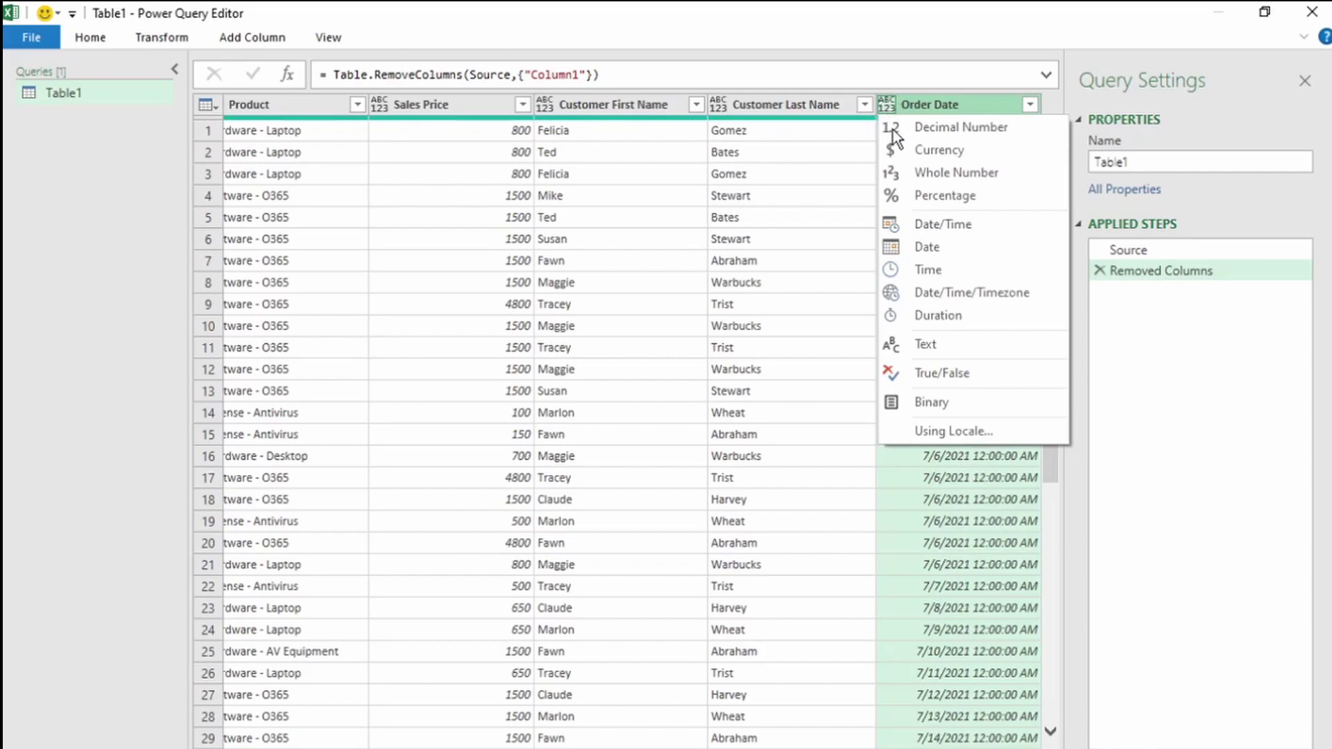
pyautogui.click(929, 249)
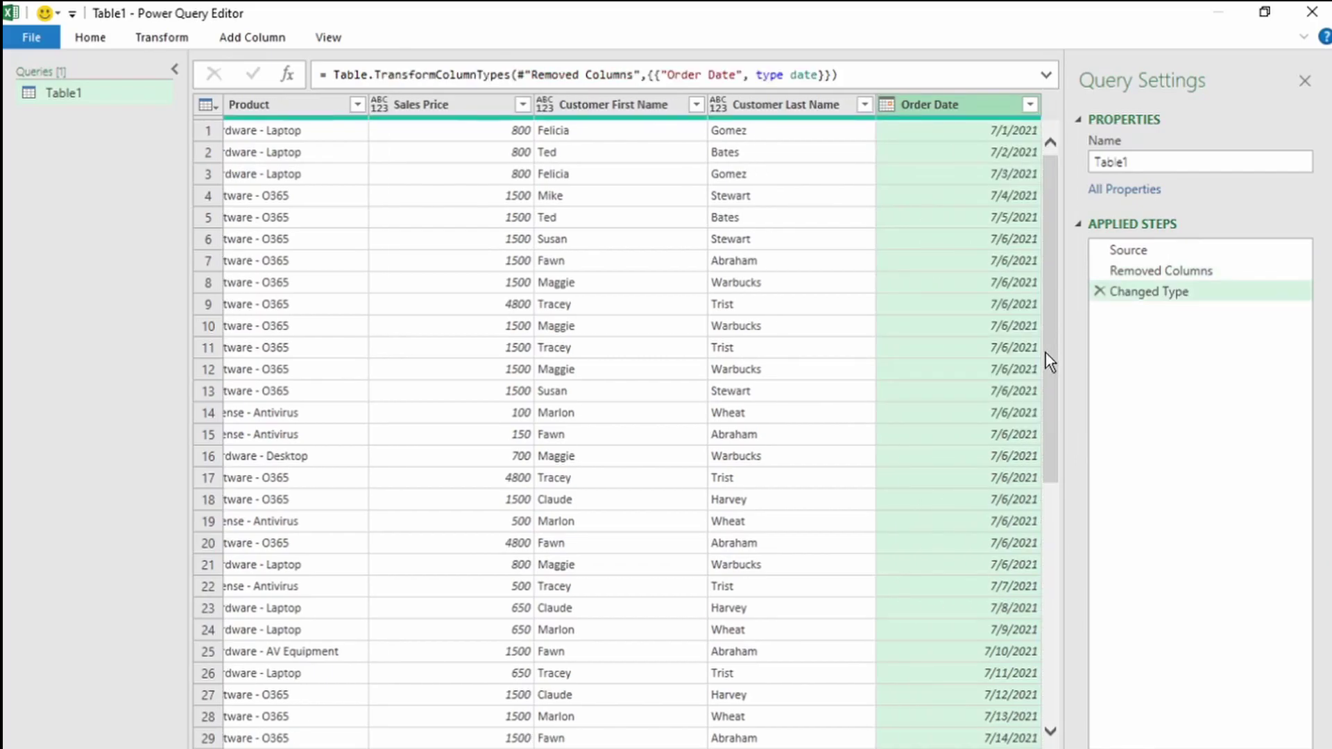
pyautogui.moveTo(1050, 361); pyautogui.dragTo(1060, 327)
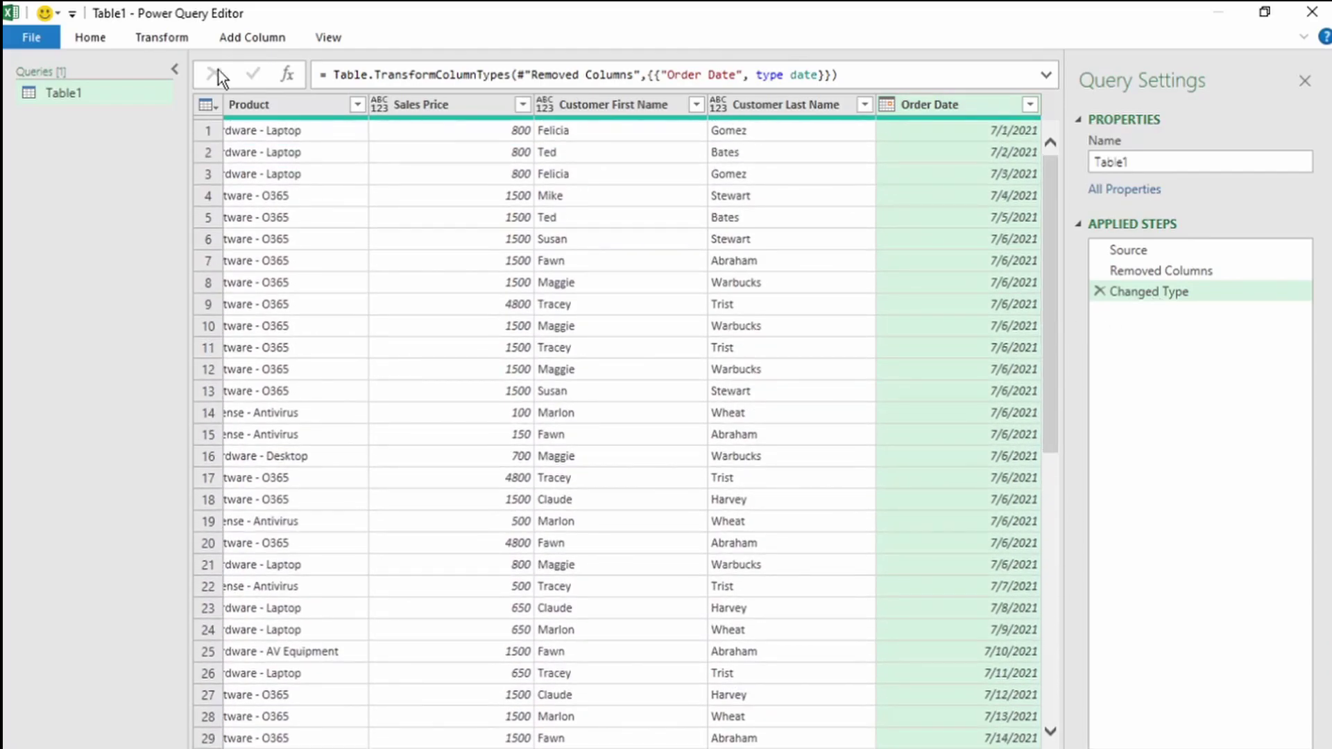
# - Close and load the query, and check the Order Date column in the Table1 worksheet
pyautogui.click(23, 38)
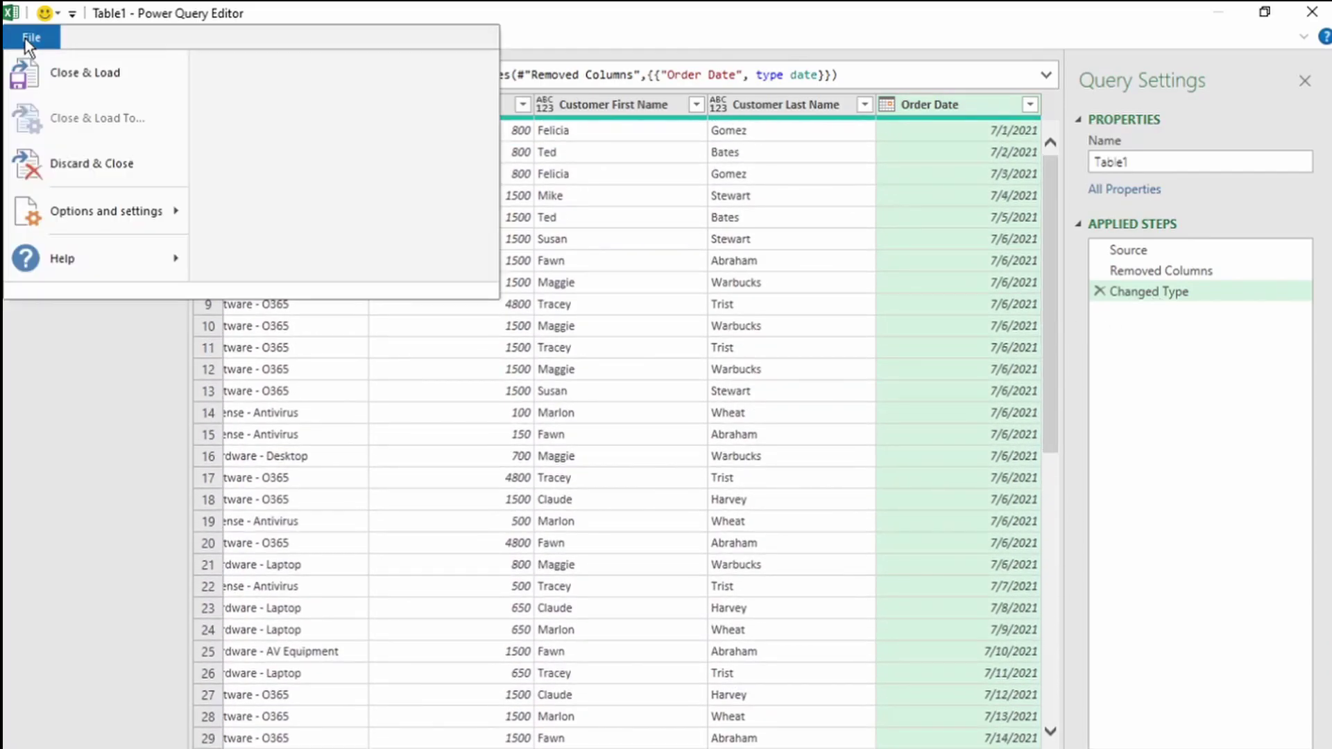
pyautogui.click(54, 75)
pyautogui.moveTo(654, 724); pyautogui.dragTo(694, 724)
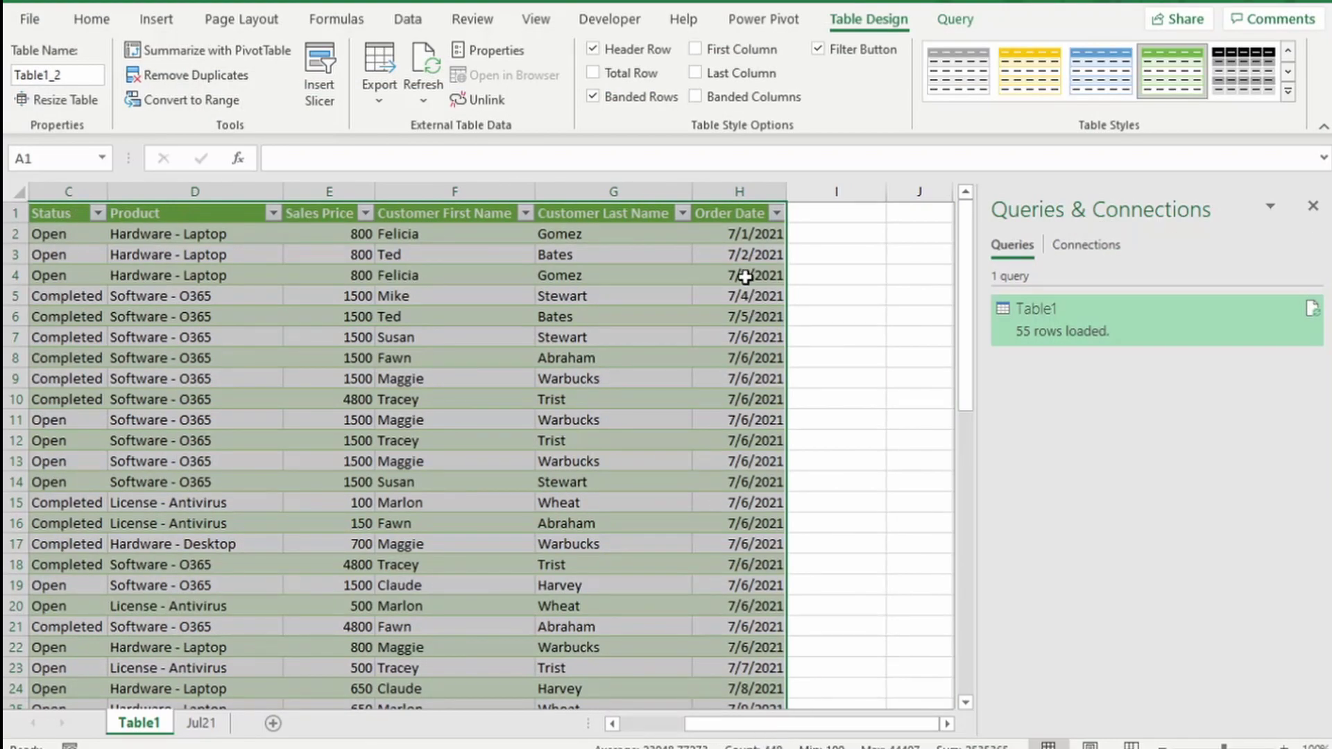
pyautogui.click(735, 234)
pyautogui.click(756, 184)
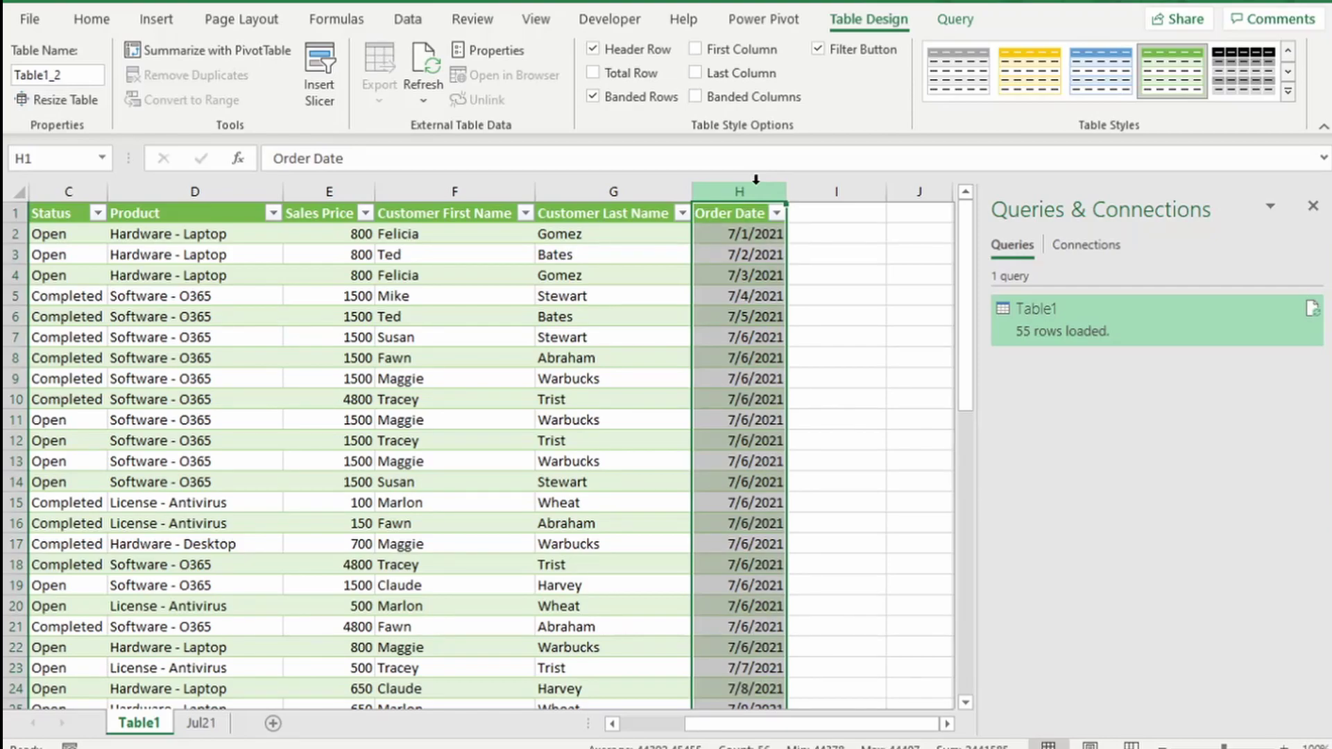
# - In the Jul21 source table, rename the customer name headers to First Name and Last Name
pyautogui.click(201, 723)
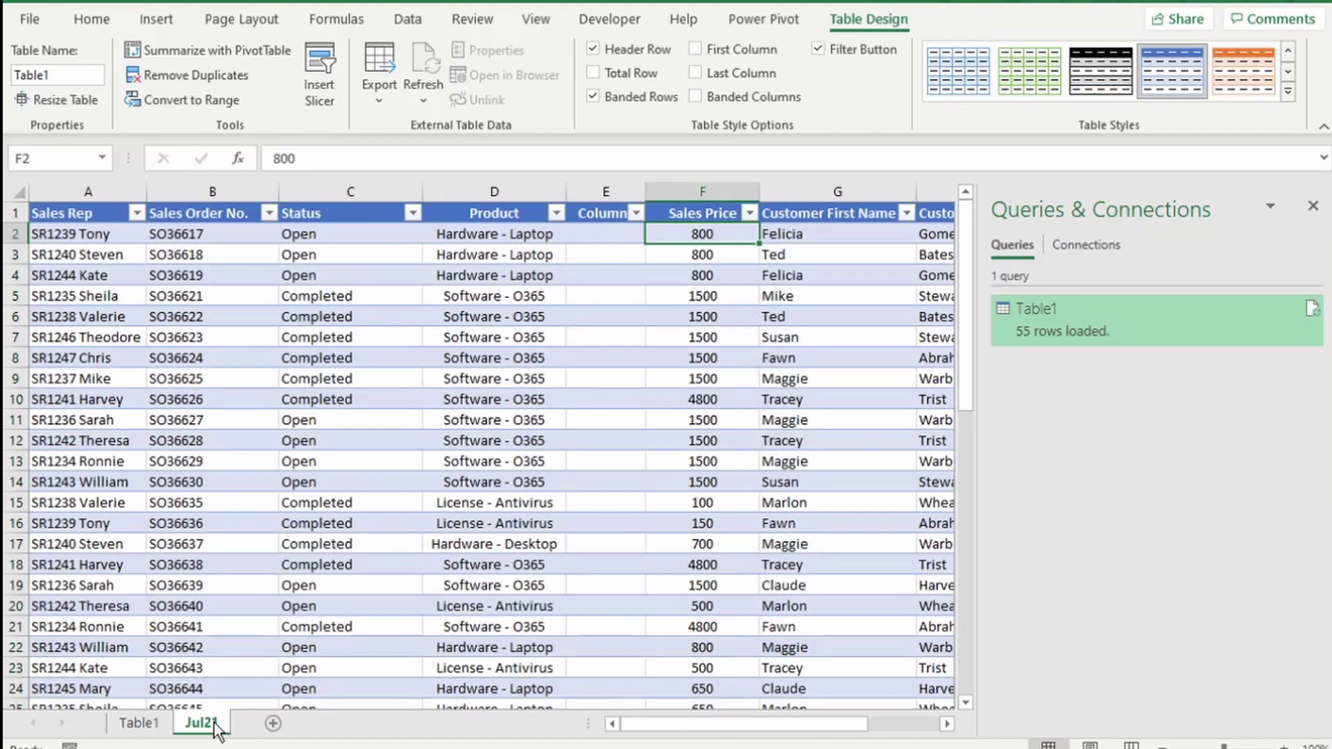
pyautogui.press('Up')
pyautogui.press('Right')
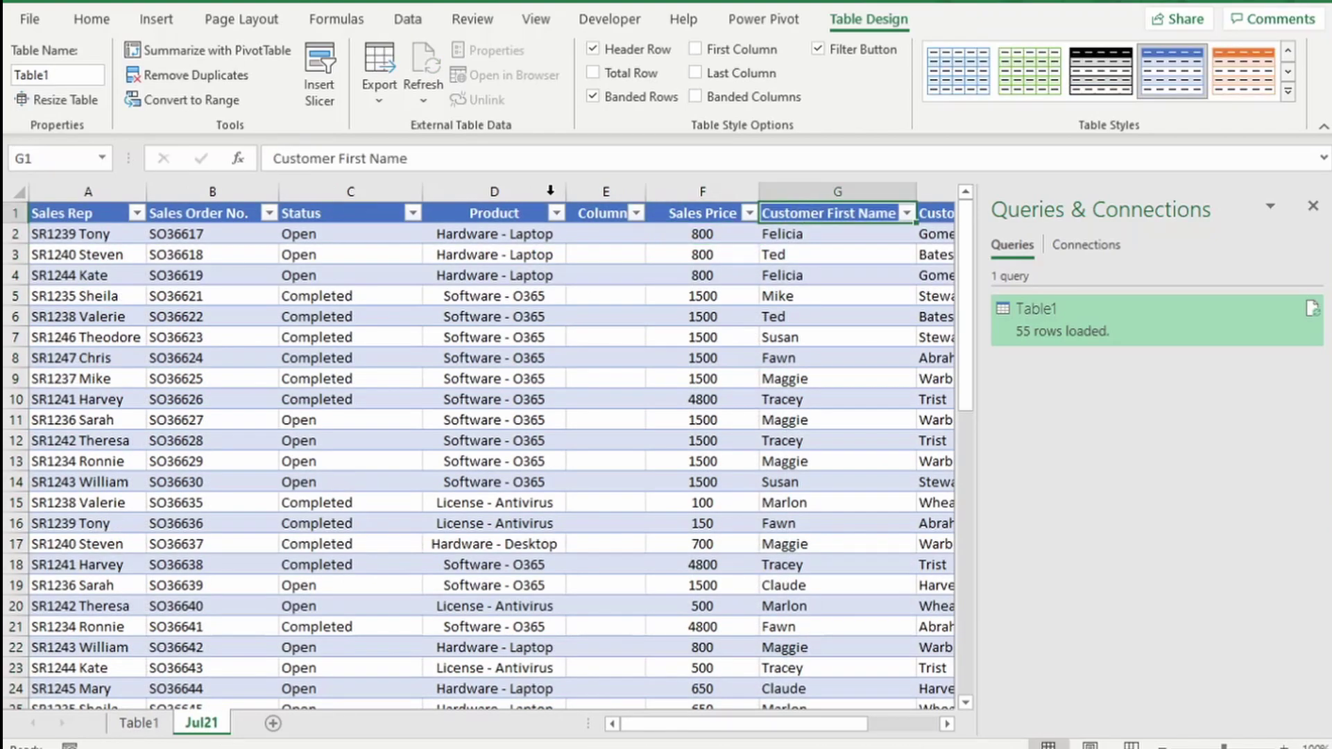
pyautogui.moveTo(274, 158); pyautogui.dragTo(340, 158)
pyautogui.press('Delete')
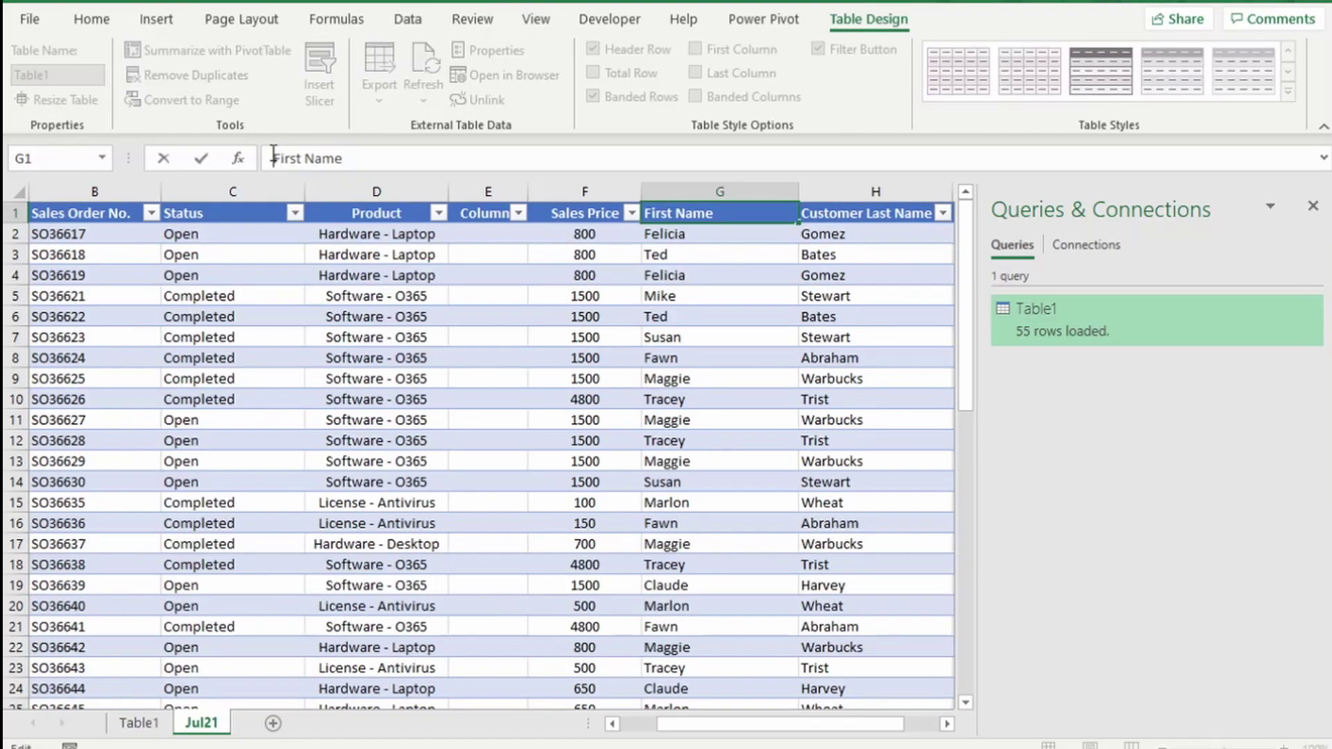
pyautogui.press('Tab')
pyautogui.moveTo(273, 158); pyautogui.dragTo(340, 158)
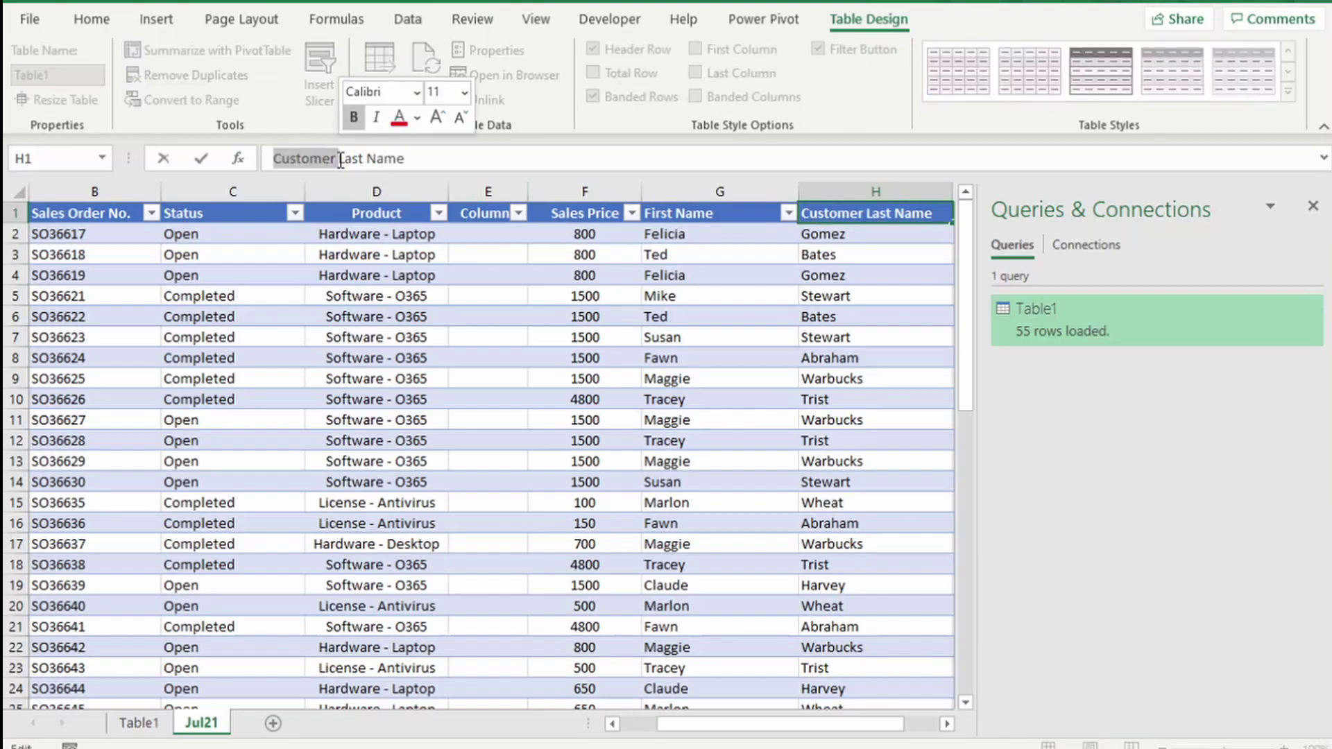
pyautogui.press('Delete')
pyautogui.press('Return')
# - Refresh the Table1 query and check the First Name and Last Name headers in the loaded table
pyautogui.click(1312, 313)
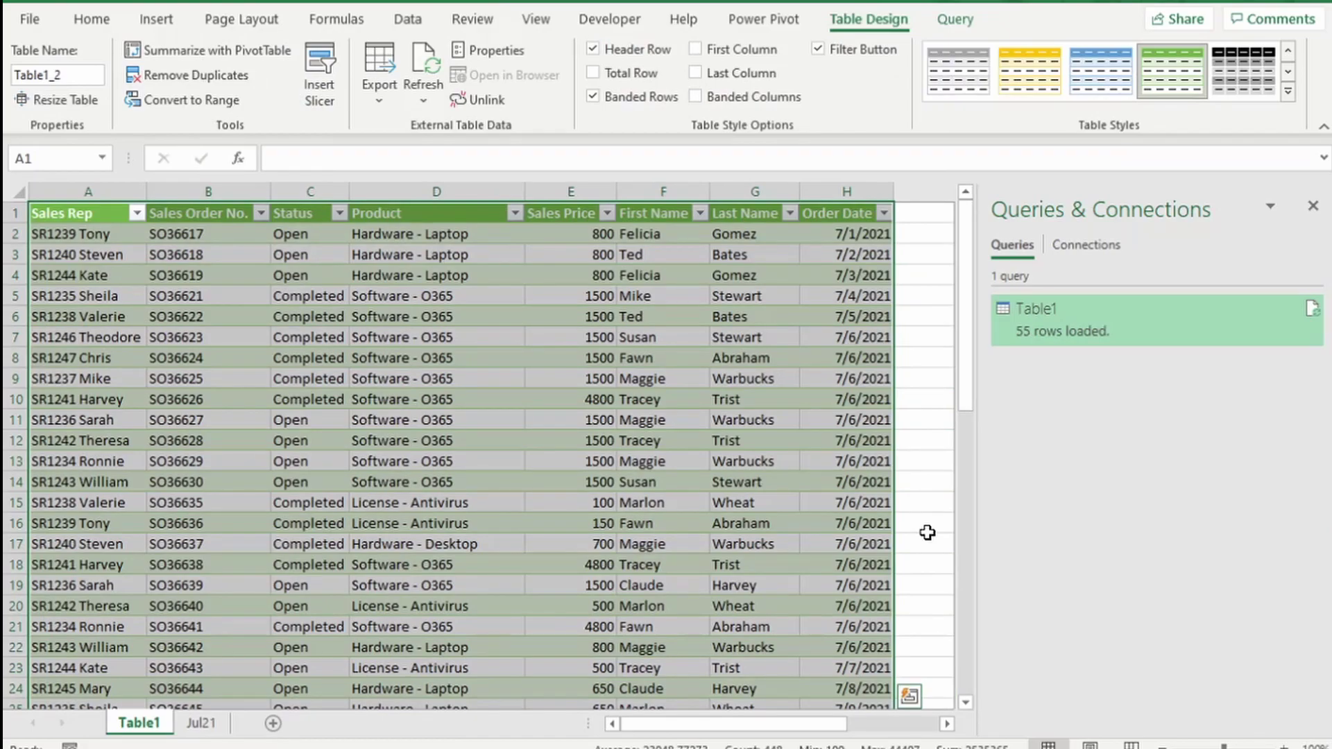
pyautogui.click(665, 216)
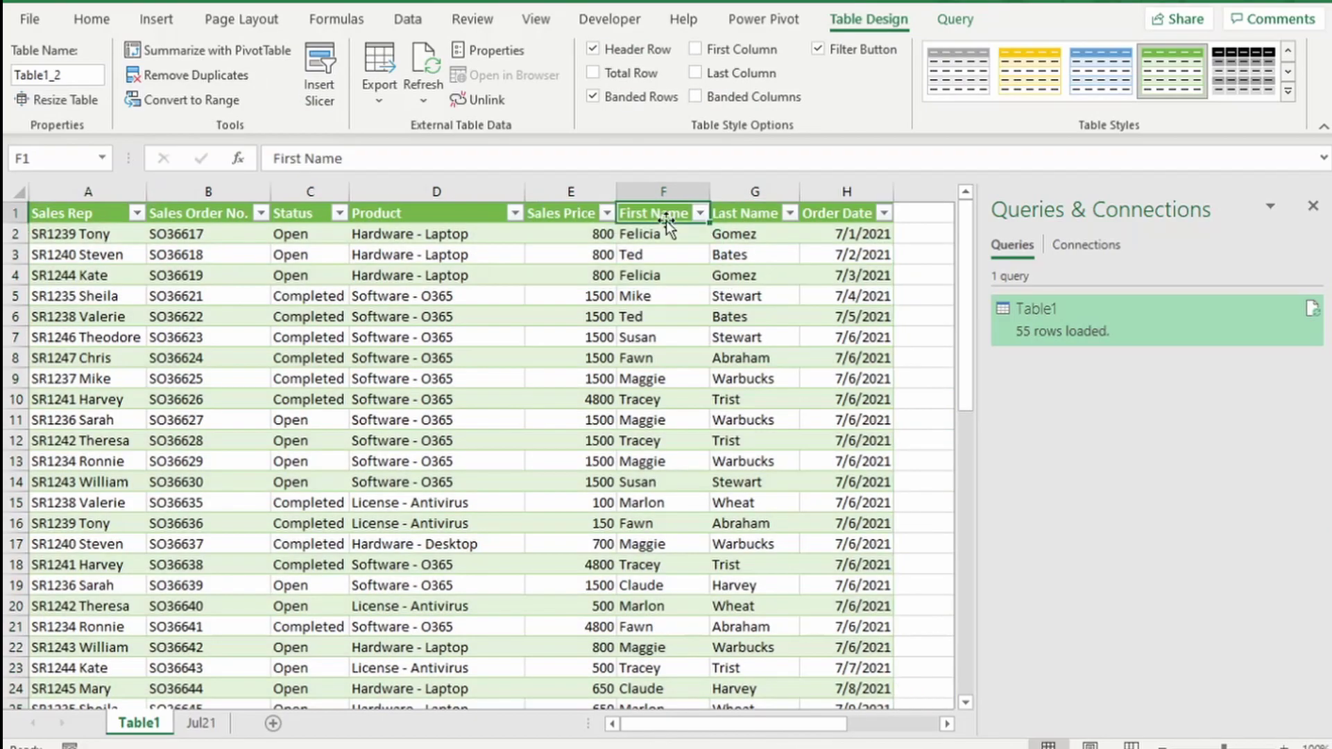
pyautogui.click(727, 217)
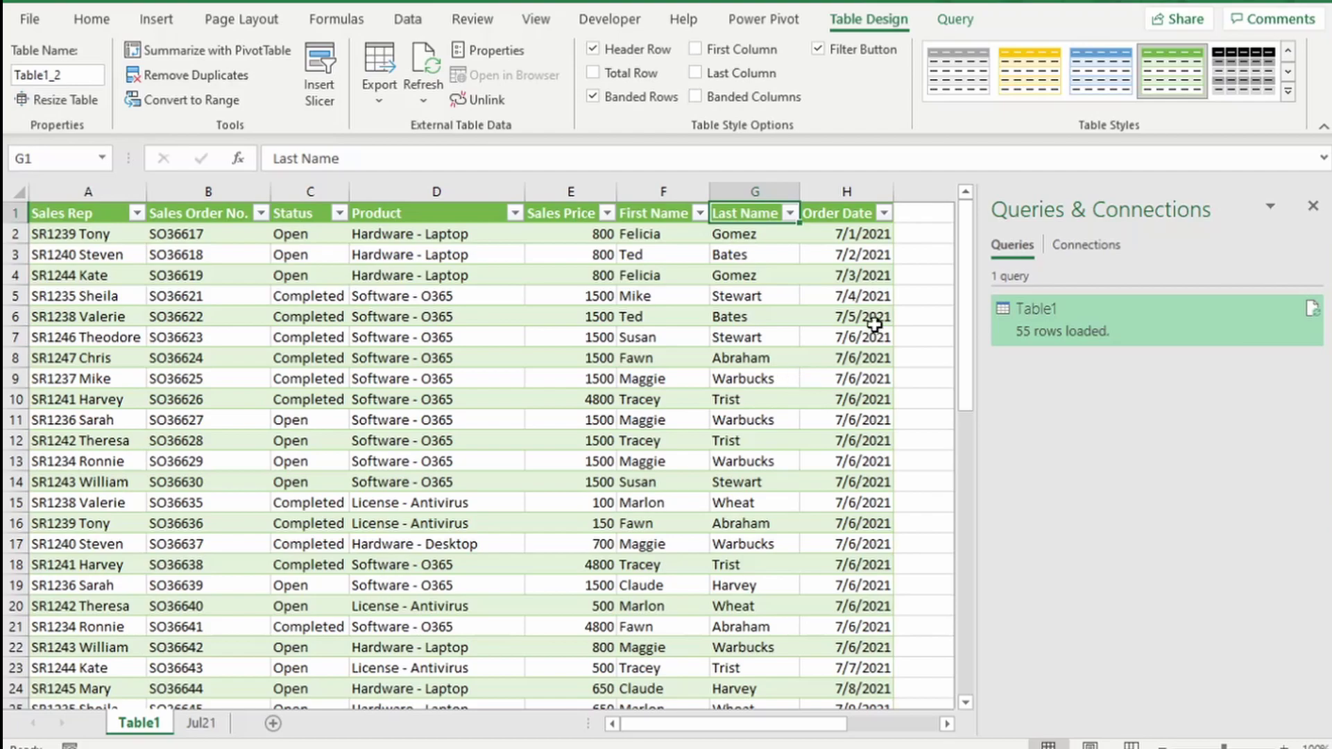
# - In the global query options, set type detection to never detect column types and headers for unstructured sources
pyautogui.doubleClick(1078, 323)
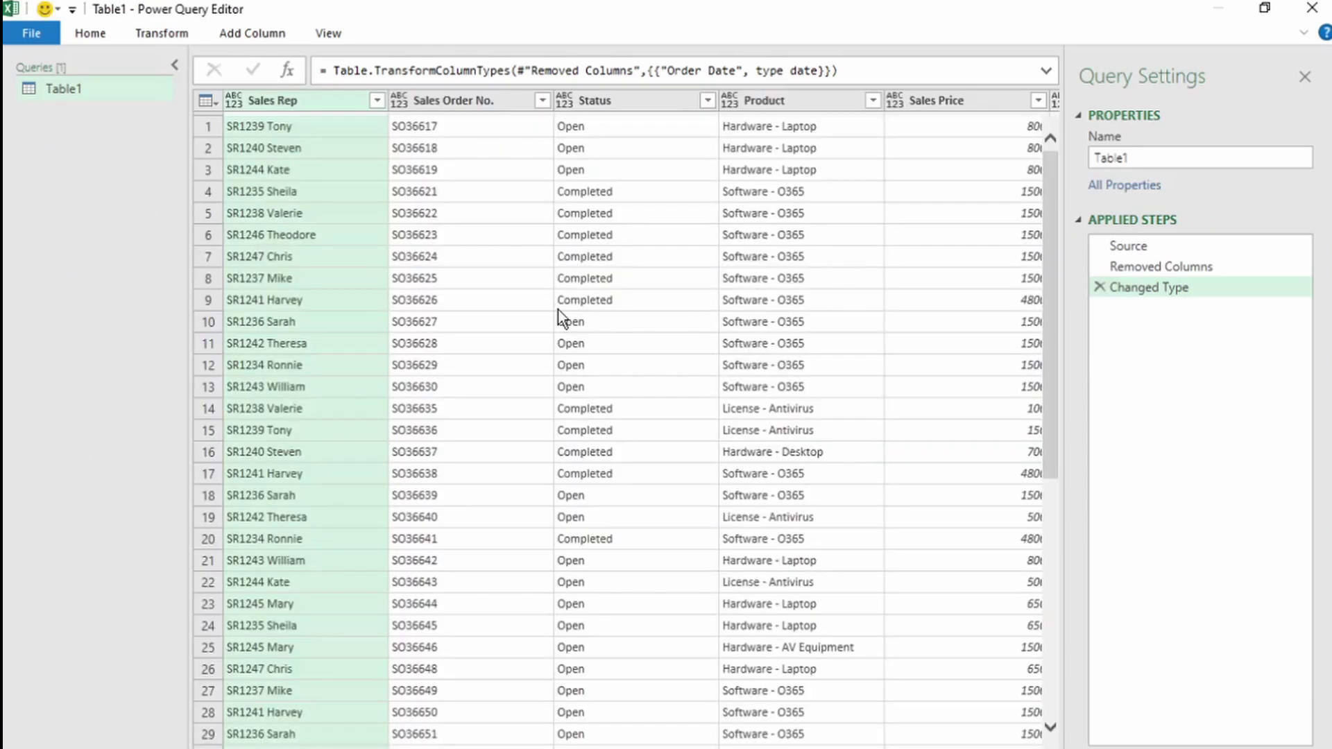
pyautogui.click(36, 33)
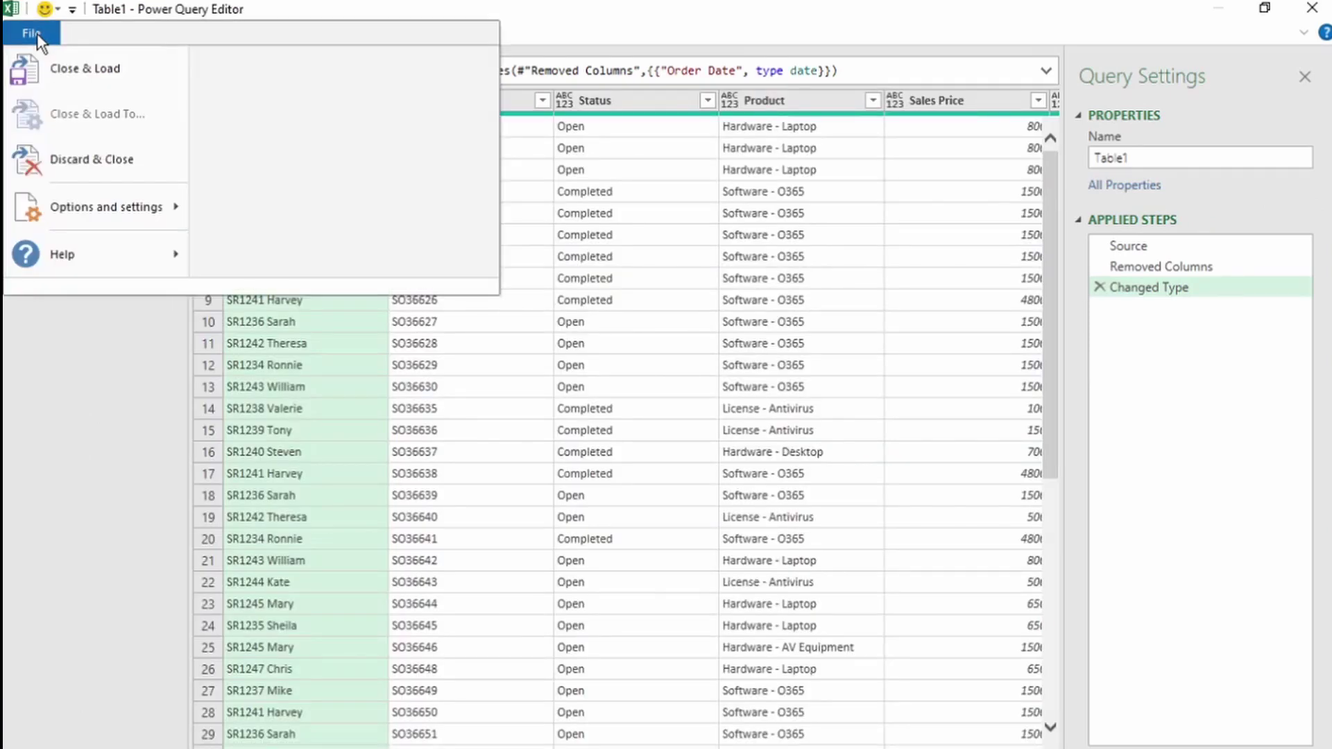
pyautogui.moveTo(152, 210)
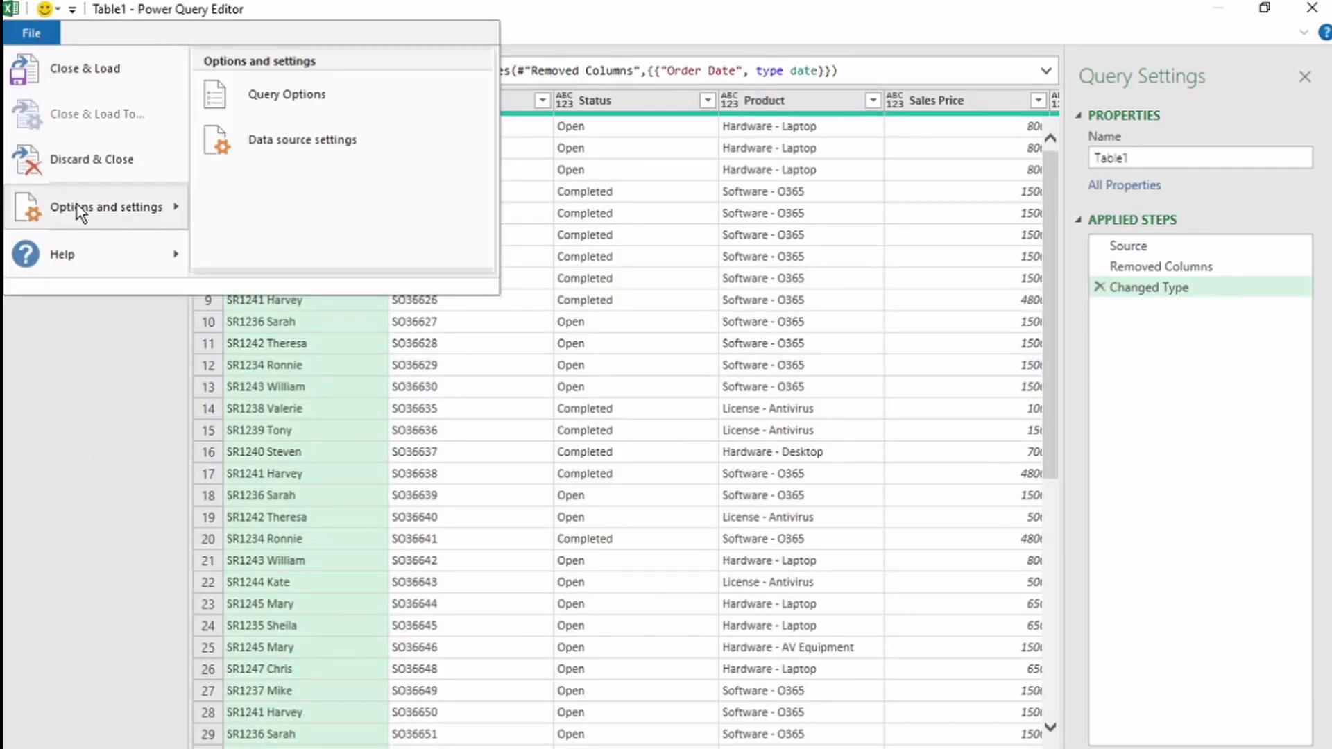
pyautogui.click(281, 110)
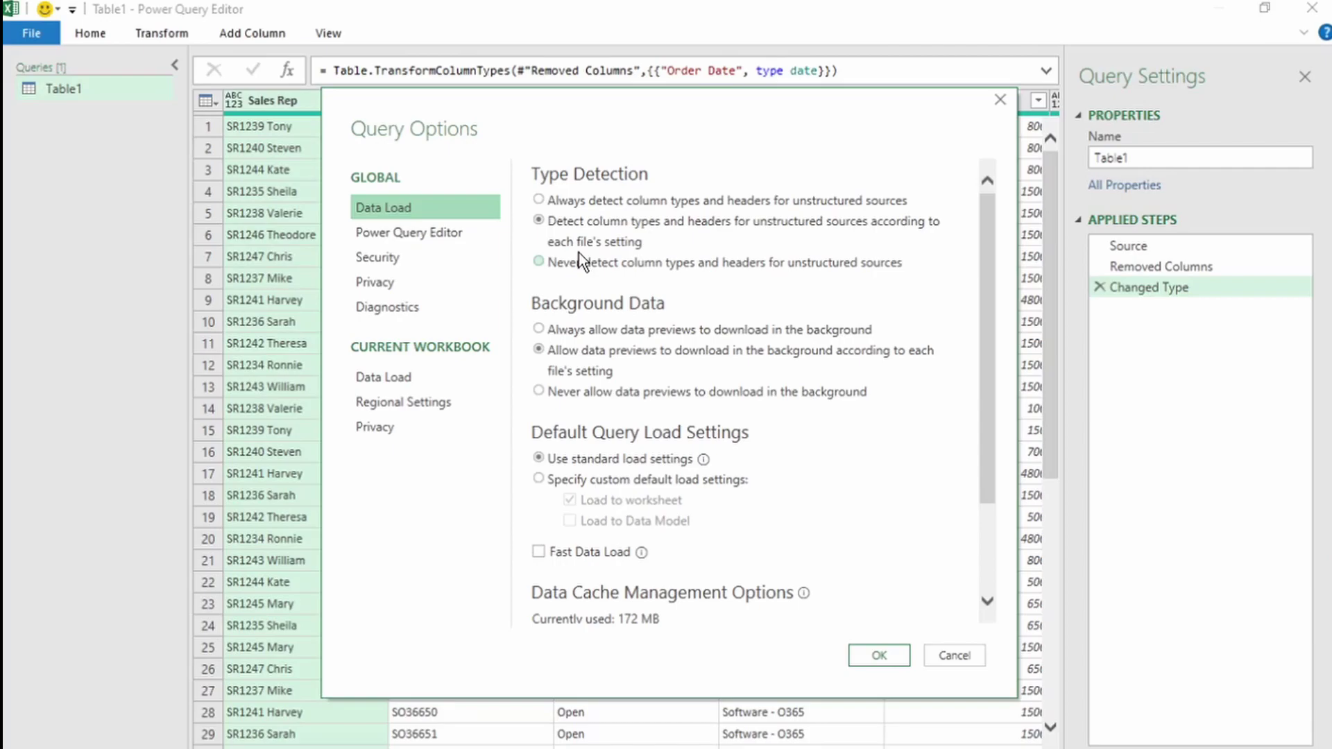
pyautogui.click(539, 262)
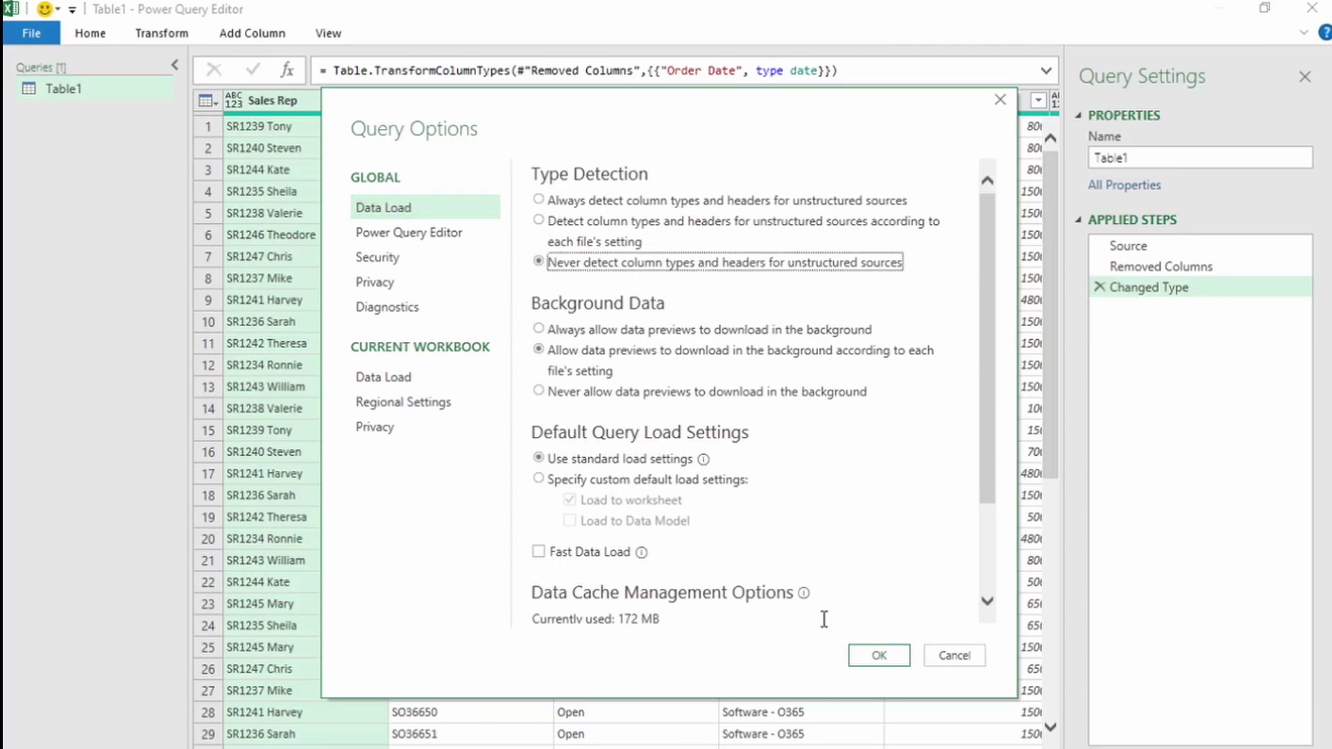
pyautogui.click(859, 660)
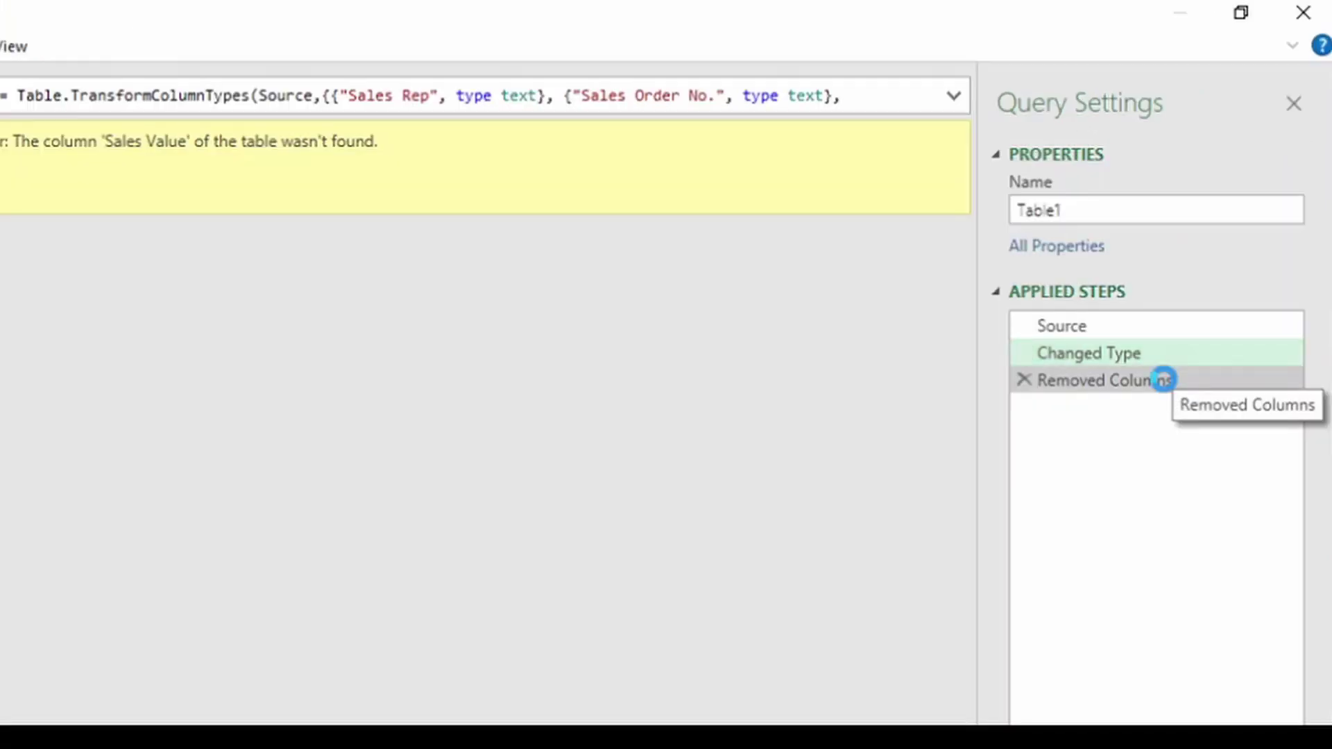
pyautogui.click(1163, 381)
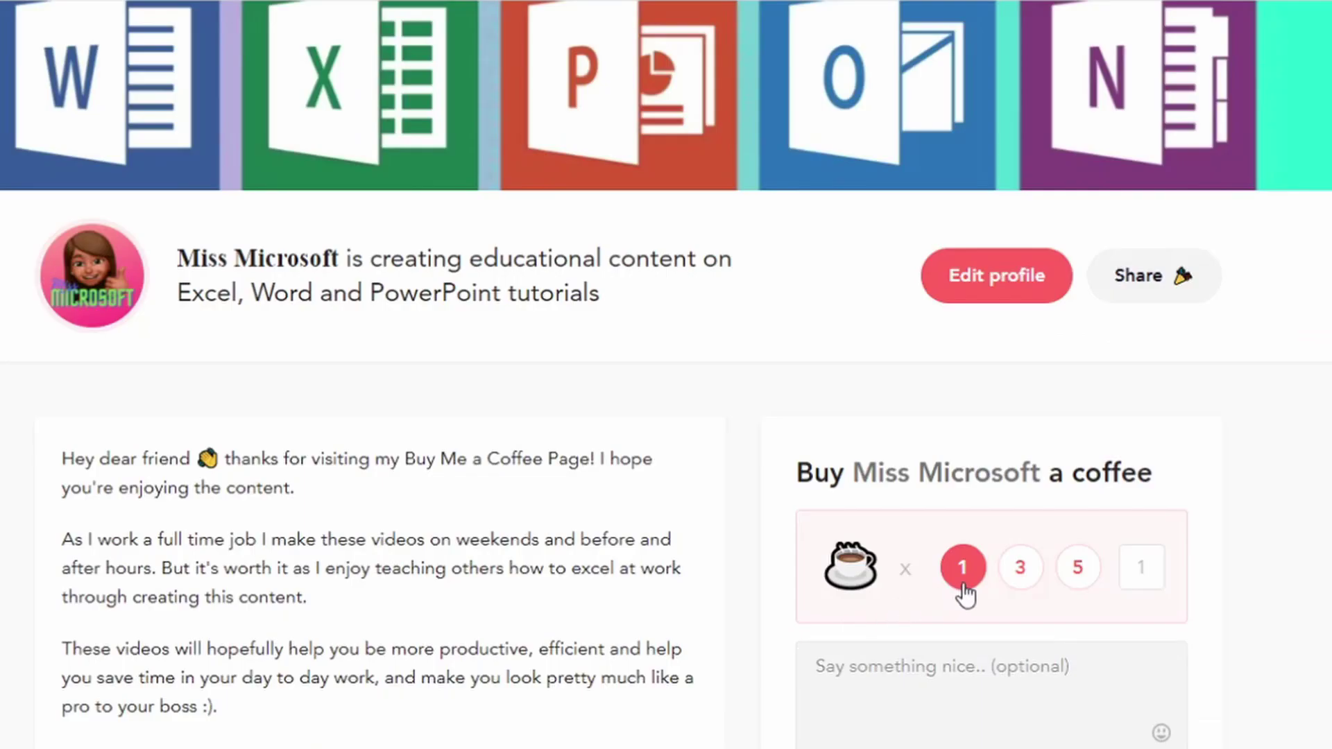
pyautogui.click(1016, 573)
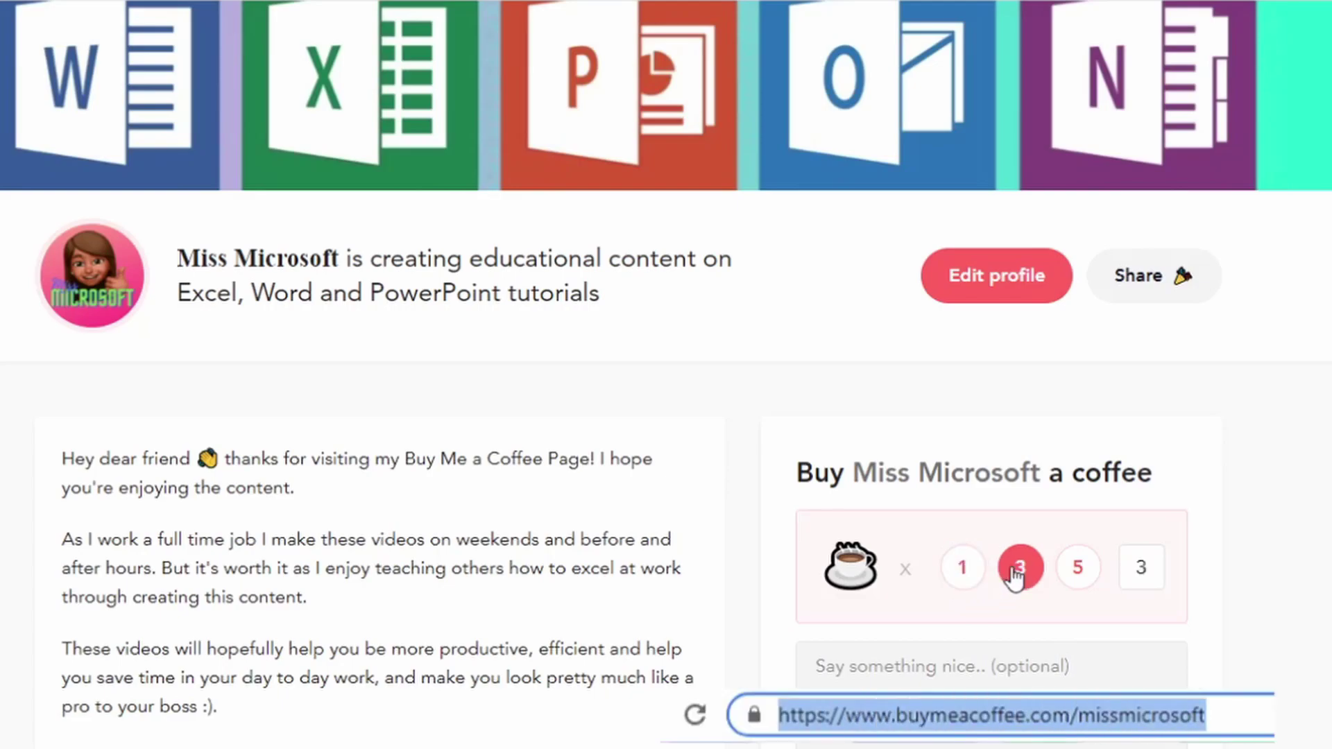
pyautogui.click(1071, 587)
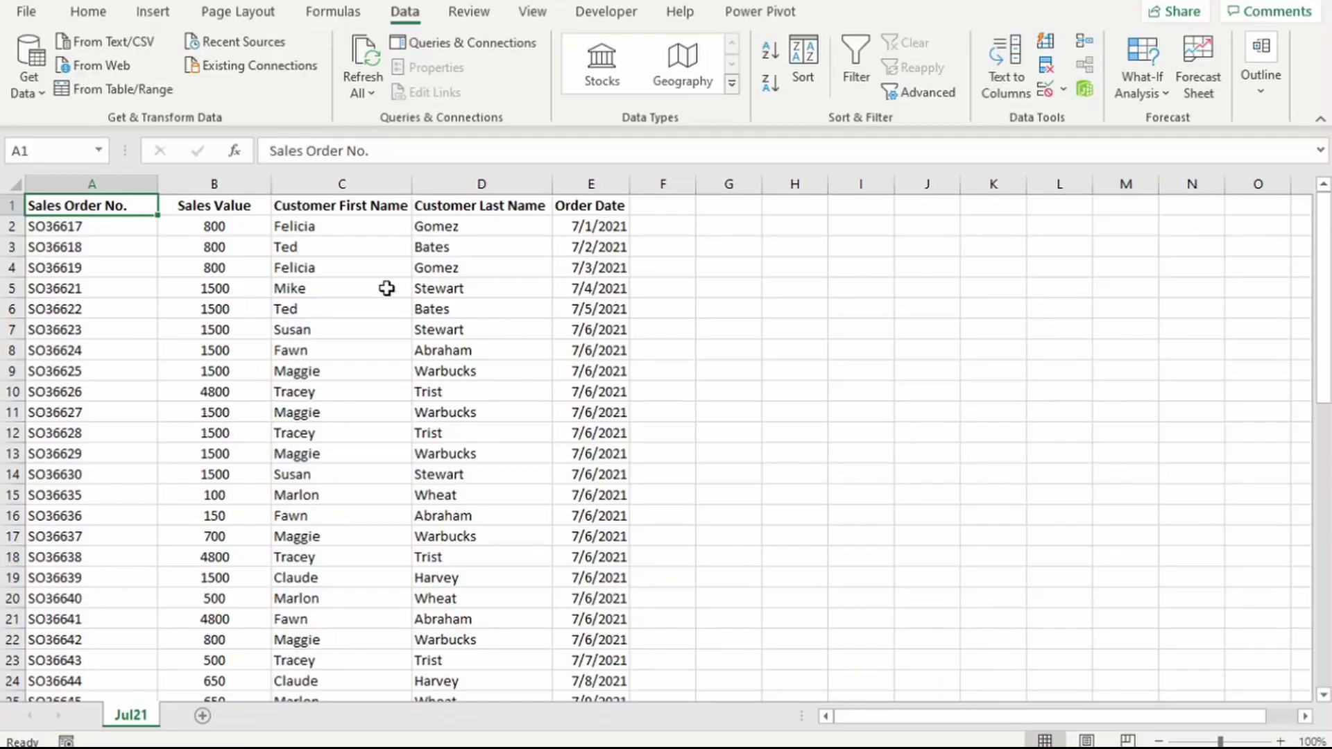
# - Load the Jul21 range A1:E56 with headers into Power Query as a table and delete the Changed Type step
pyautogui.click(110, 97)
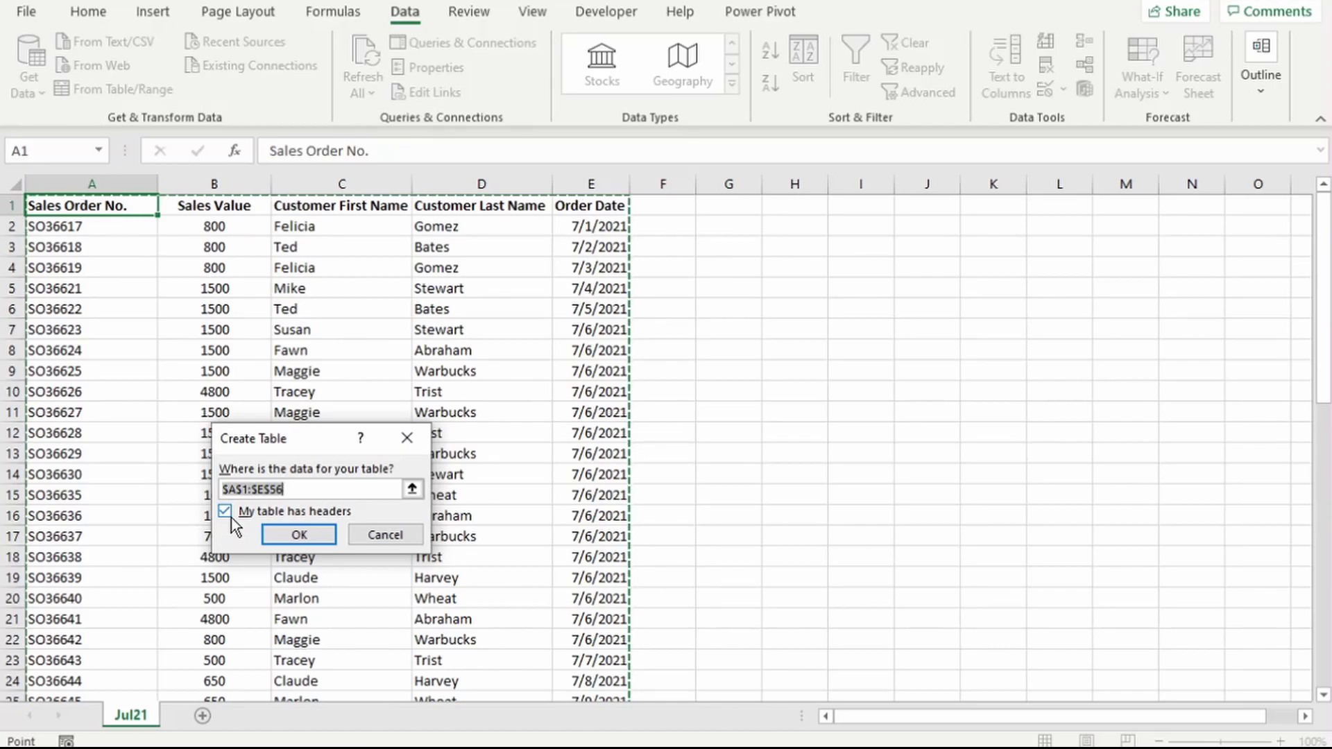
pyautogui.click(285, 540)
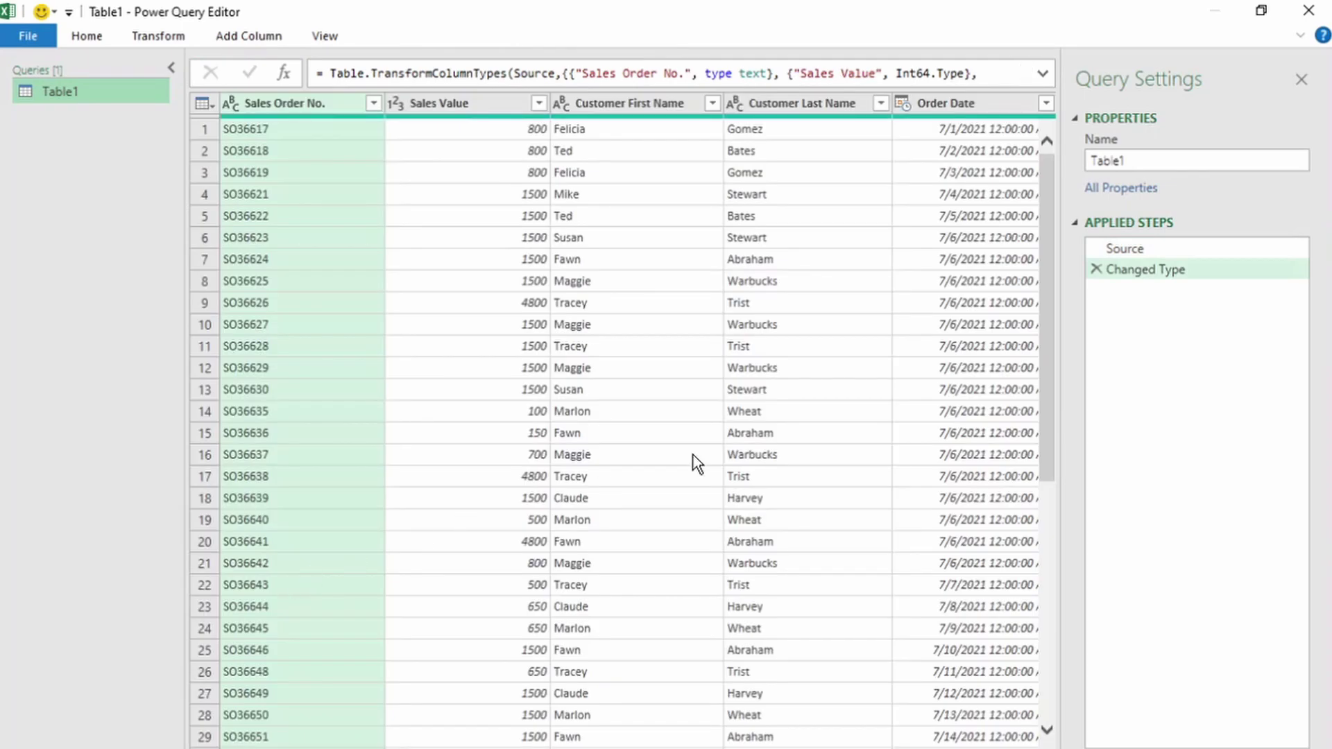
pyautogui.click(1098, 270)
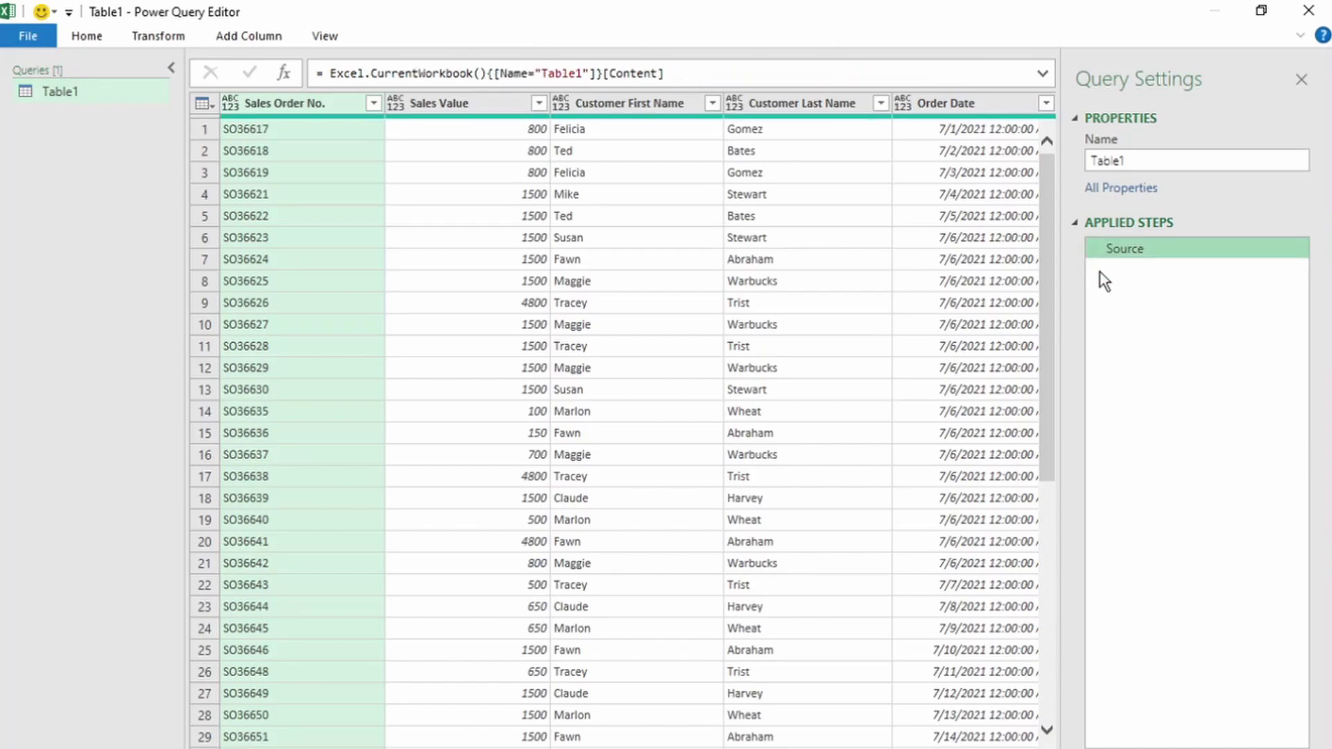
# - Remove the Sales Order No. and Order Date columns from the query
pyautogui.click(301, 111)
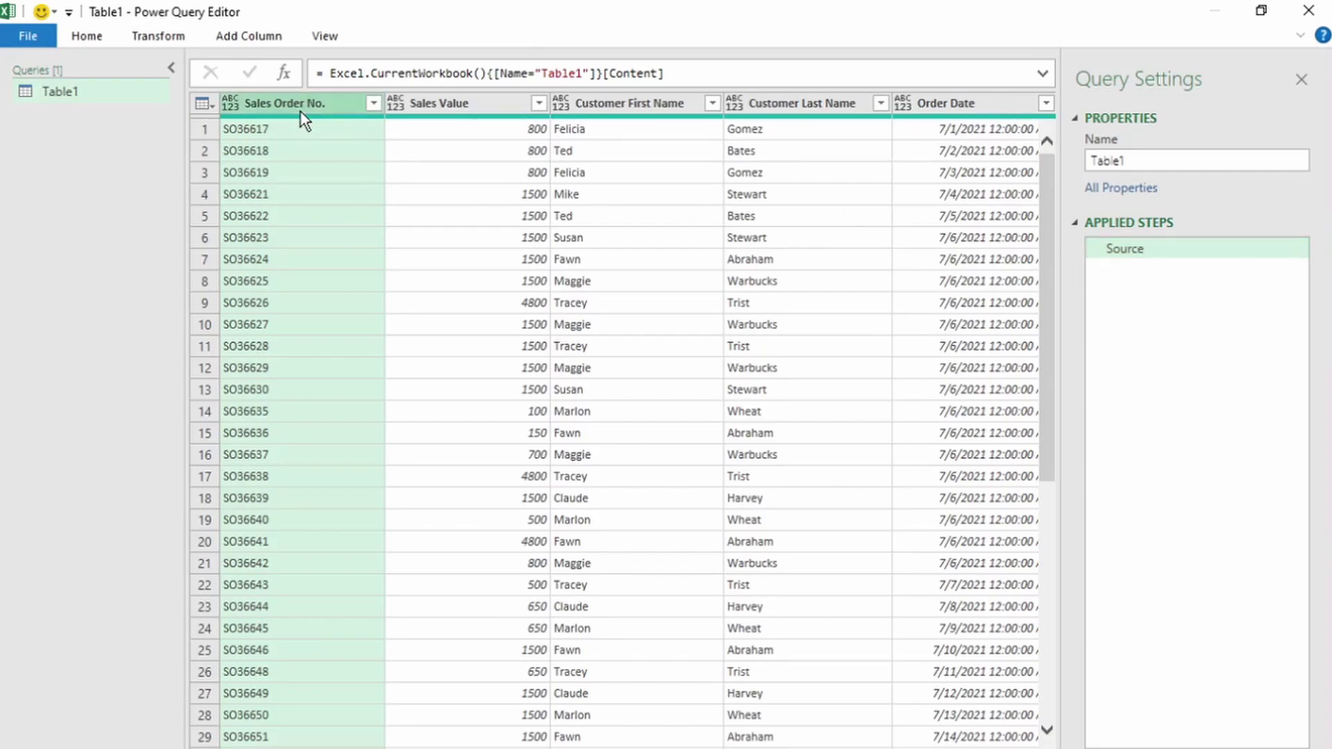
pyautogui.keyDown('ctrl'); pyautogui.click(960, 102); pyautogui.keyUp('ctrl')
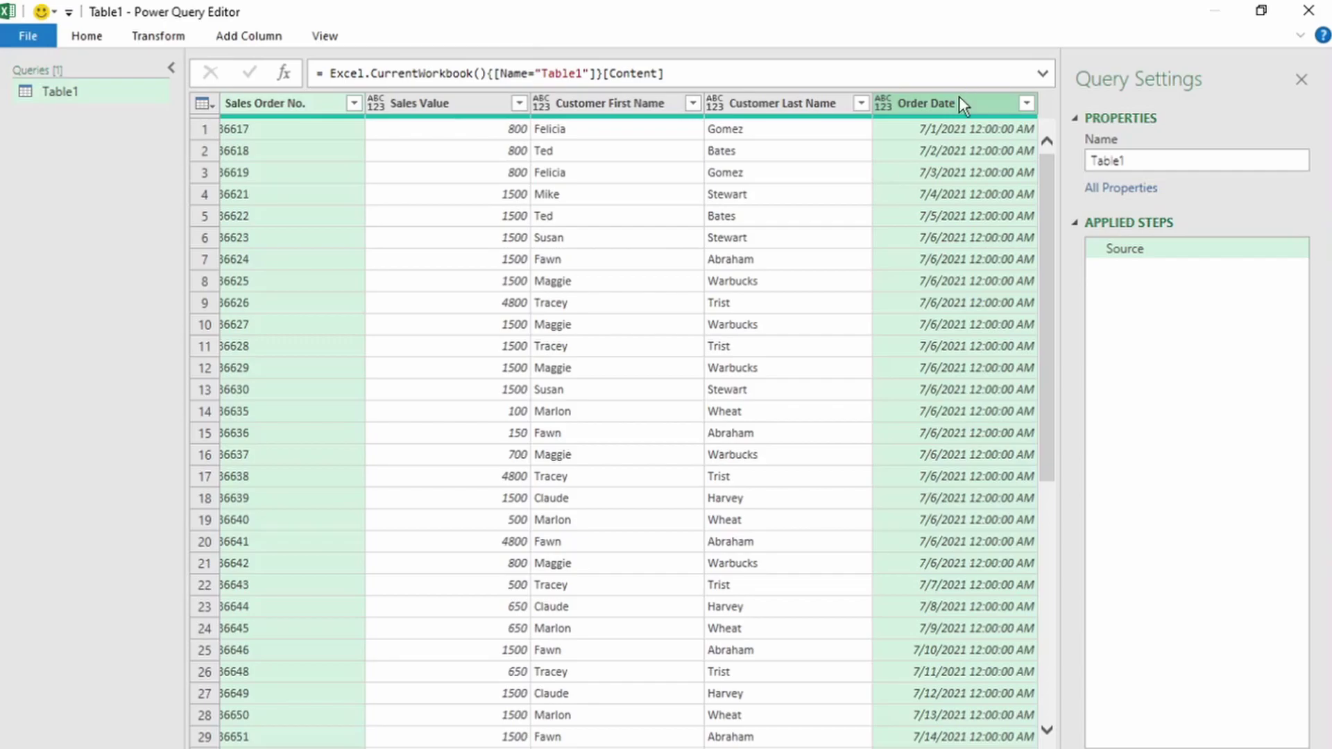
pyautogui.press('Delete')
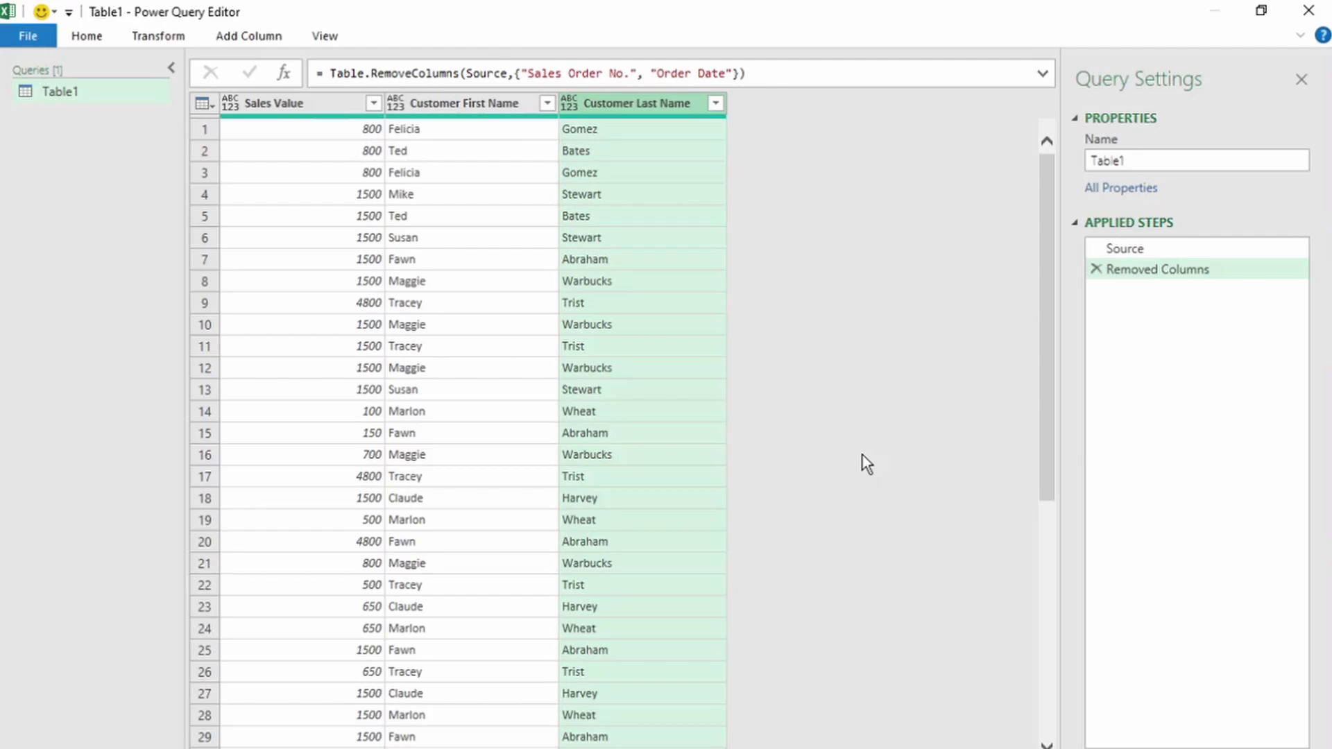
# - Detect the data types of the Sales Value, Customer First Name and Customer Last Name columns, and close and load the query
pyautogui.keyDown('shift'); pyautogui.click(304, 111); pyautogui.keyUp('shift')
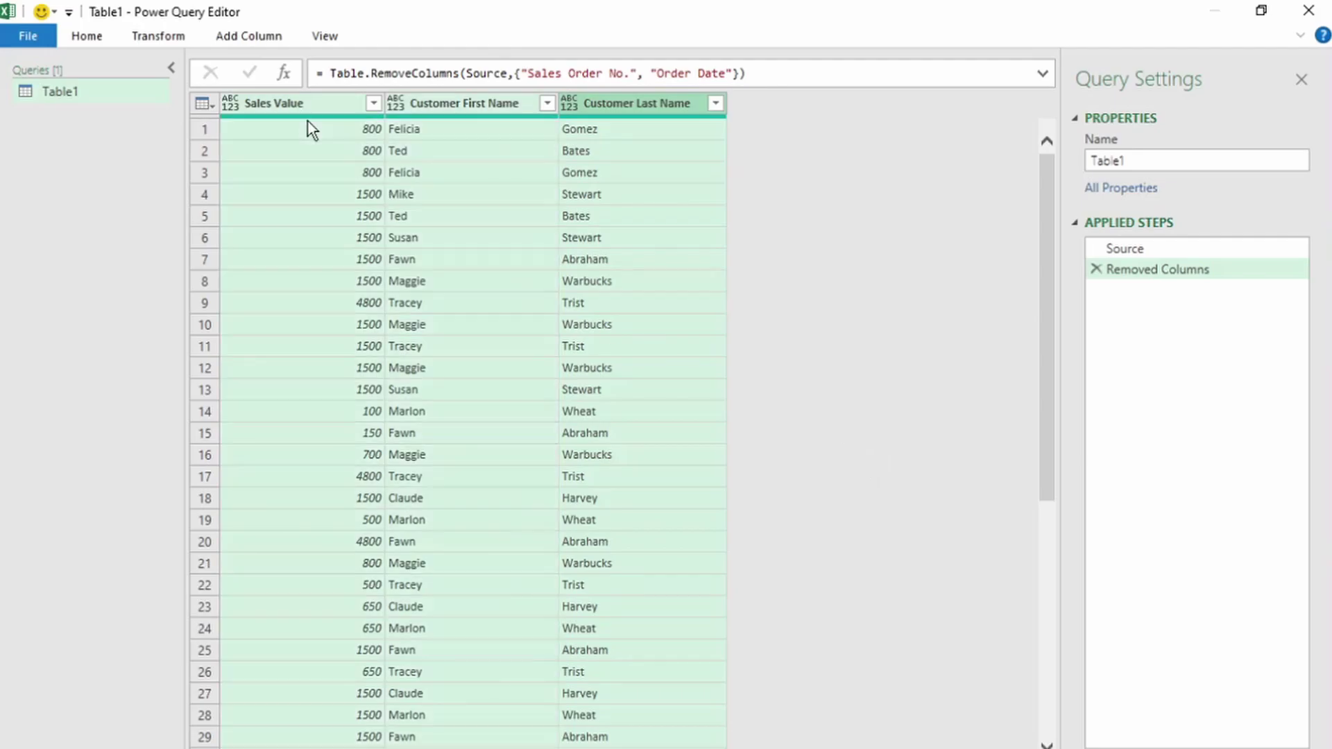
pyautogui.click(165, 41)
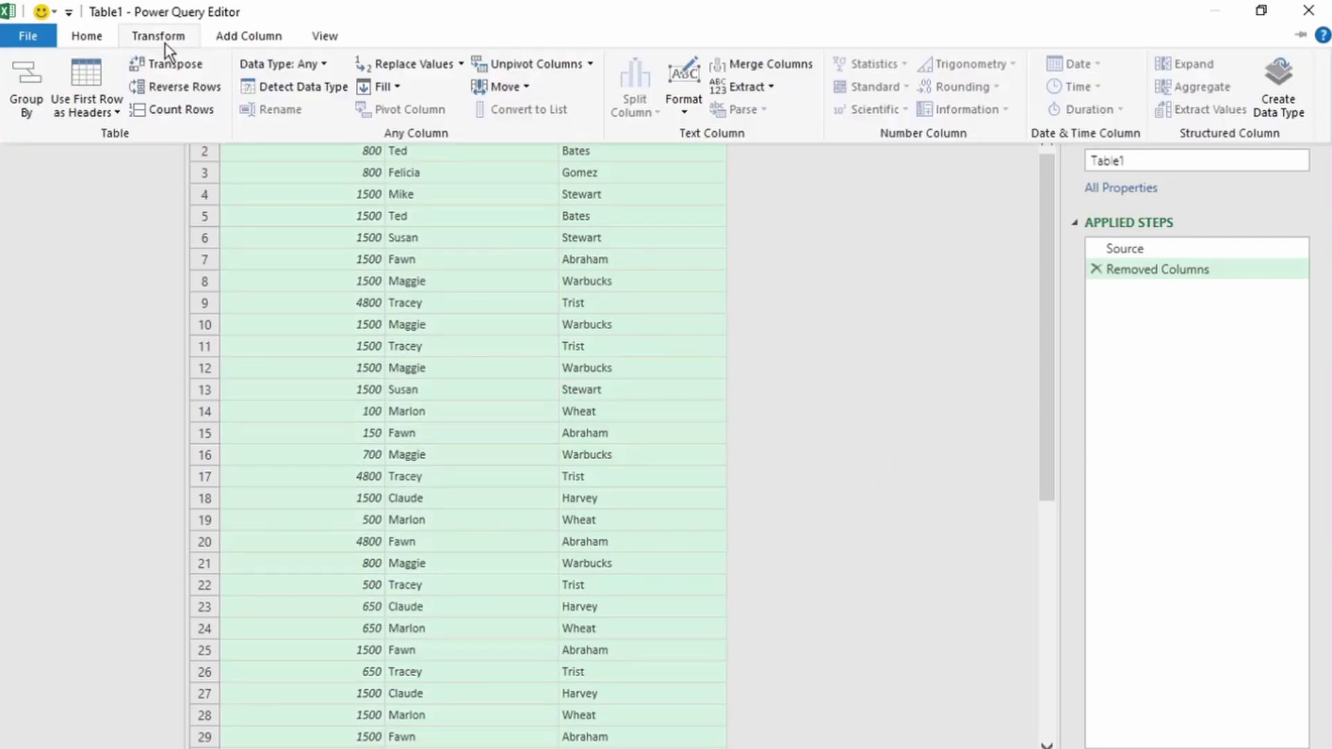
pyautogui.click(277, 93)
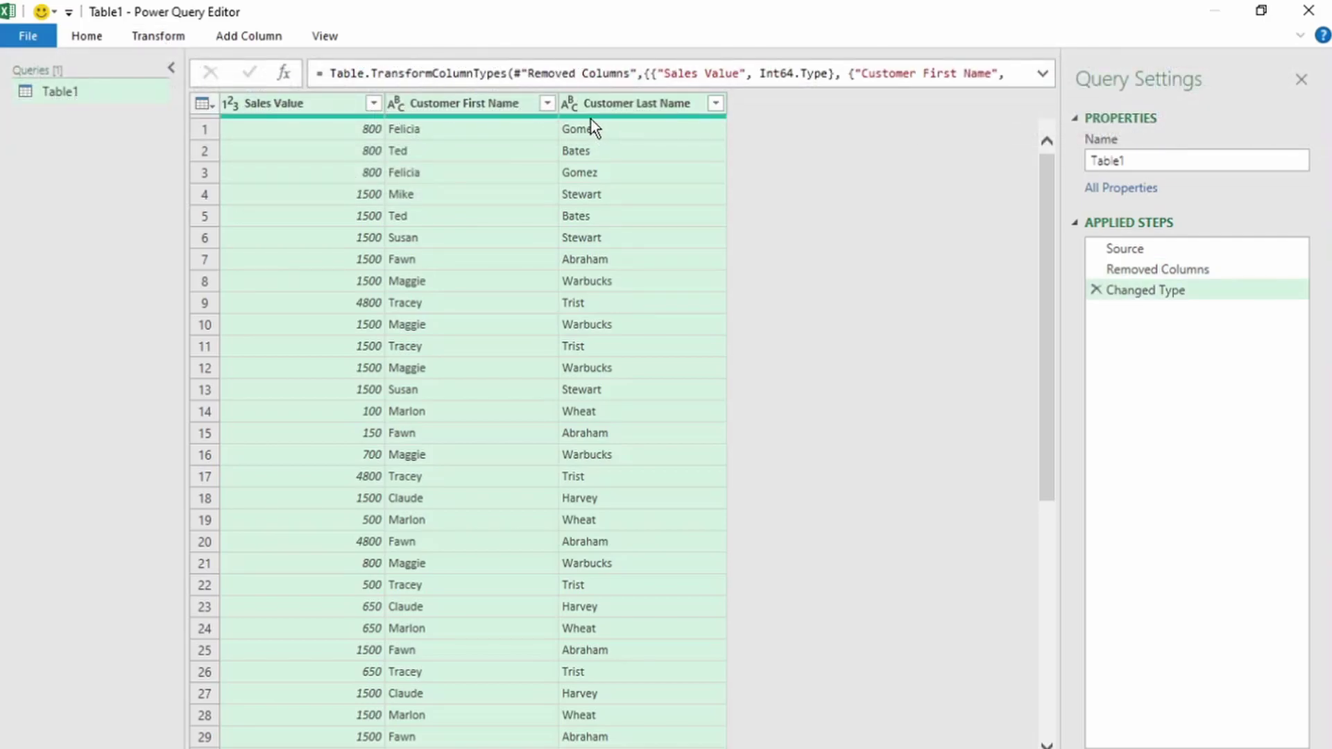
pyautogui.moveTo(590, 119)
pyautogui.click(28, 35)
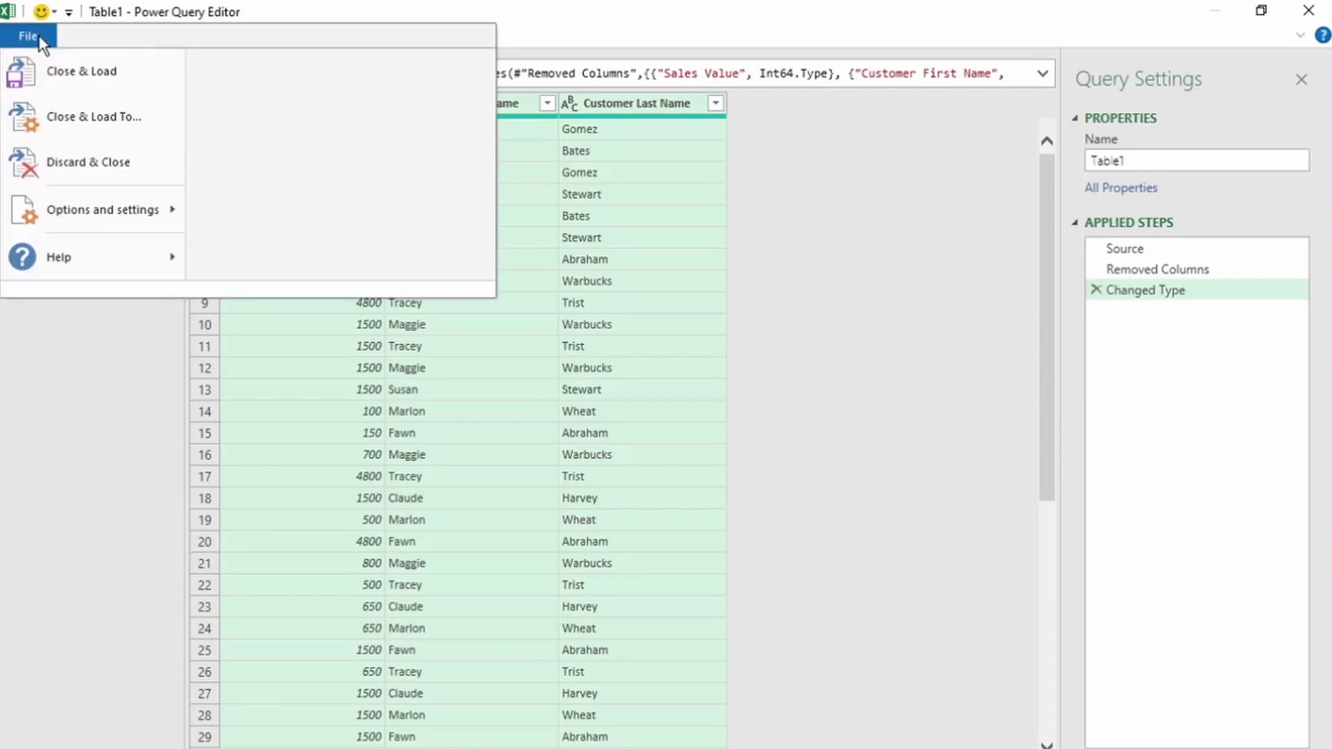
pyautogui.click(72, 76)
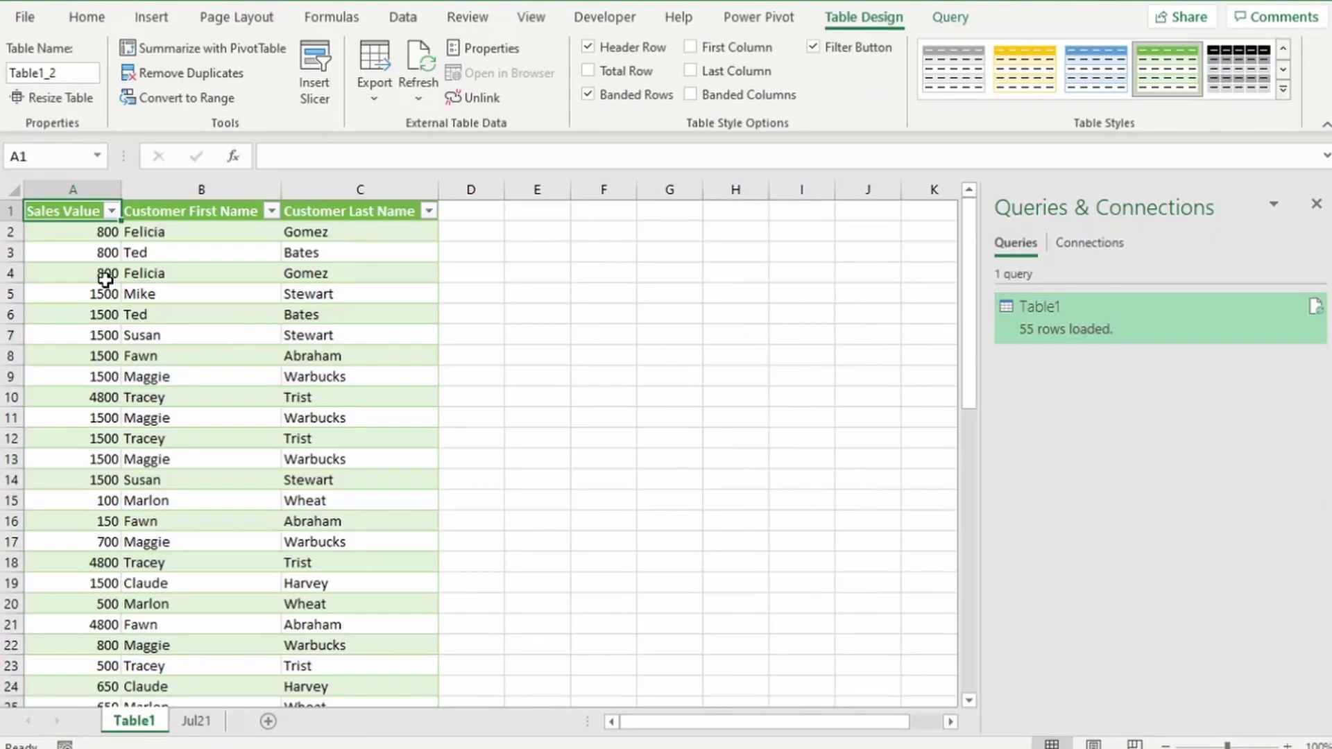
# - On the Jul21 sheet, rename the Sales Order No. header in cell A1 to Order No
pyautogui.click(208, 728)
pyautogui.click(96, 210)
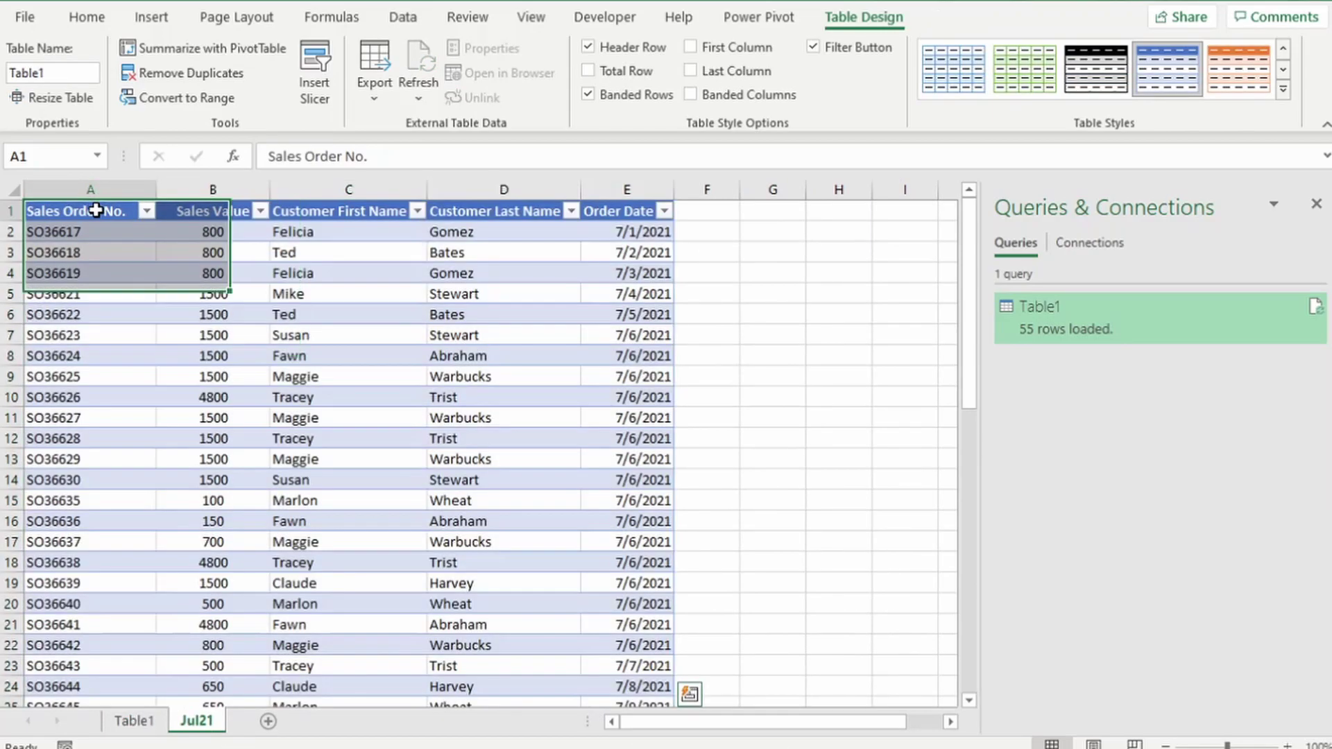
pyautogui.click(307, 156)
pyautogui.moveTo(307, 155); pyautogui.dragTo(250, 161)
pyautogui.press('BackSpace')
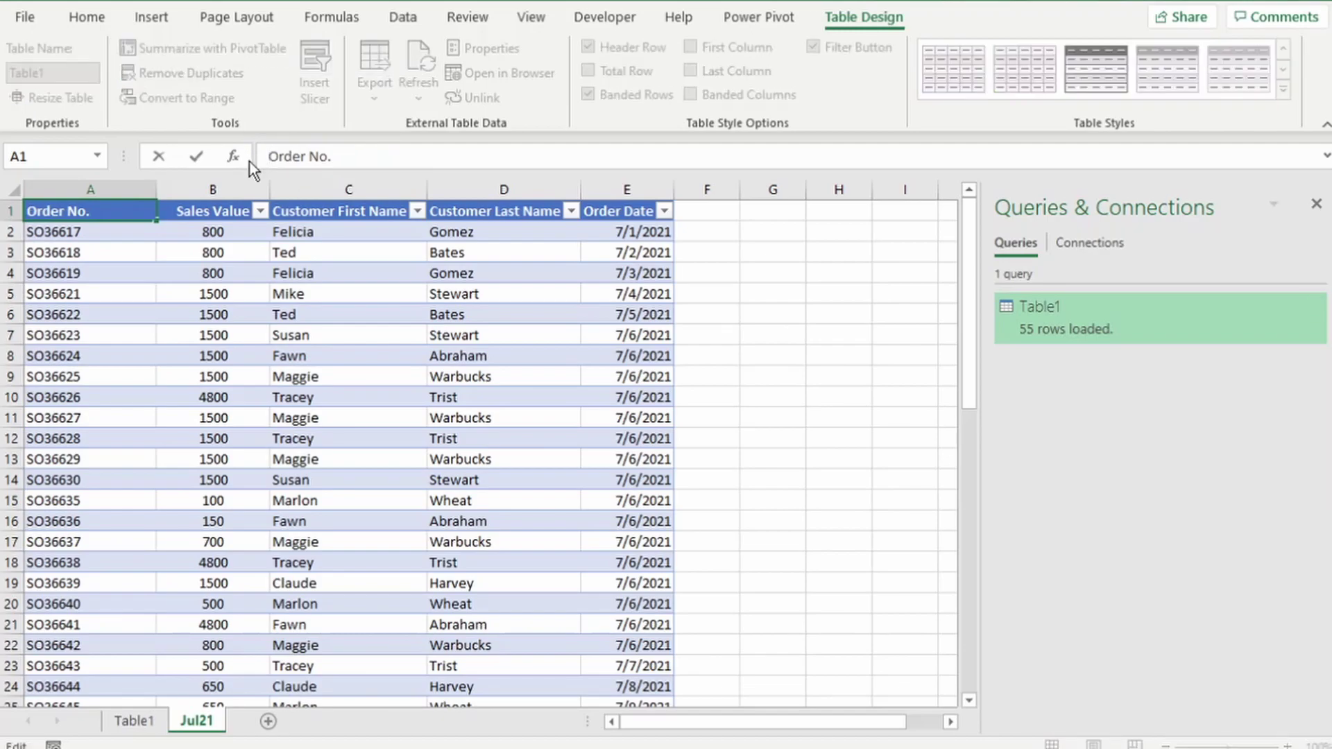
pyautogui.press('Return')
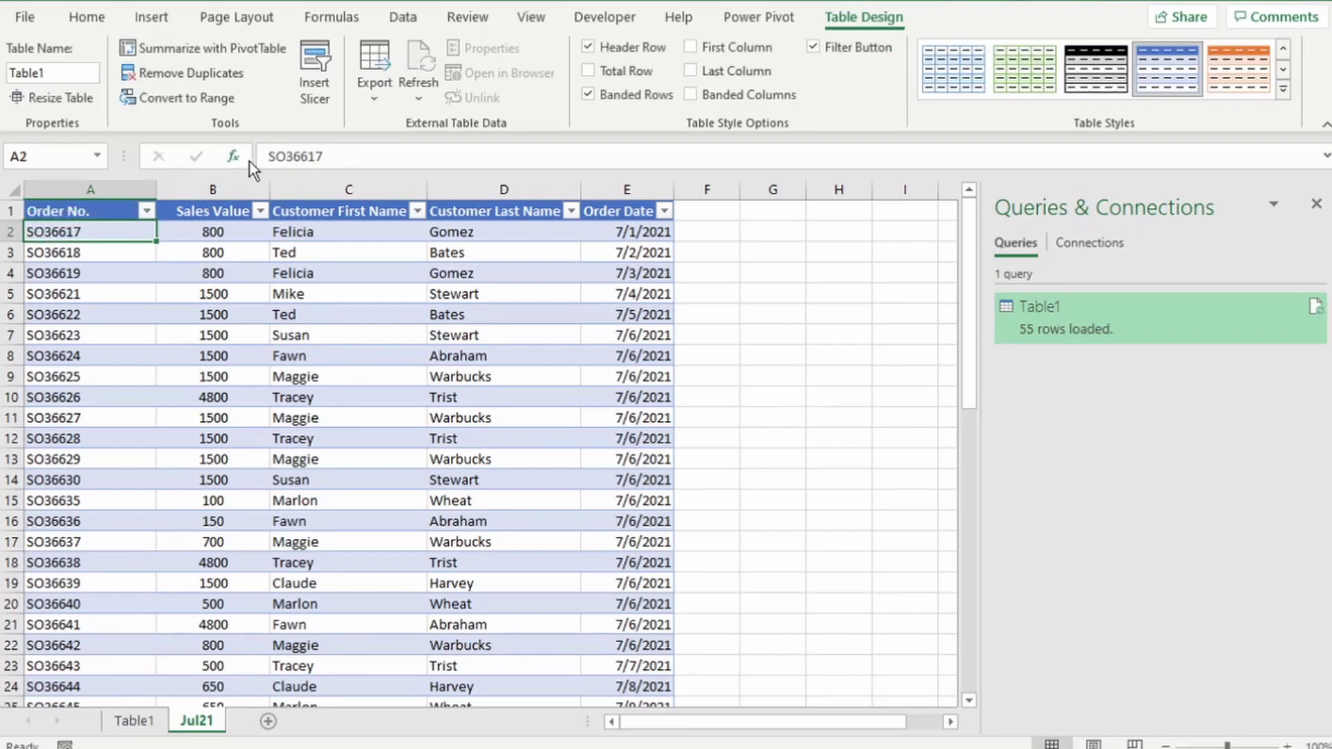
# - Try to refresh the Table1 query against the renamed source header
pyautogui.click(1315, 309)
pyautogui.click(1315, 310)
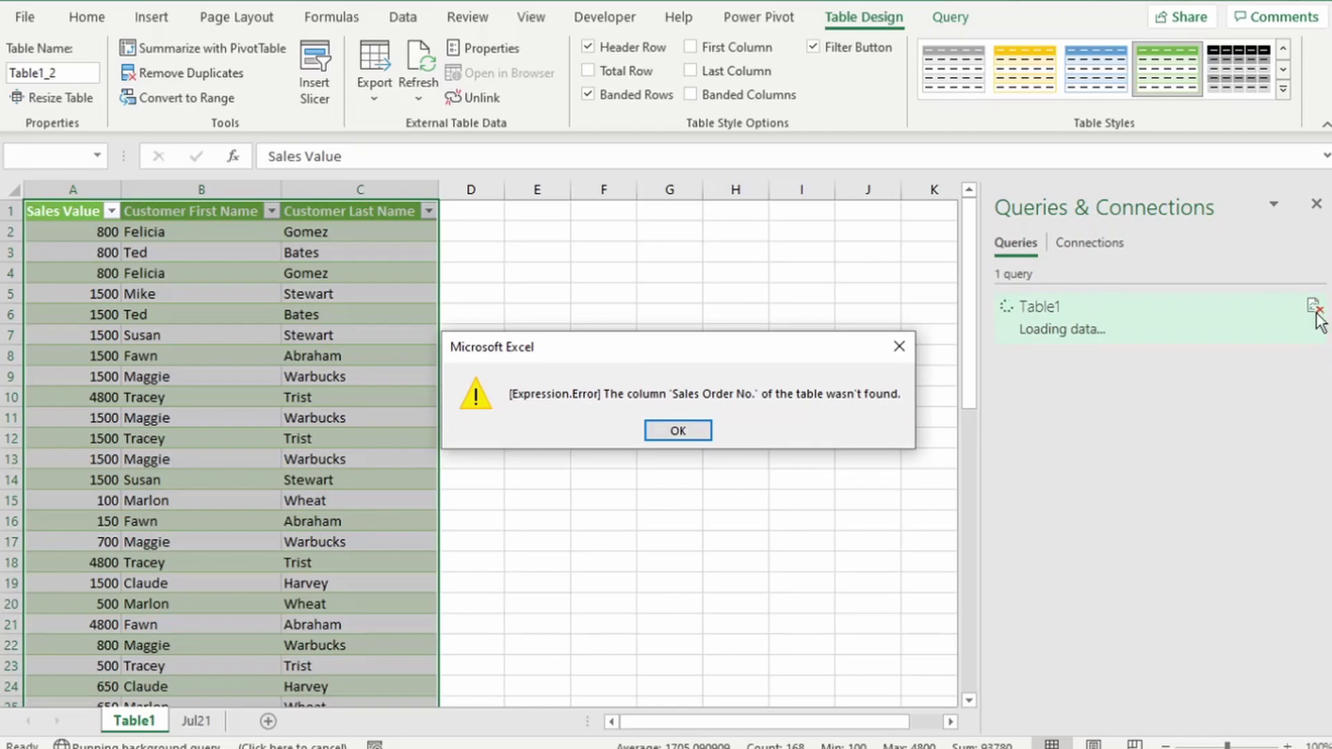
pyautogui.click(700, 431)
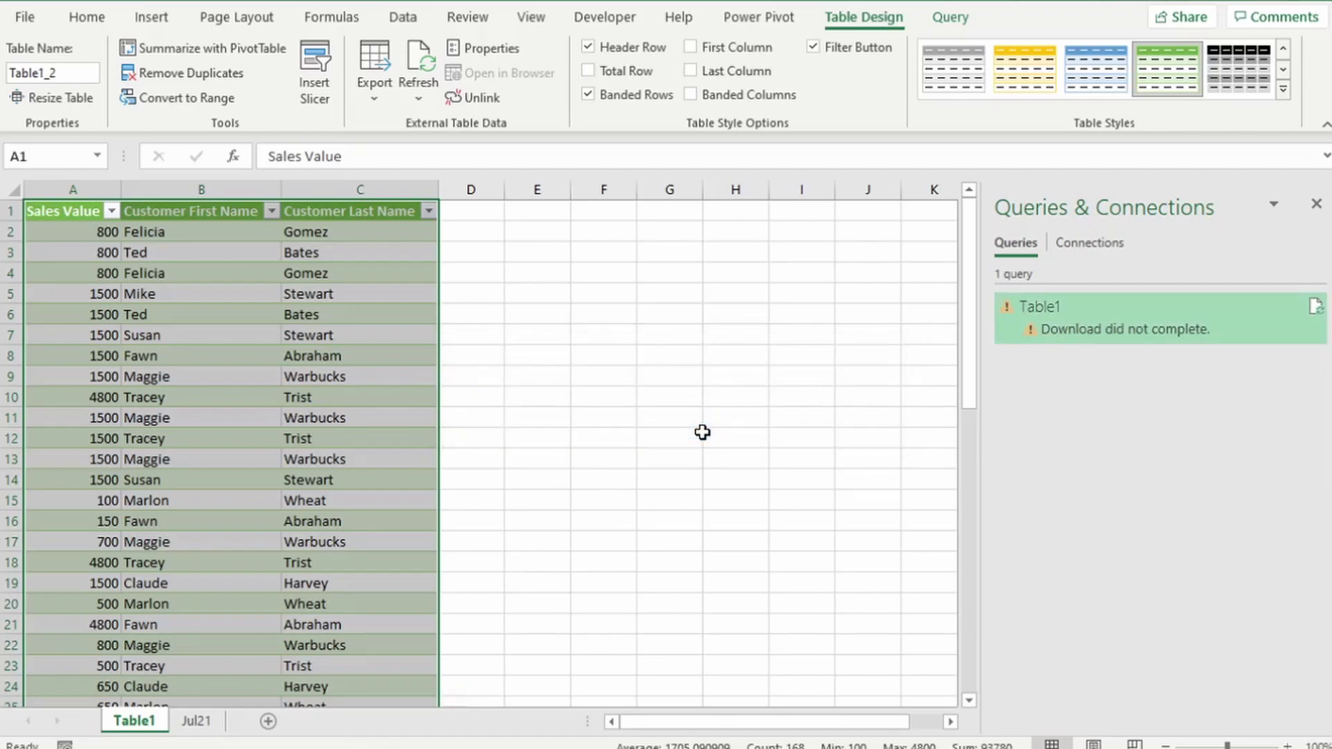
# - Open the Table1 query for editing, trace the error to its originating step, and compare that step's formula with the Source data
pyautogui.doubleClick(1132, 322)
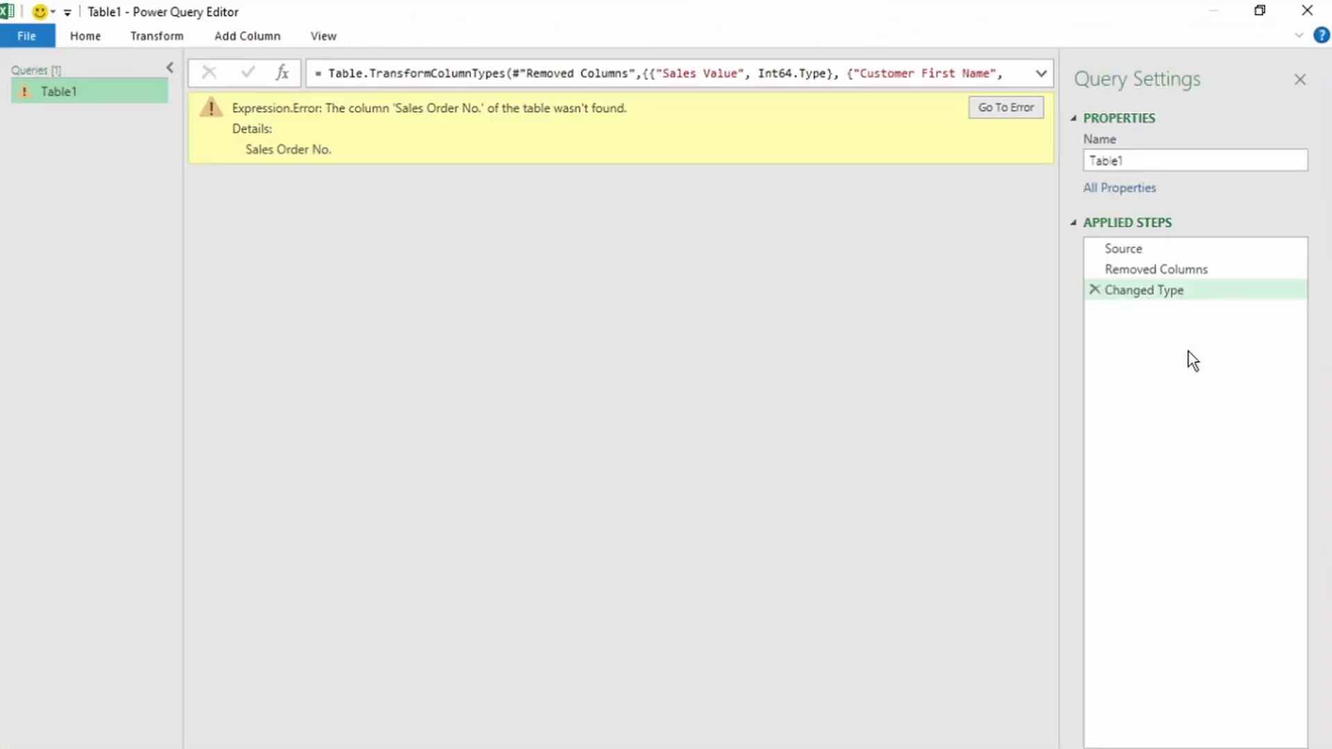
pyautogui.click(1013, 115)
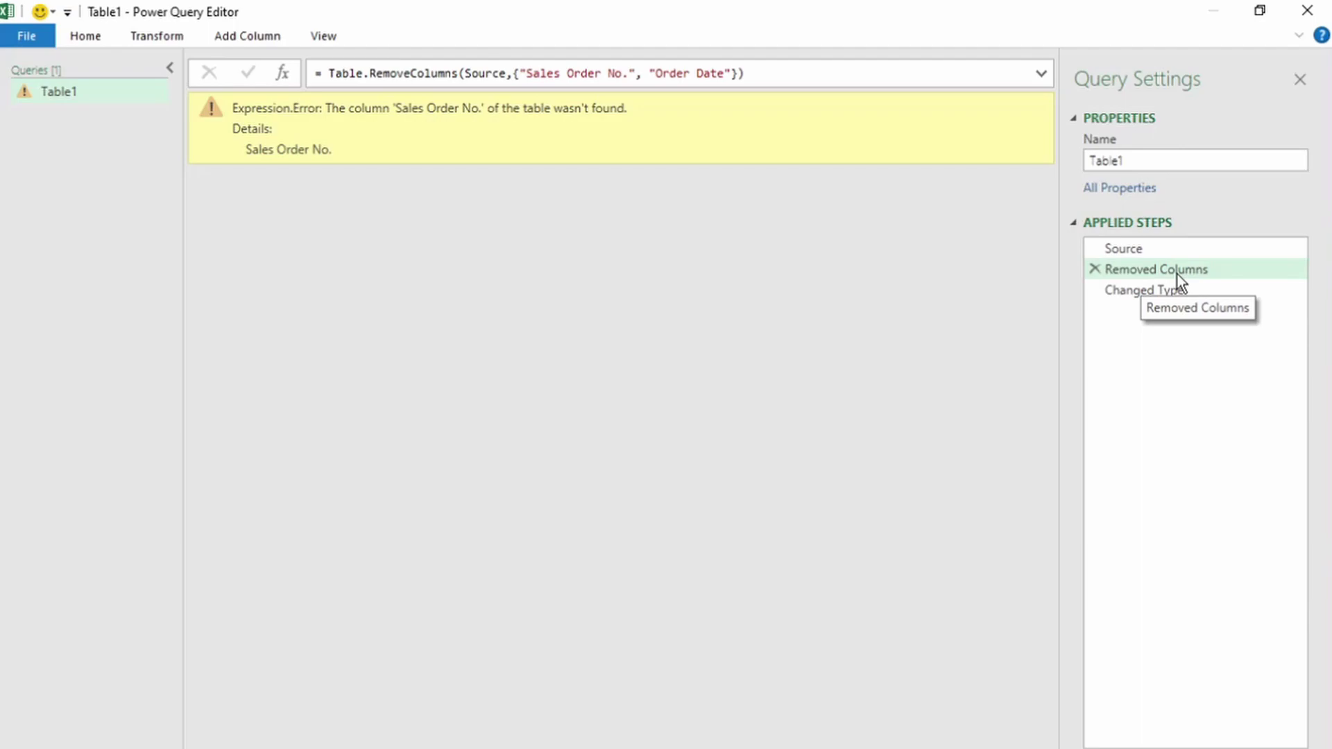
pyautogui.click(1041, 74)
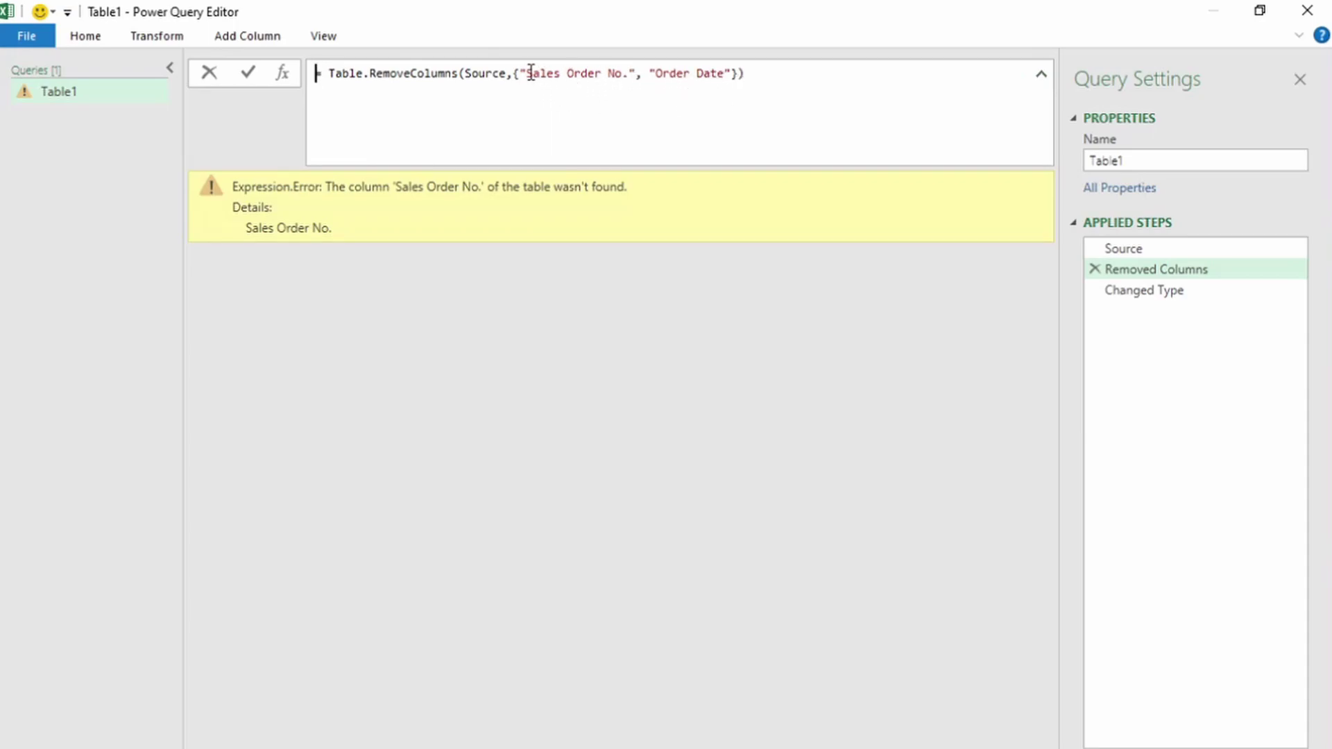
pyautogui.moveTo(530, 72); pyautogui.dragTo(736, 73)
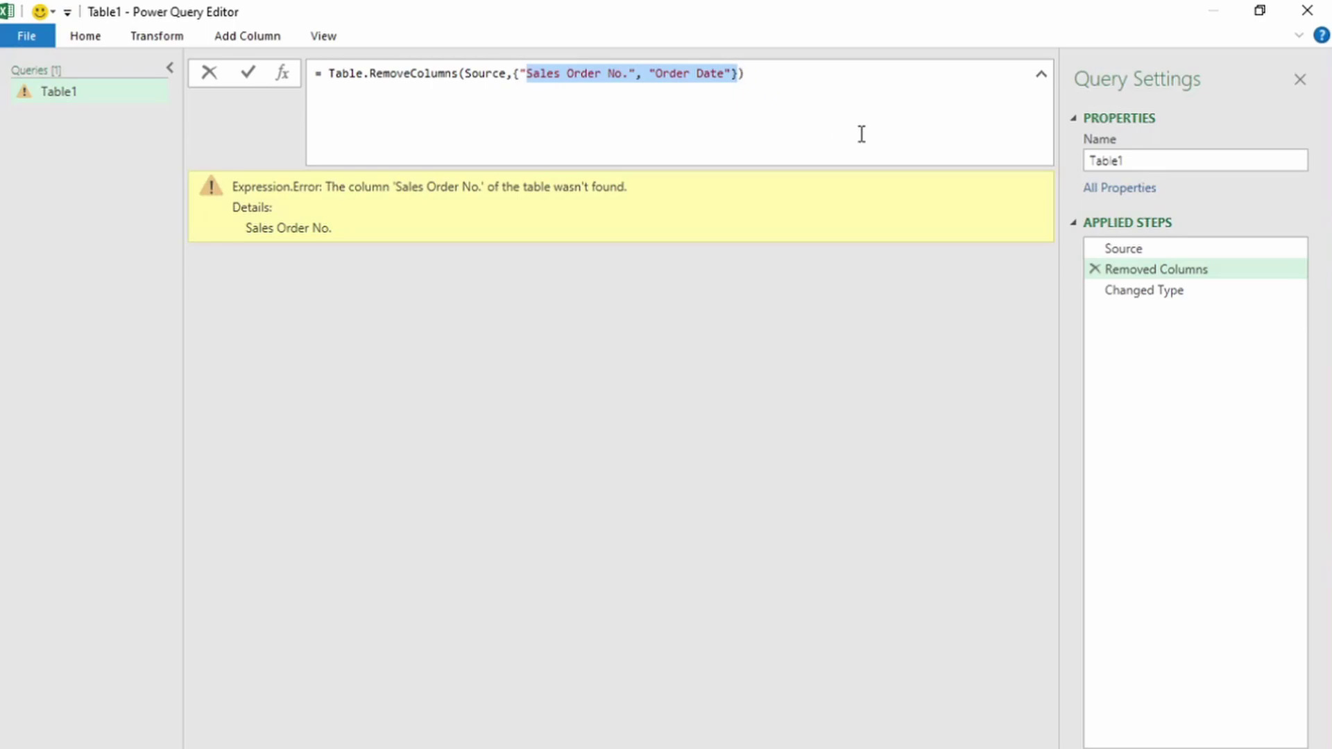
pyautogui.click(1153, 247)
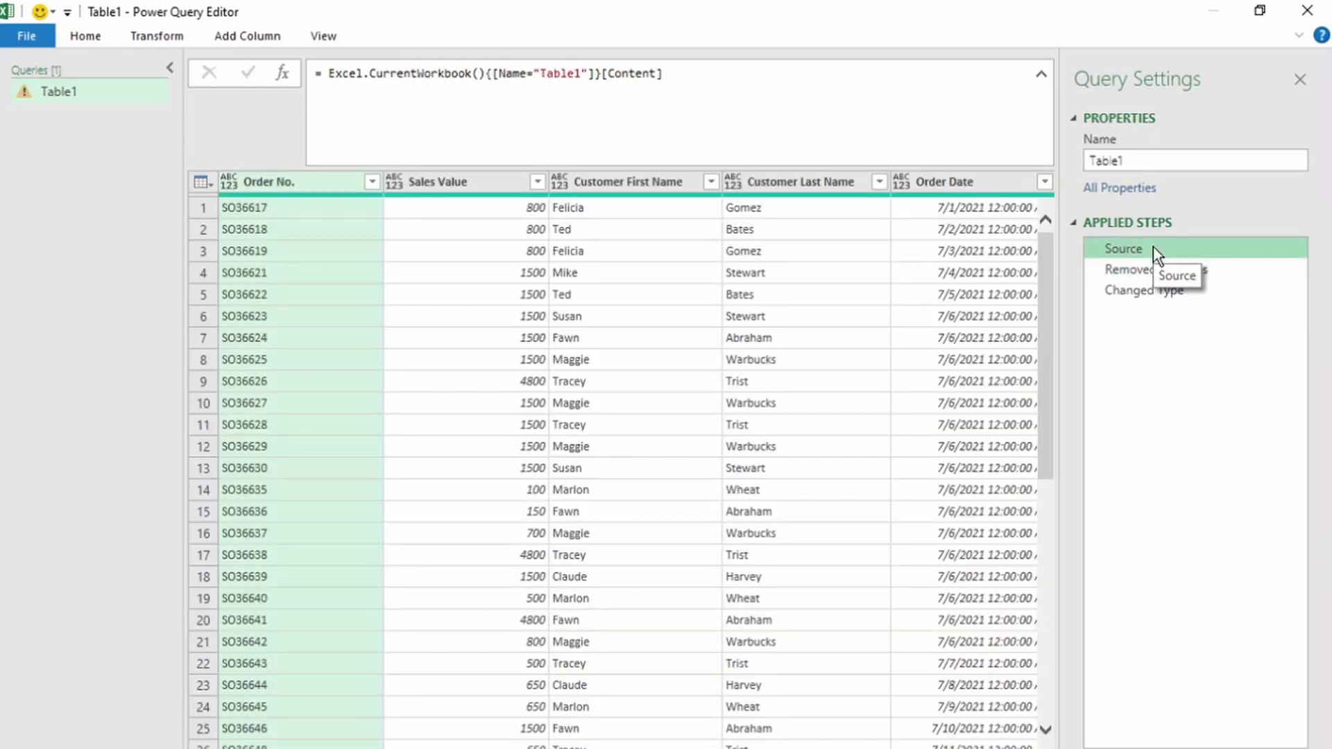
# - Delete the Removed Columns step from the Table1 query
pyautogui.click(1147, 272)
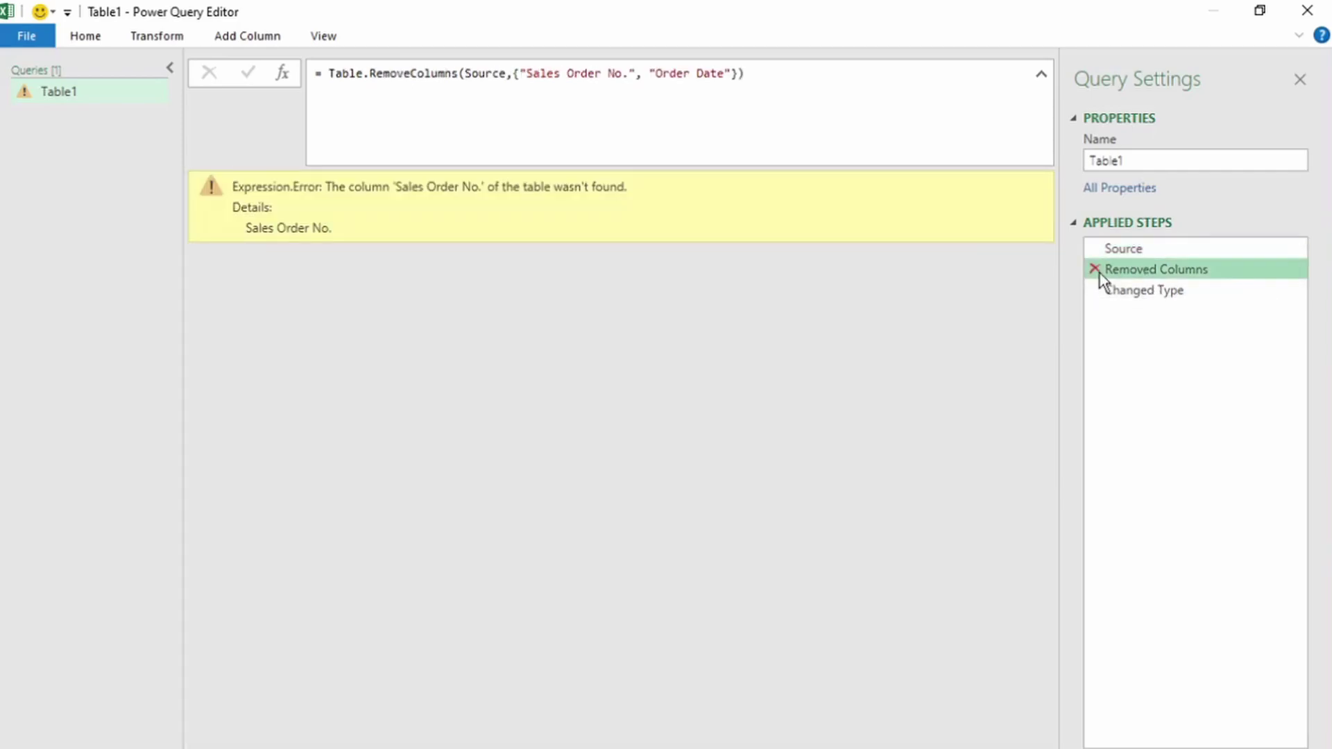
pyautogui.click(1096, 270)
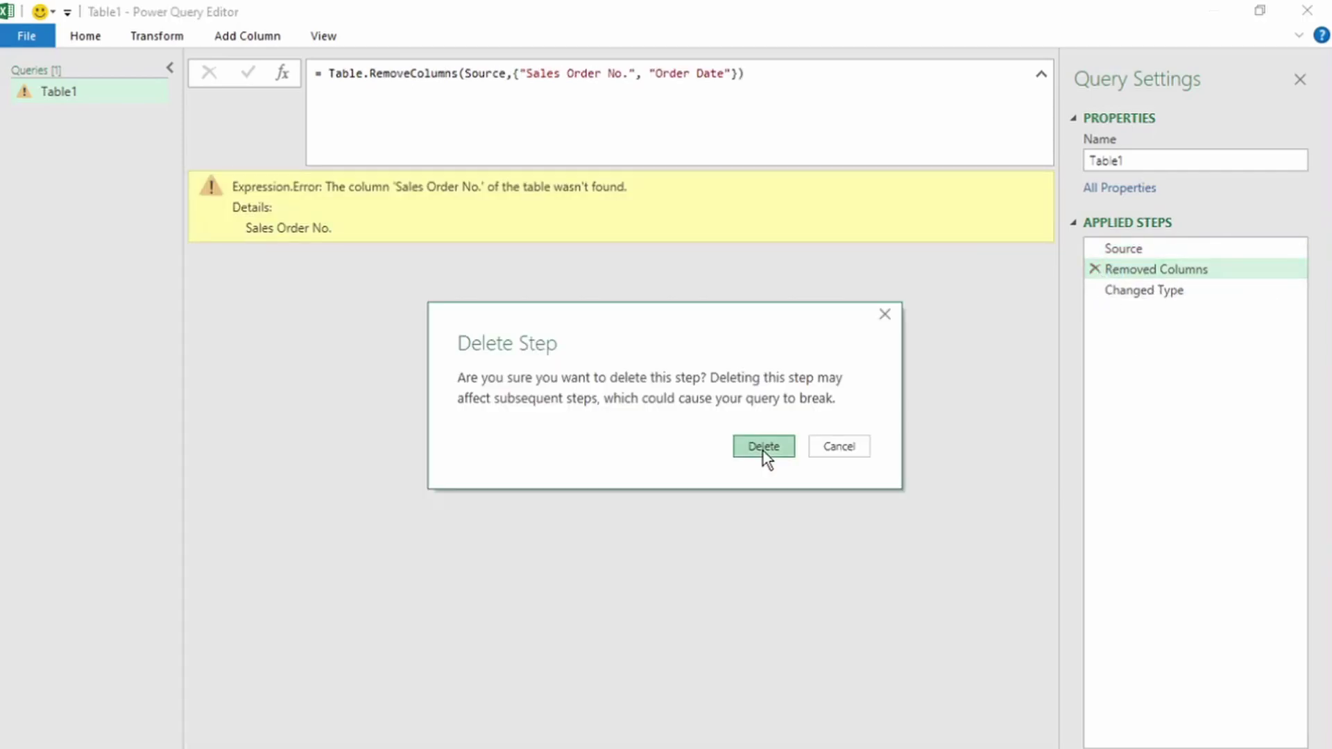
pyautogui.click(763, 451)
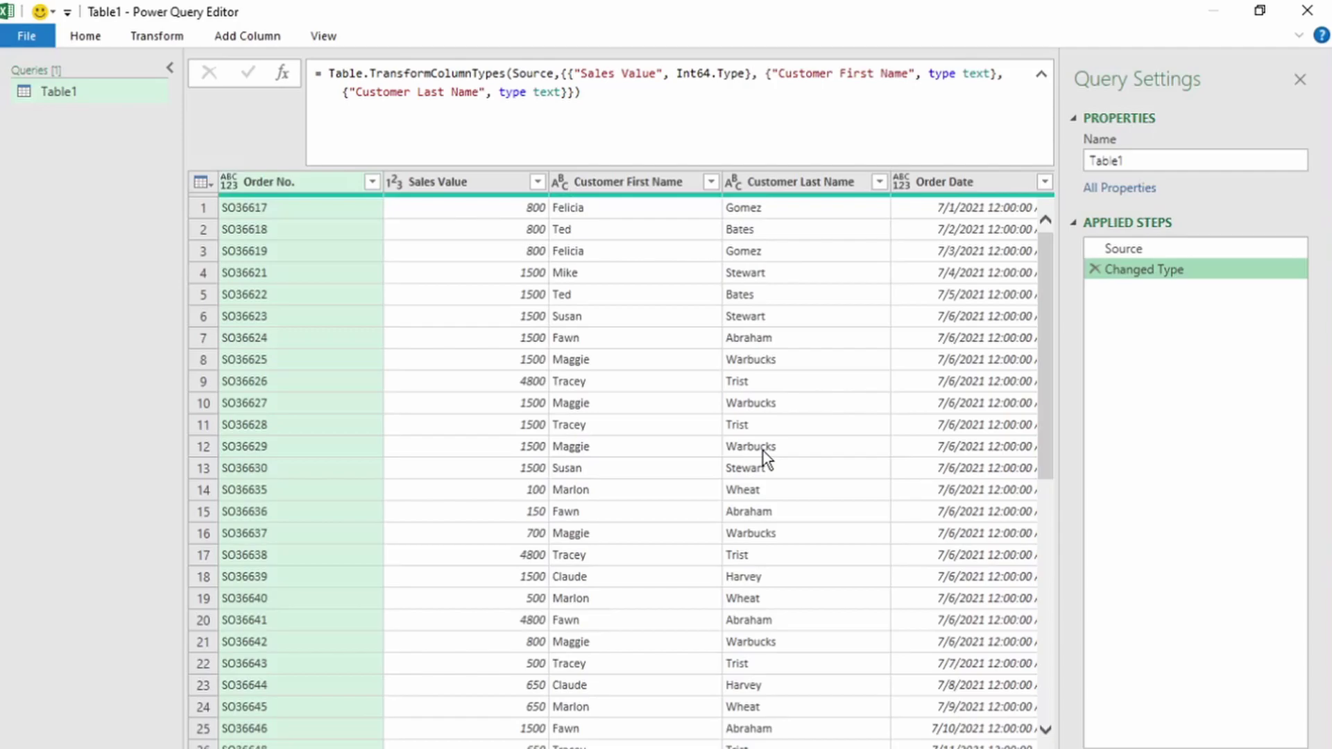
pyautogui.click(1041, 74)
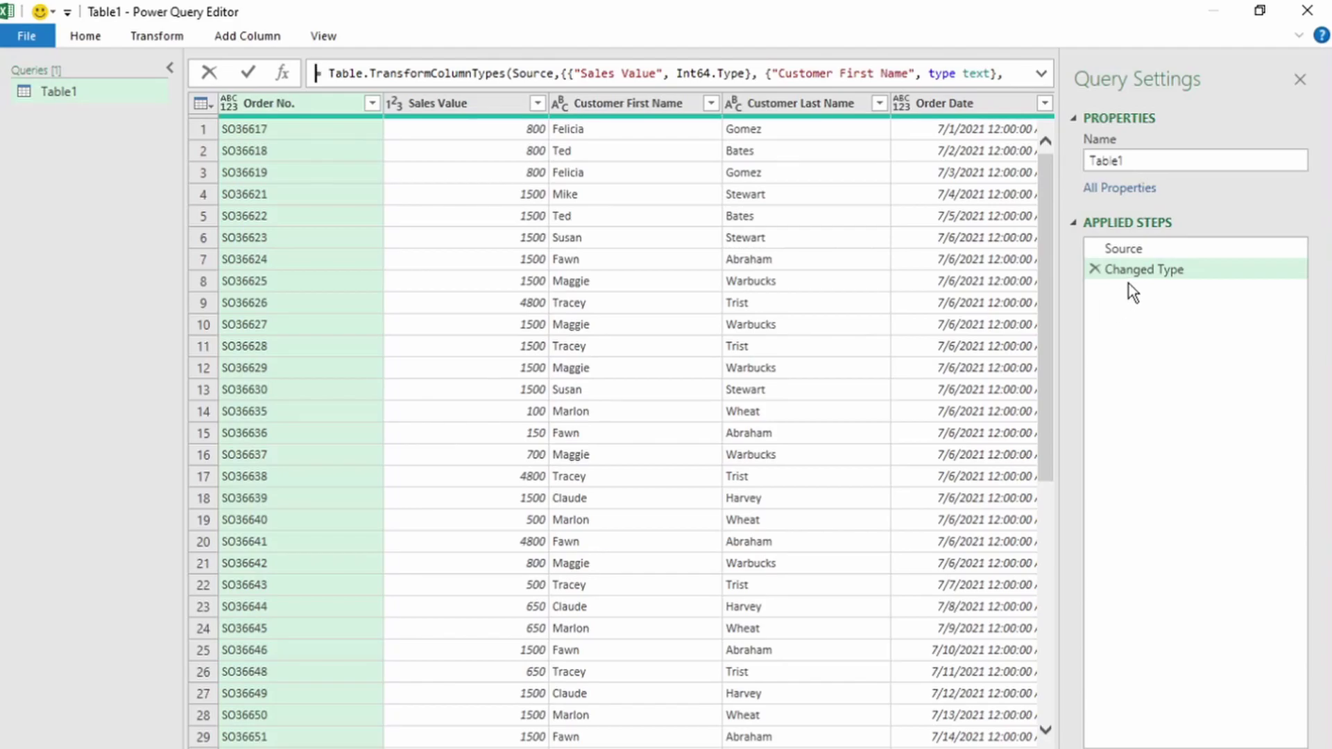
# - After the Source step, insert a step that removes all columns except Sales Value, Customer First Name and Customer Last Name
pyautogui.click(1138, 248)
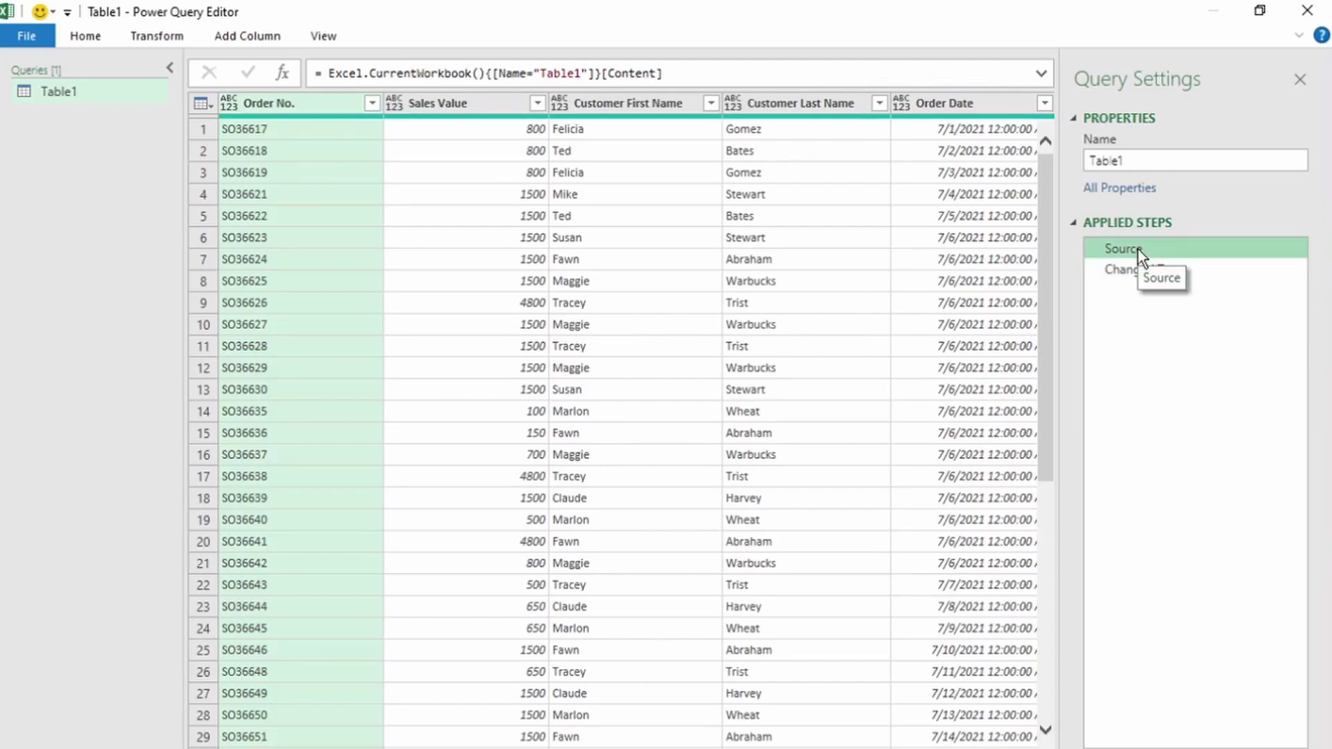
pyautogui.click(442, 104)
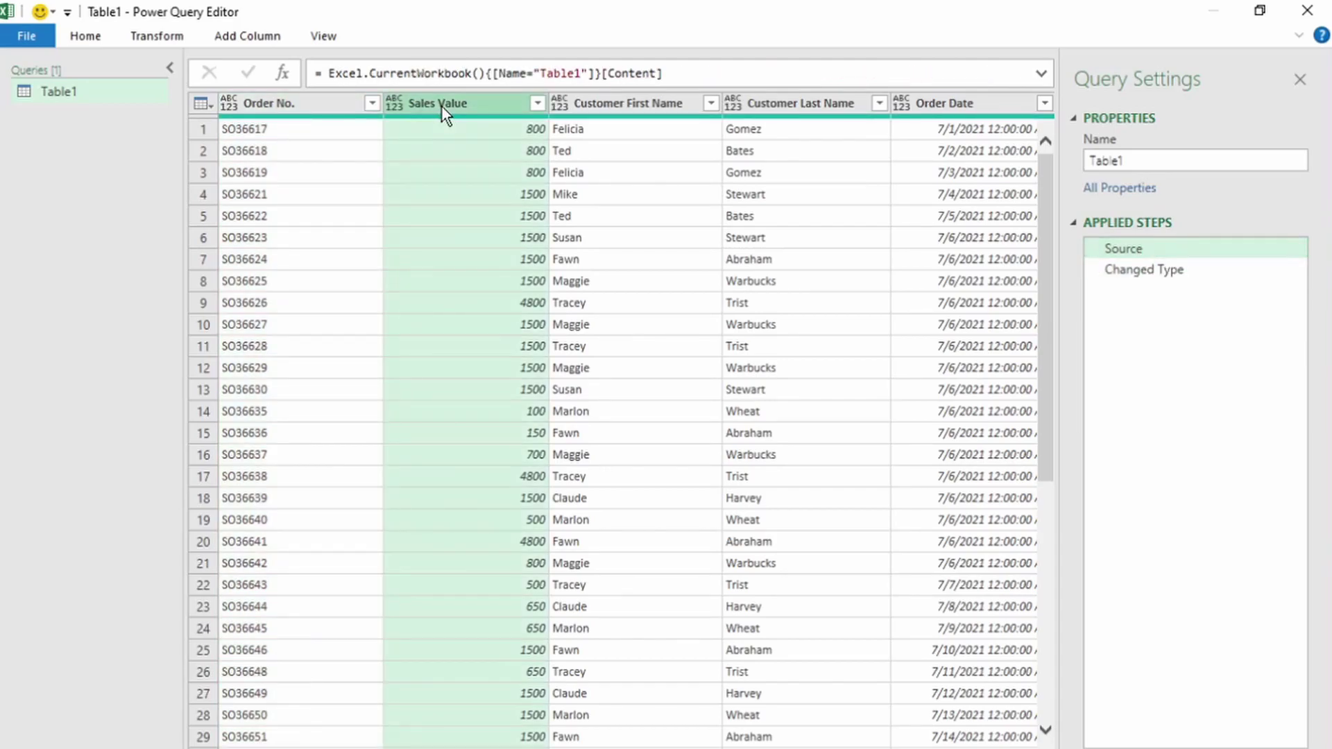
pyautogui.keyDown('ctrl'); pyautogui.click(611, 109); pyautogui.keyUp('ctrl')
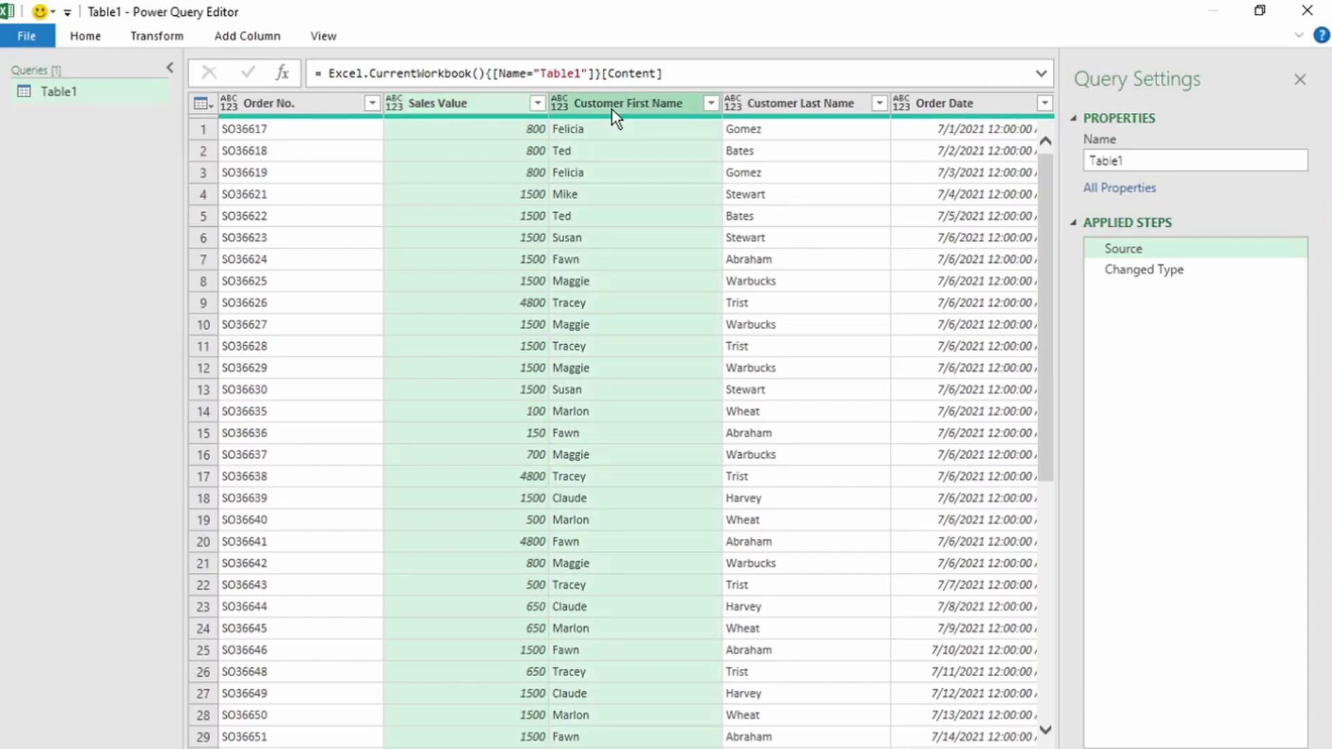
pyautogui.keyDown('ctrl'); pyautogui.click(784, 102); pyautogui.keyUp('ctrl')
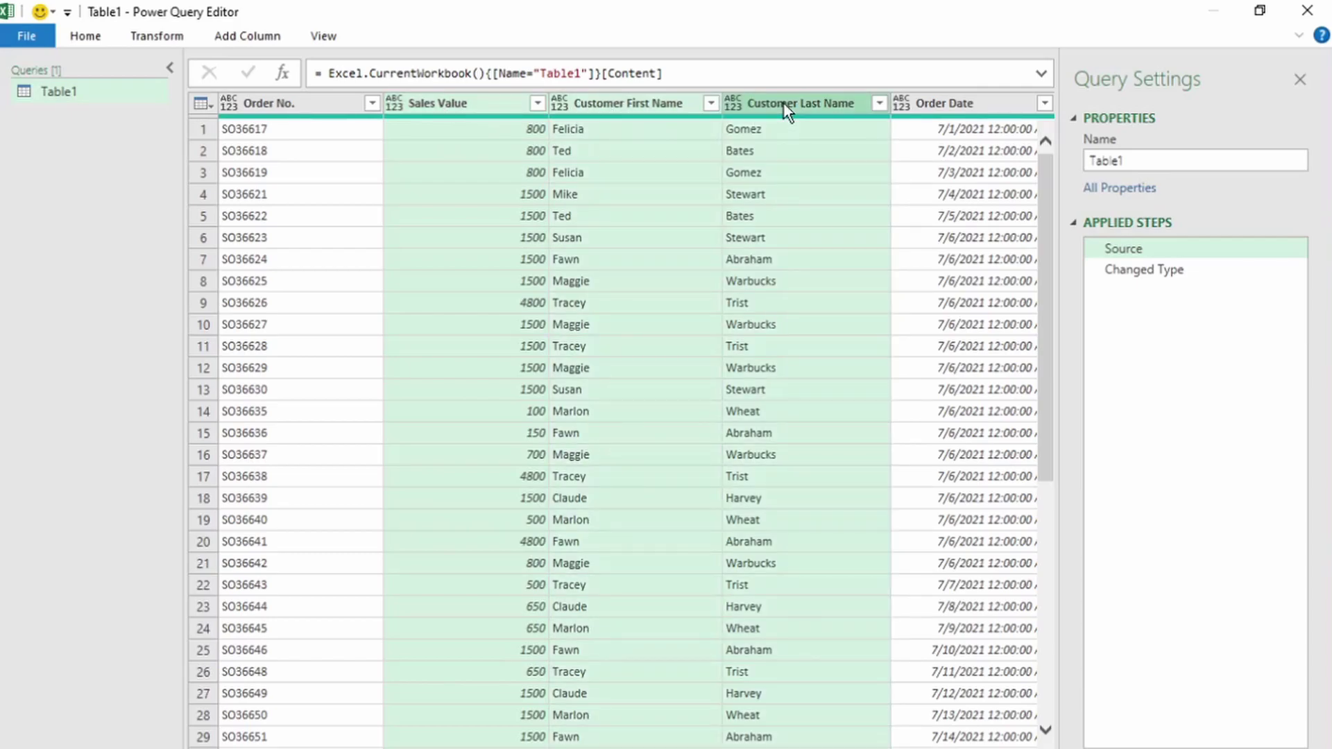
pyautogui.rightClick(784, 102)
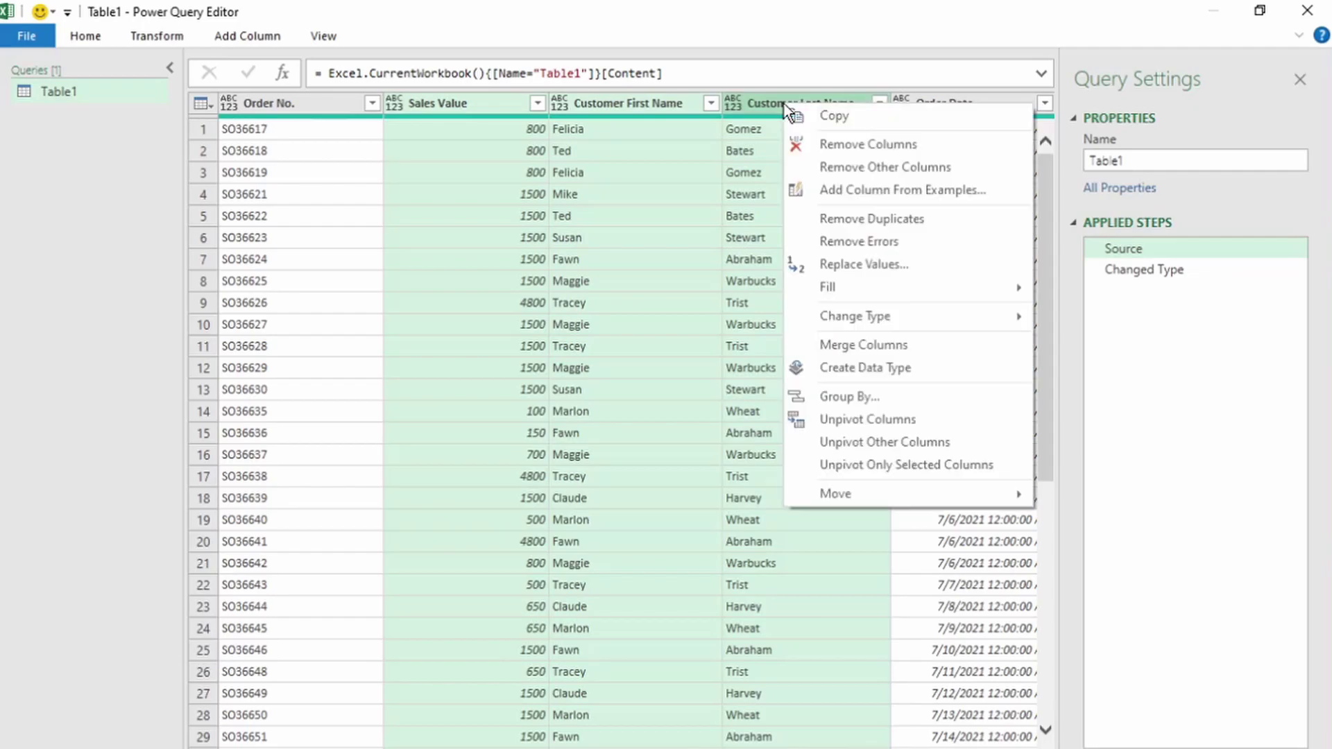
pyautogui.click(863, 168)
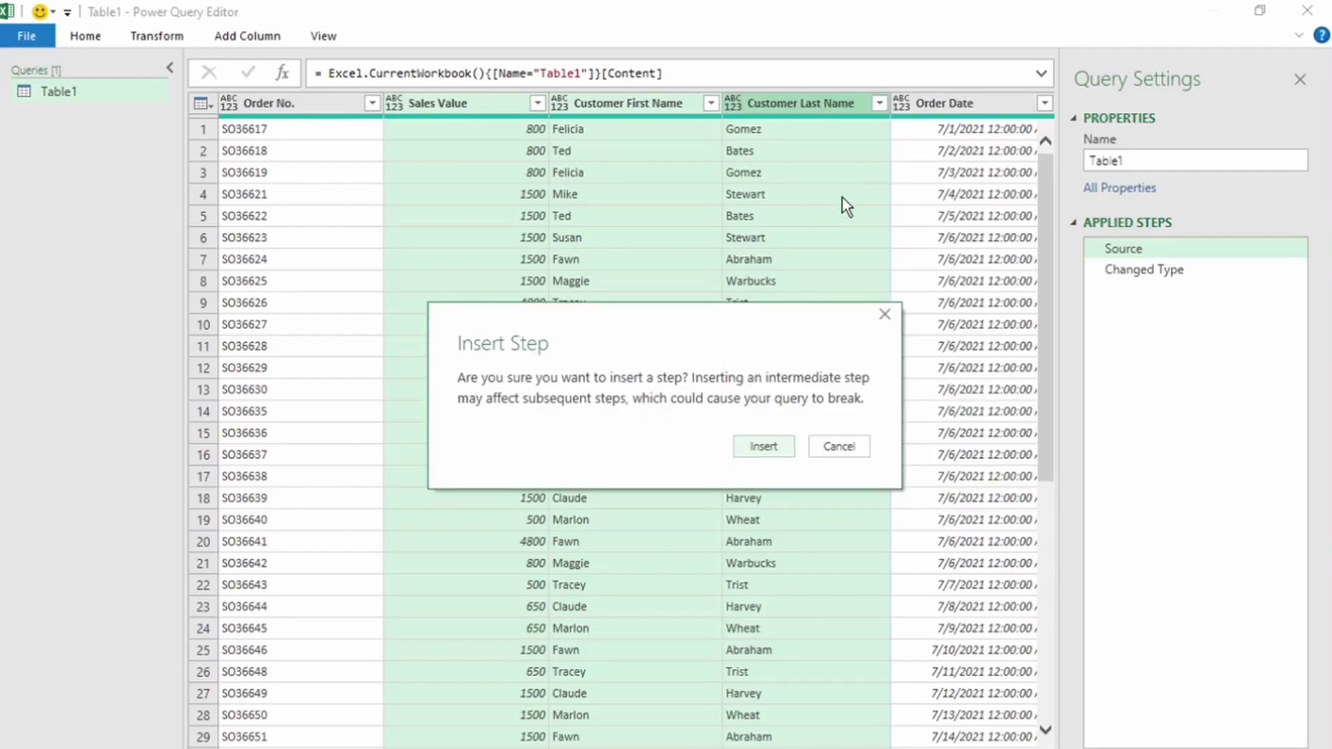
pyautogui.click(780, 448)
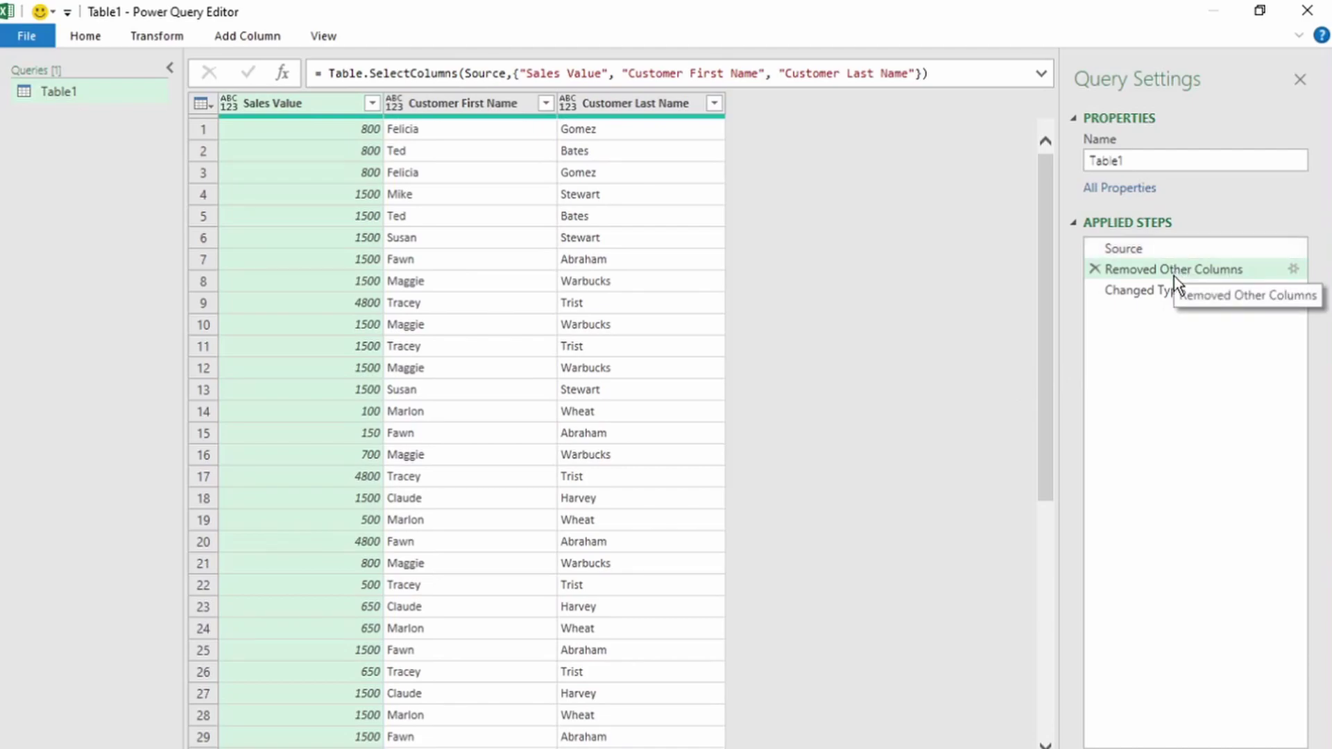
# - Examine the Removed Other Columns step's formula and its list of columns to keep, leaving the selection as is
pyautogui.click(1042, 75)
pyautogui.moveTo(531, 73); pyautogui.dragTo(924, 73)
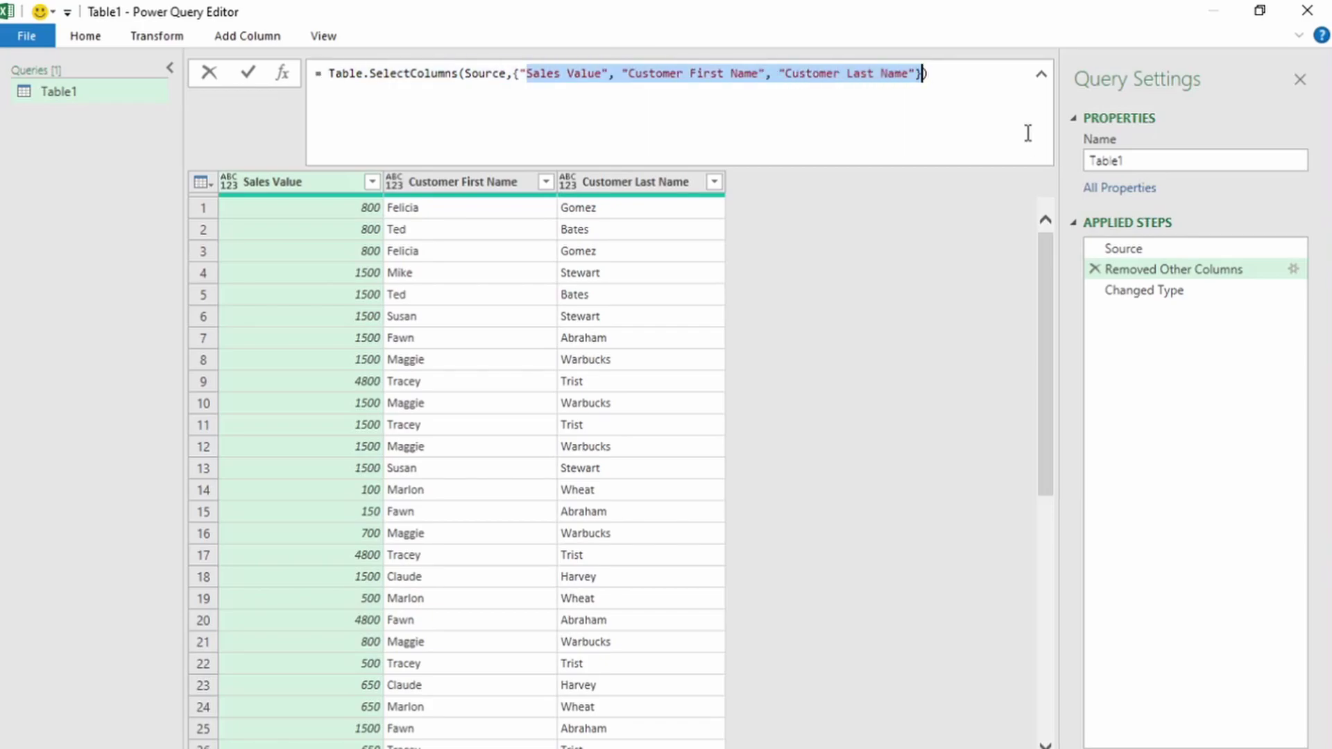
pyautogui.click(1275, 288)
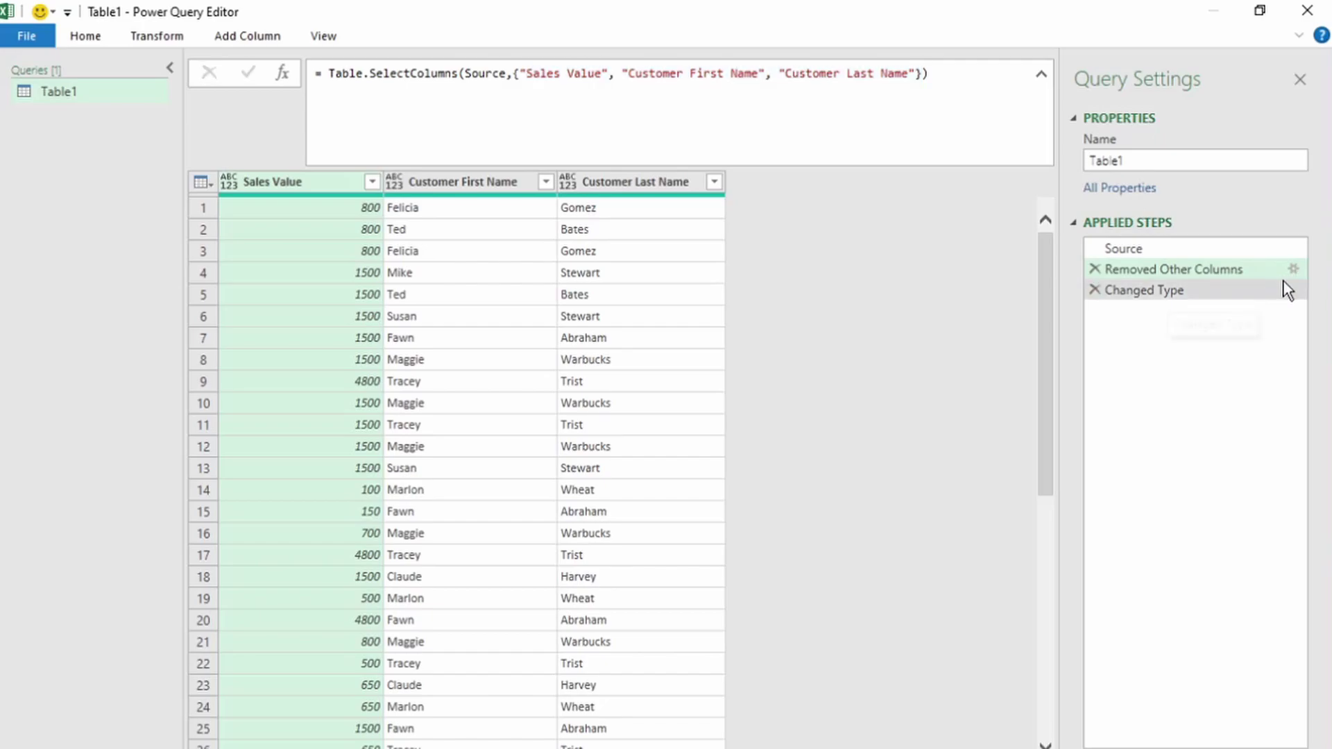
pyautogui.click(1295, 271)
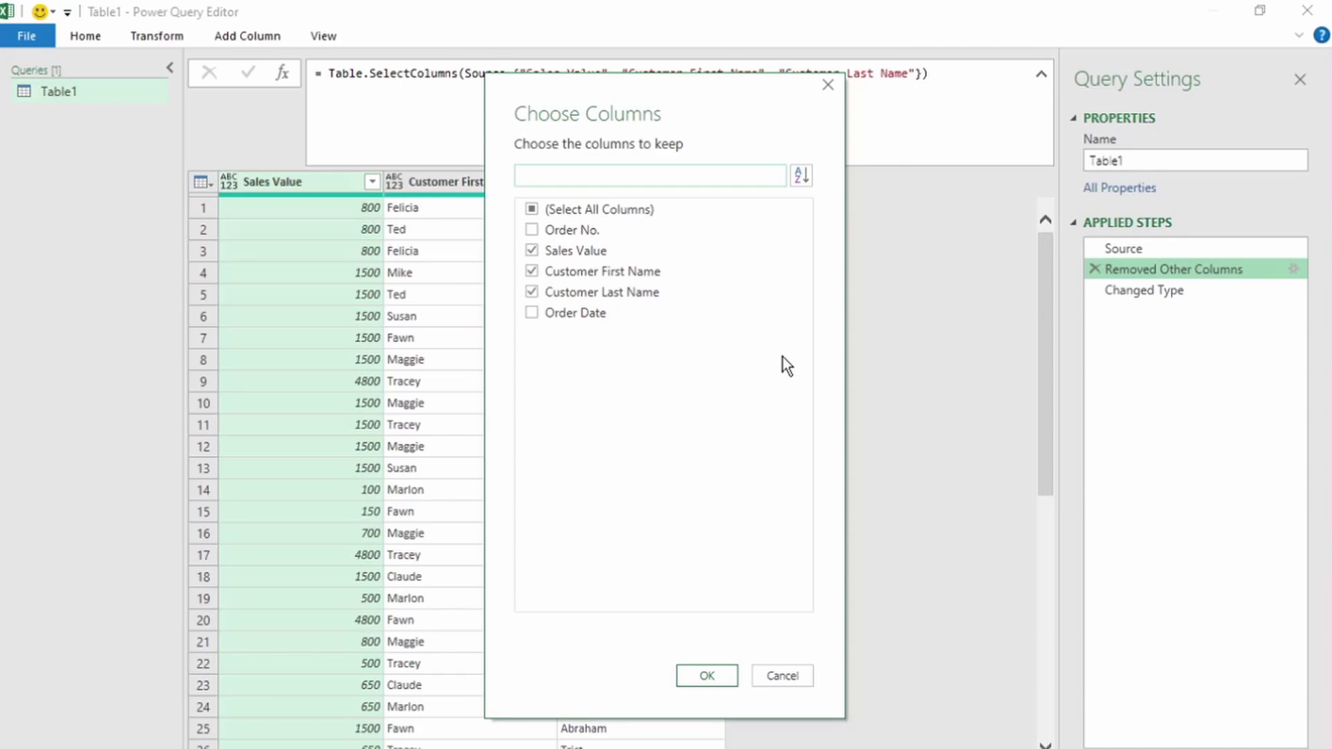
pyautogui.click(782, 675)
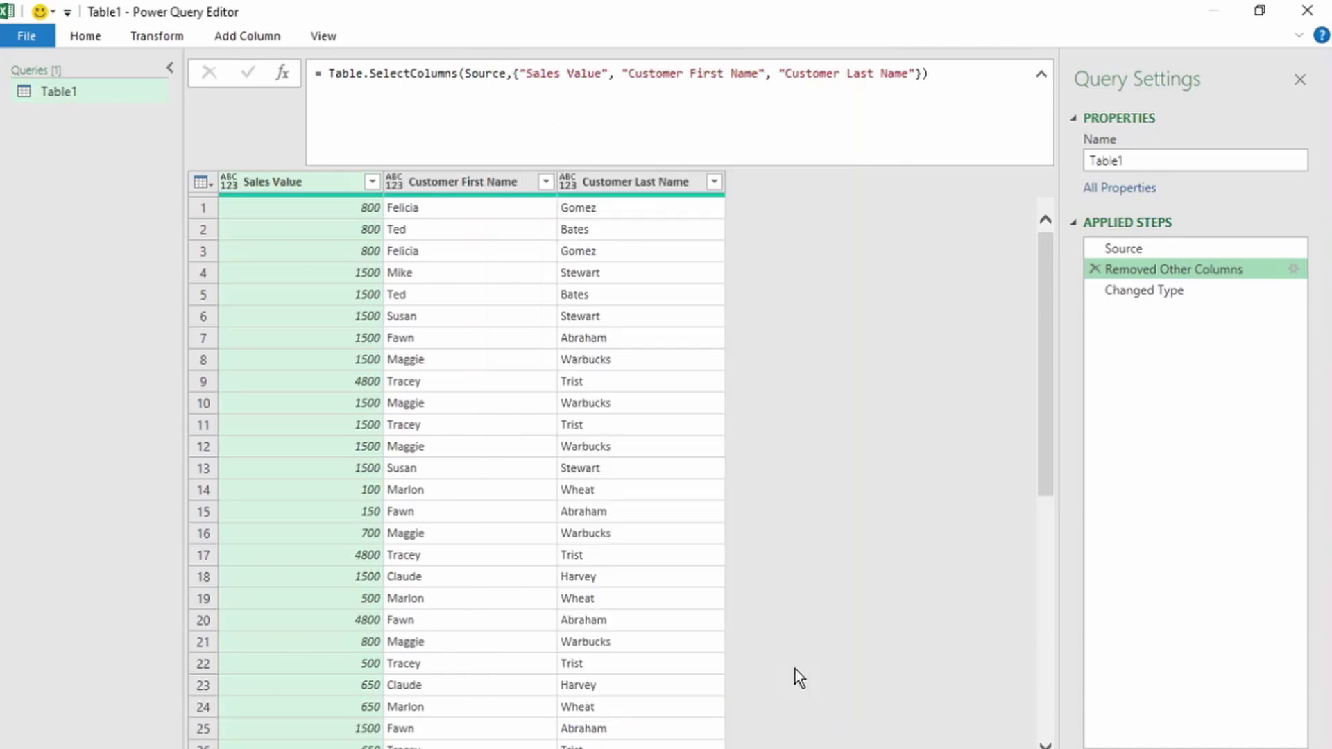
# - Close the query editor and load the revised Table1 query to the worksheet
pyautogui.click(34, 32)
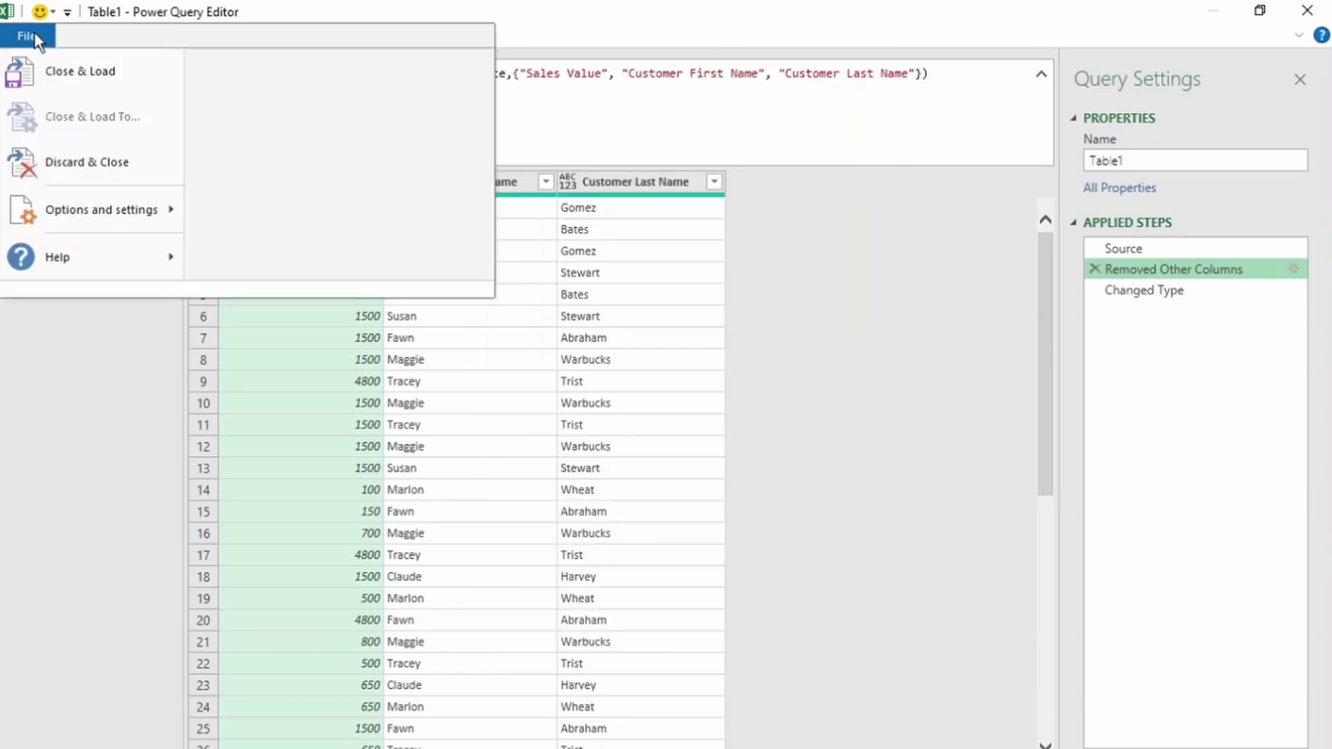
pyautogui.click(61, 82)
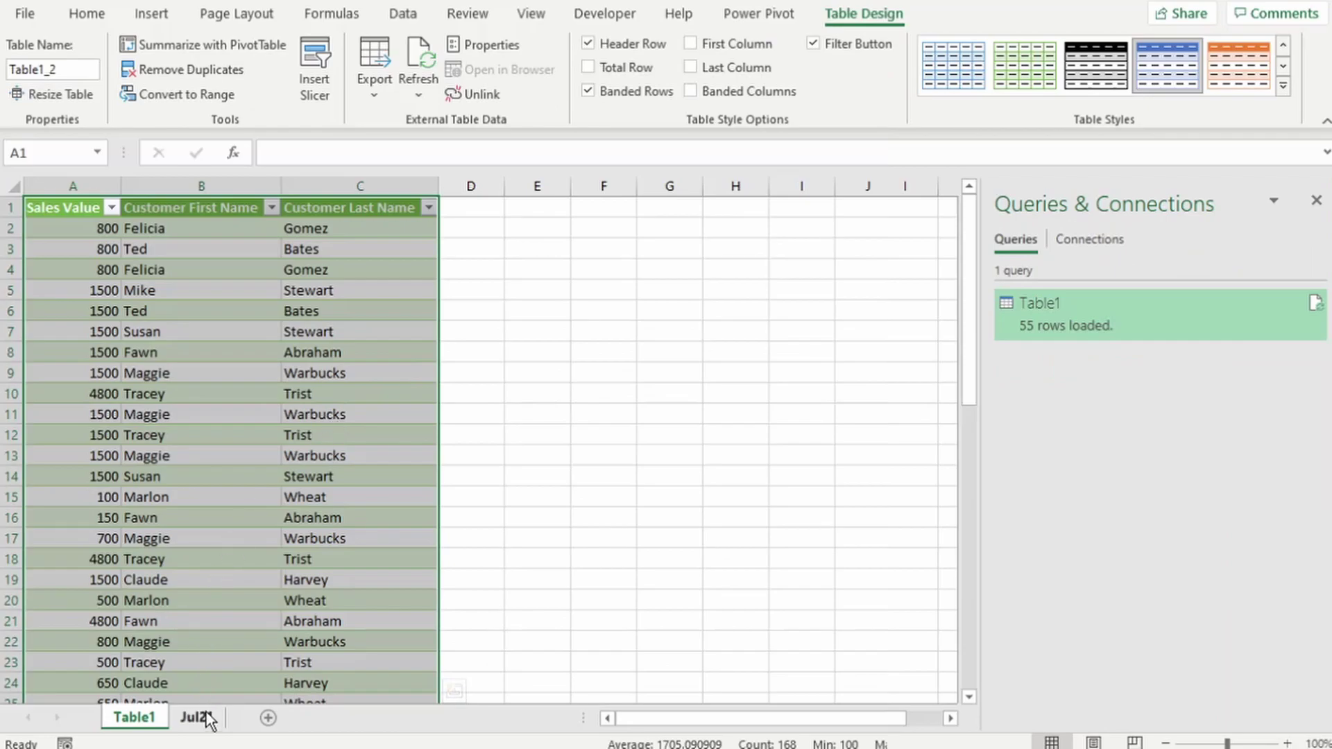
# - Re-enter the Order No. header in cell A1 of the Jul21 sheet and refresh the Table1 query
pyautogui.click(194, 717)
pyautogui.click(307, 152)
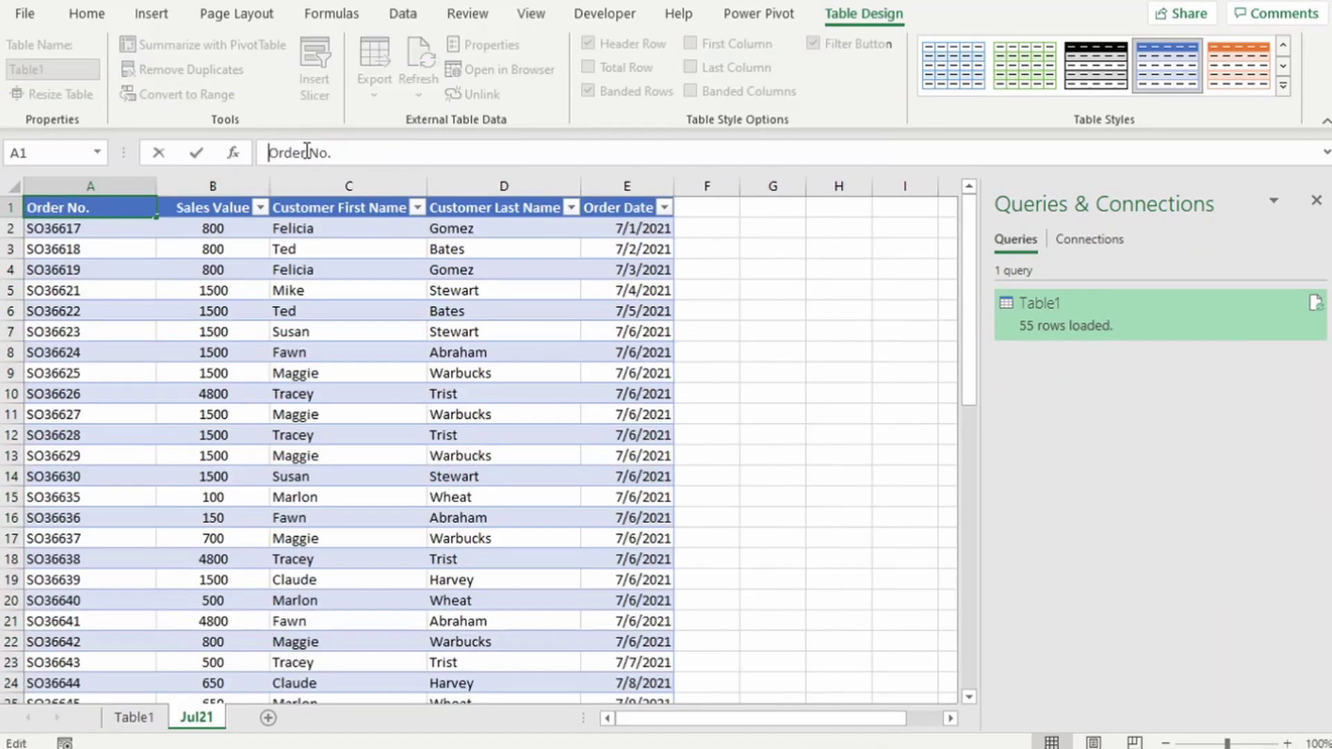
pyautogui.press('Return')
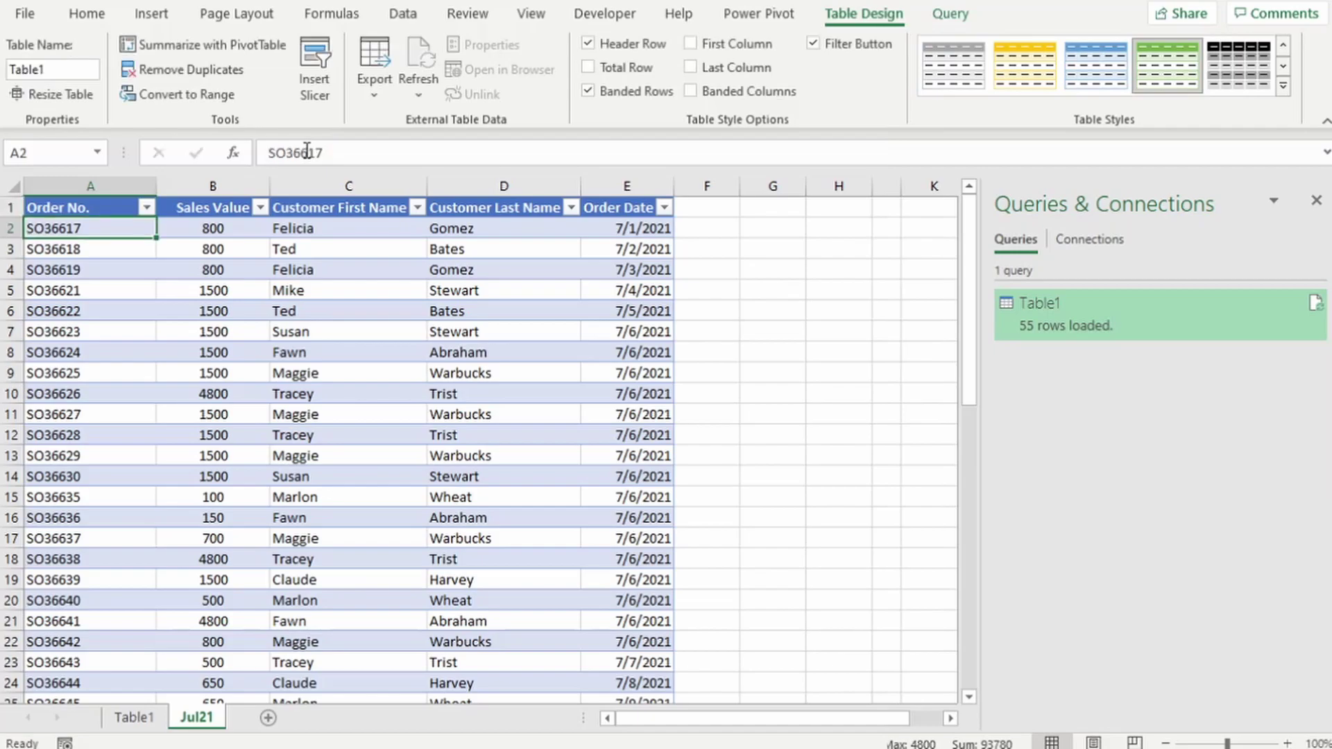
pyautogui.click(1315, 303)
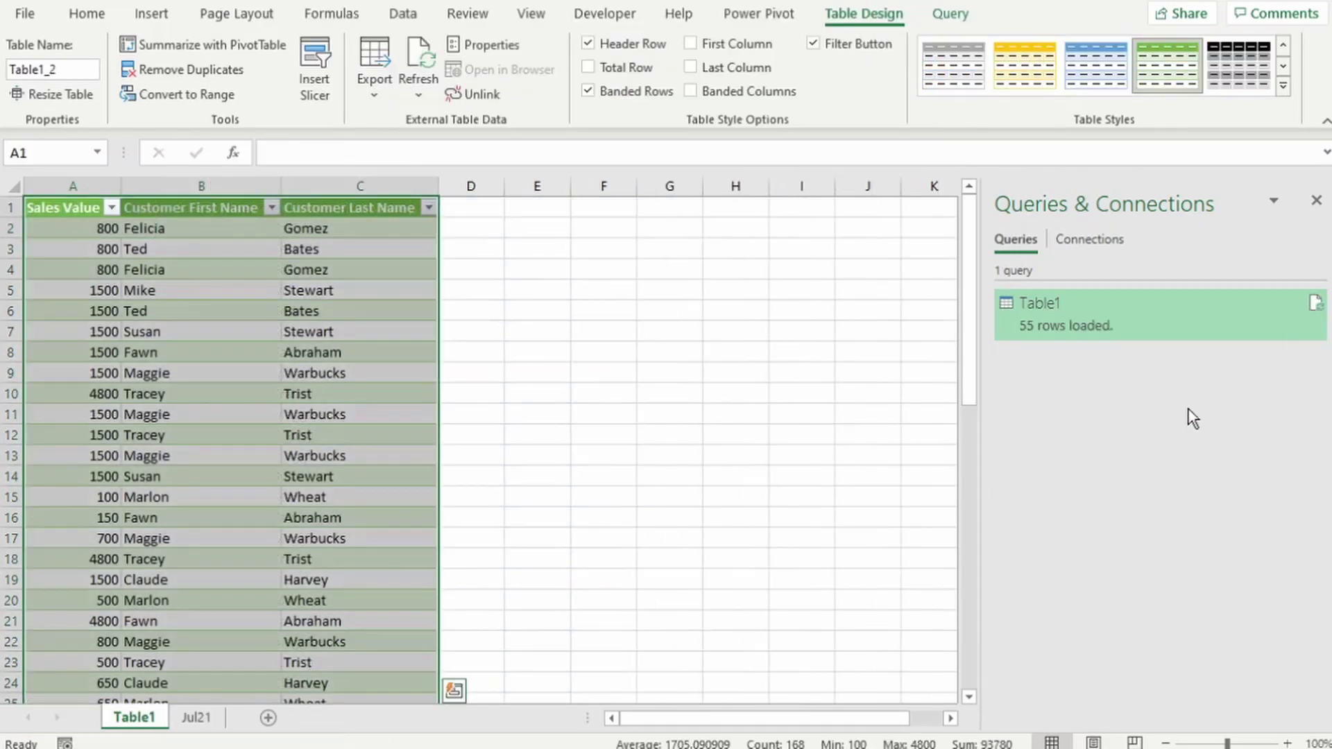